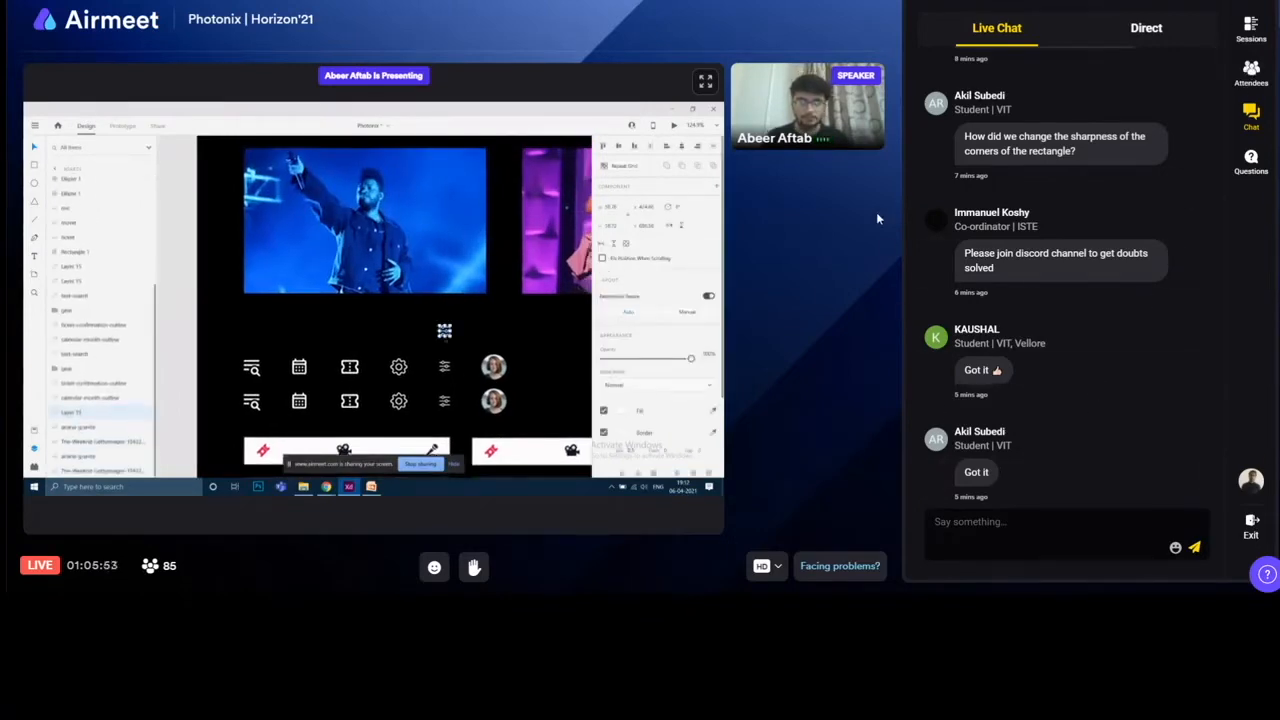
click(703, 79)
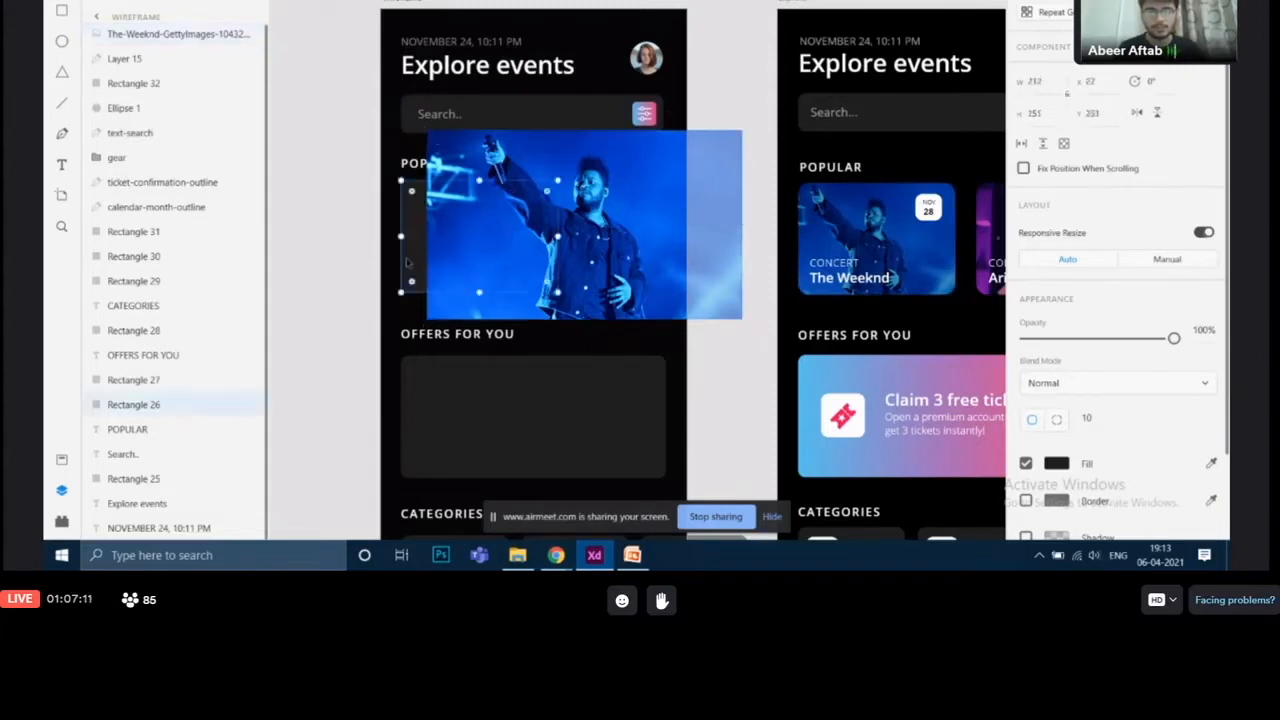
Step: Move the Weeknd concert photo so it overlaps the first card placeholder under Popular
click(645, 318)
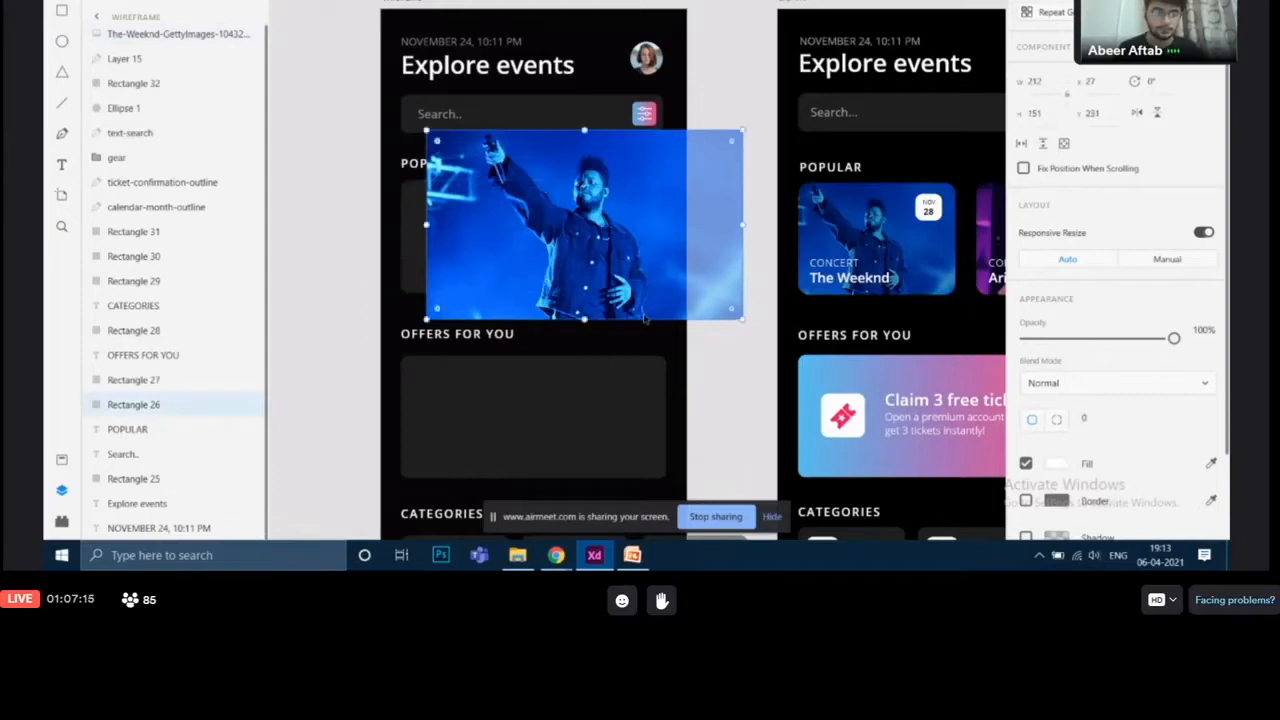
drag(627, 260, 662, 264)
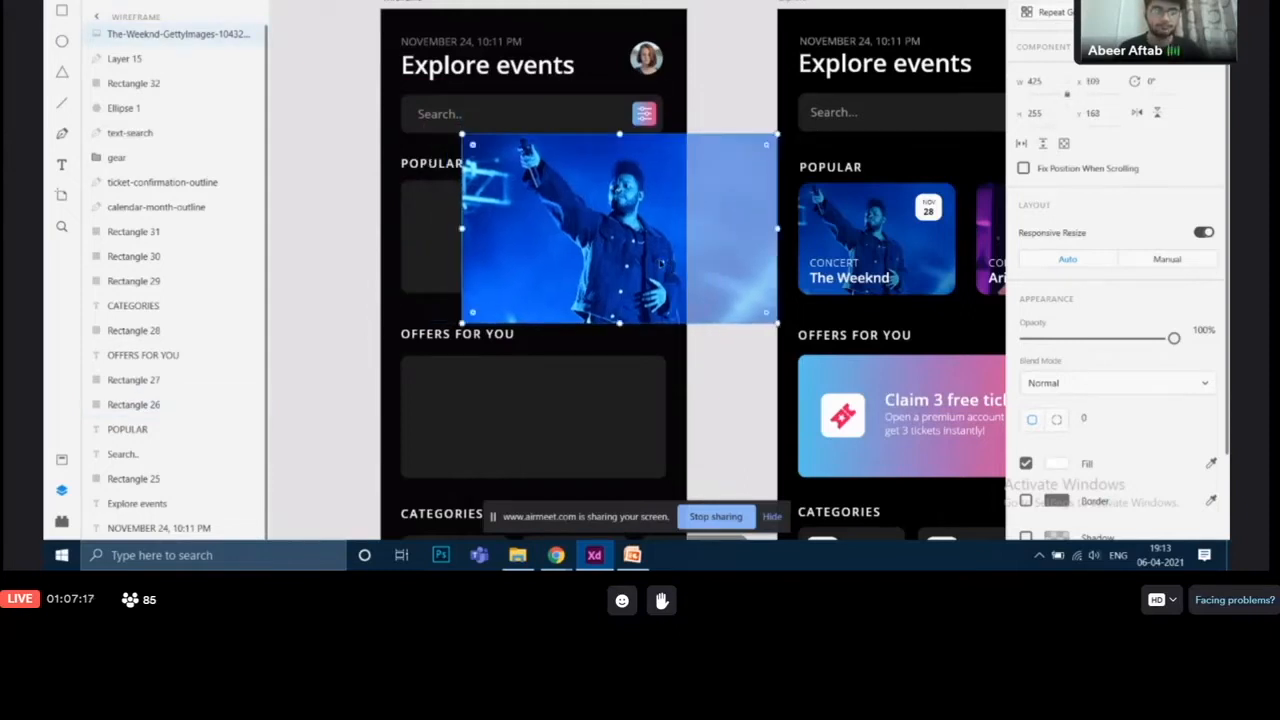
Step: Select the first Popular card rectangle together with the Weeknd photo and mask the photo with that shape
click(430, 247)
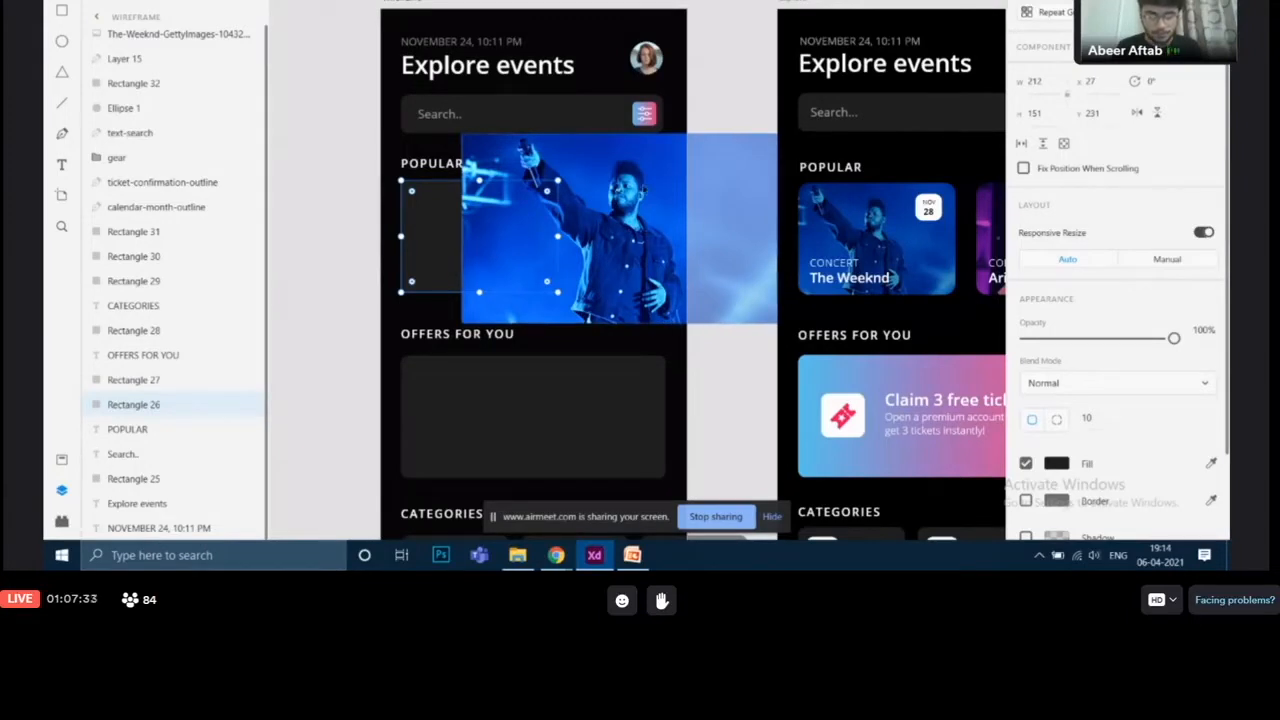
shift+click(610, 230)
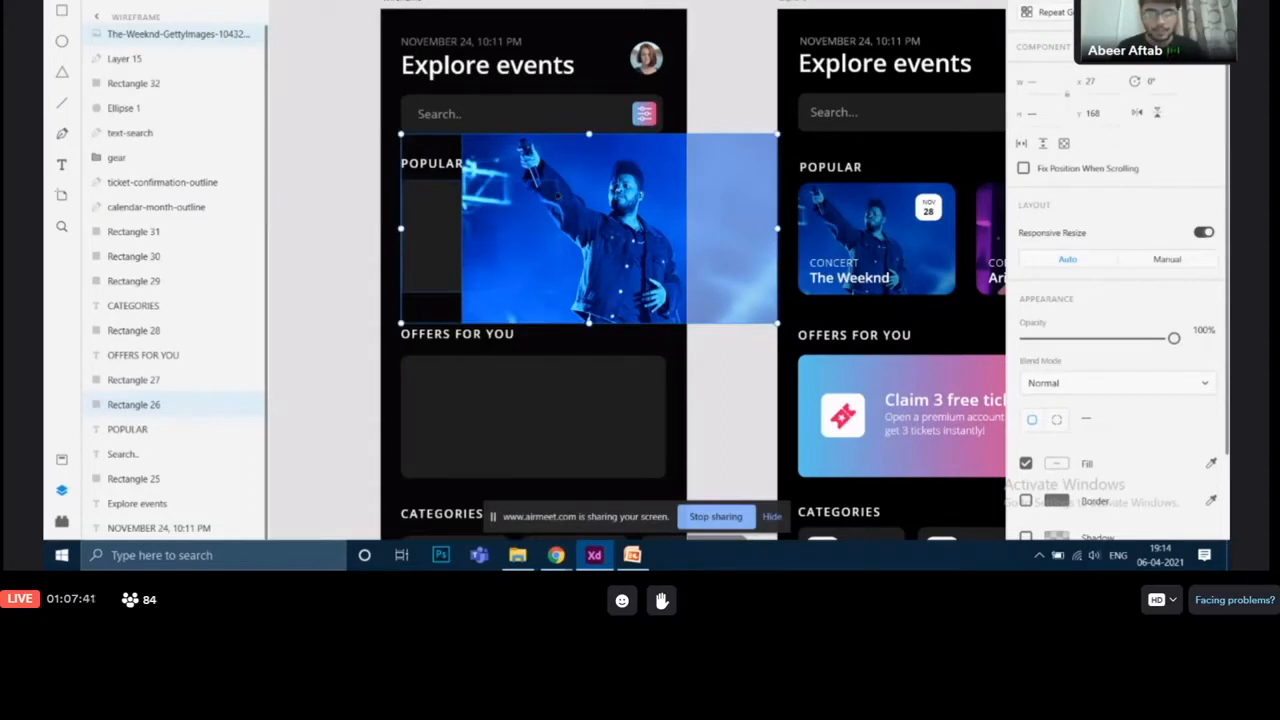
right_click(557, 196)
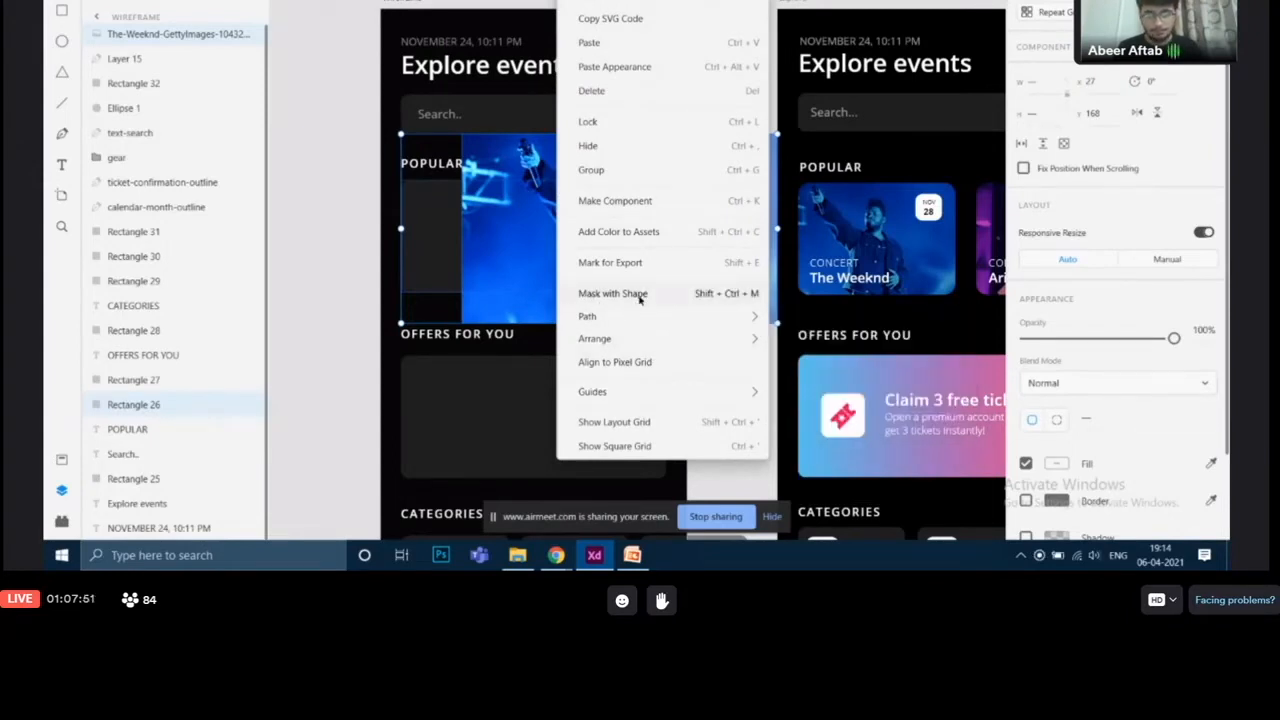
click(640, 296)
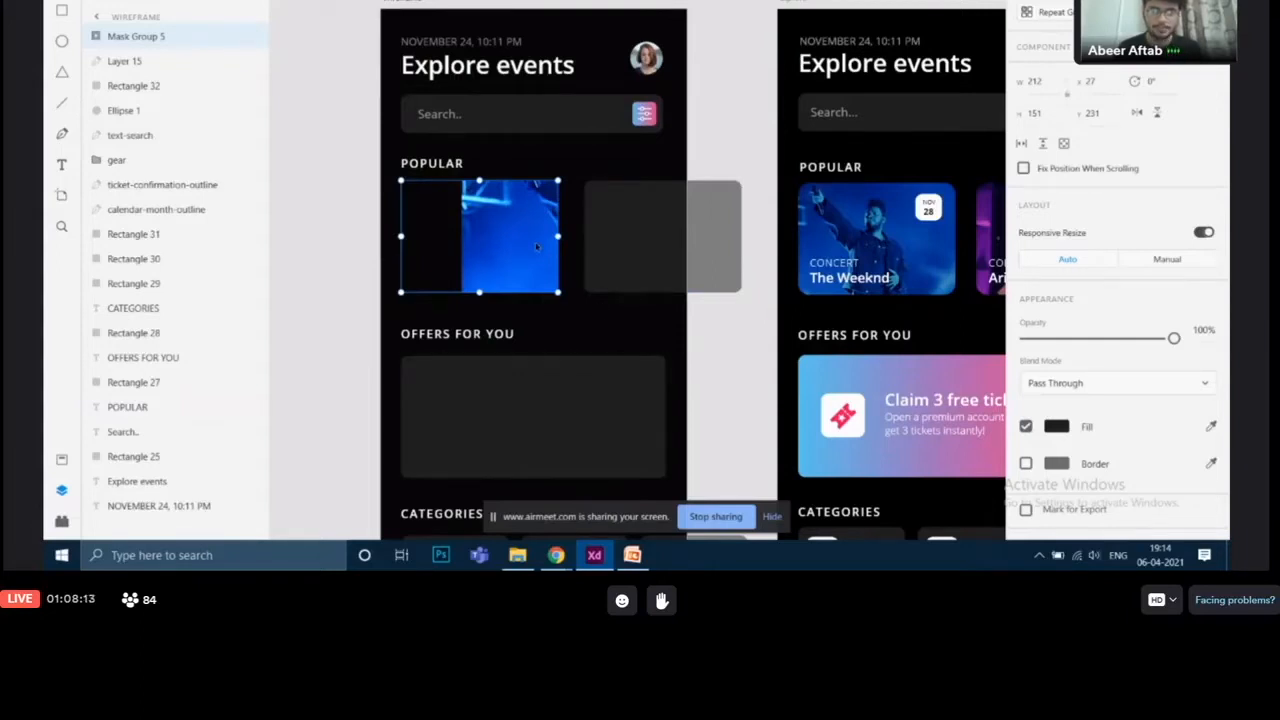
Step: Reposition and resize the Weeknd photo inside its mask group so it fills the rounded card
click(94, 37)
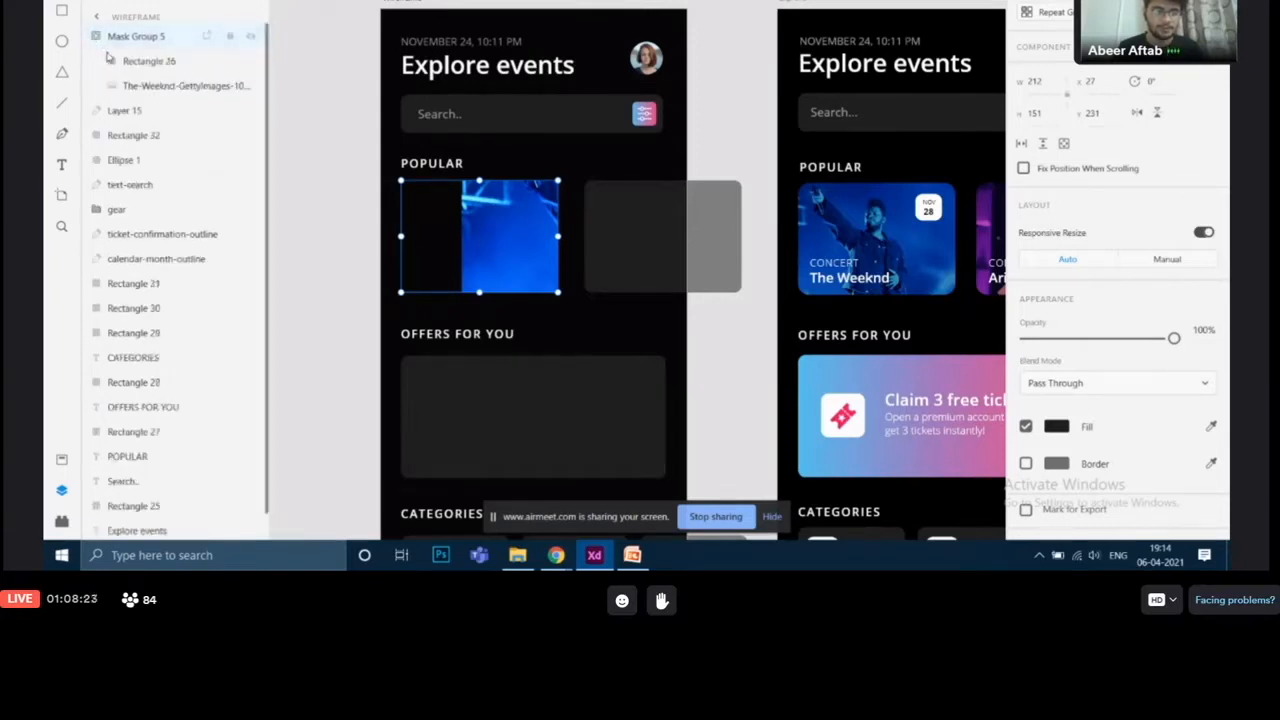
click(147, 86)
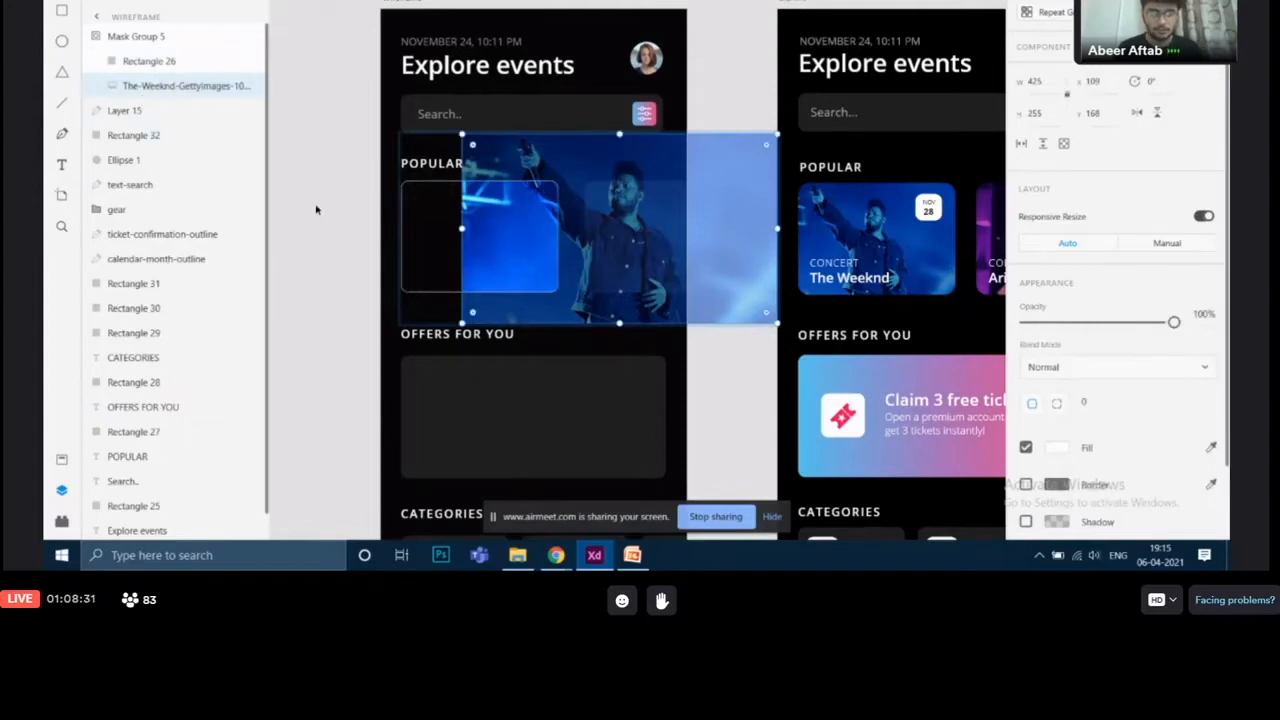
drag(659, 226, 536, 258)
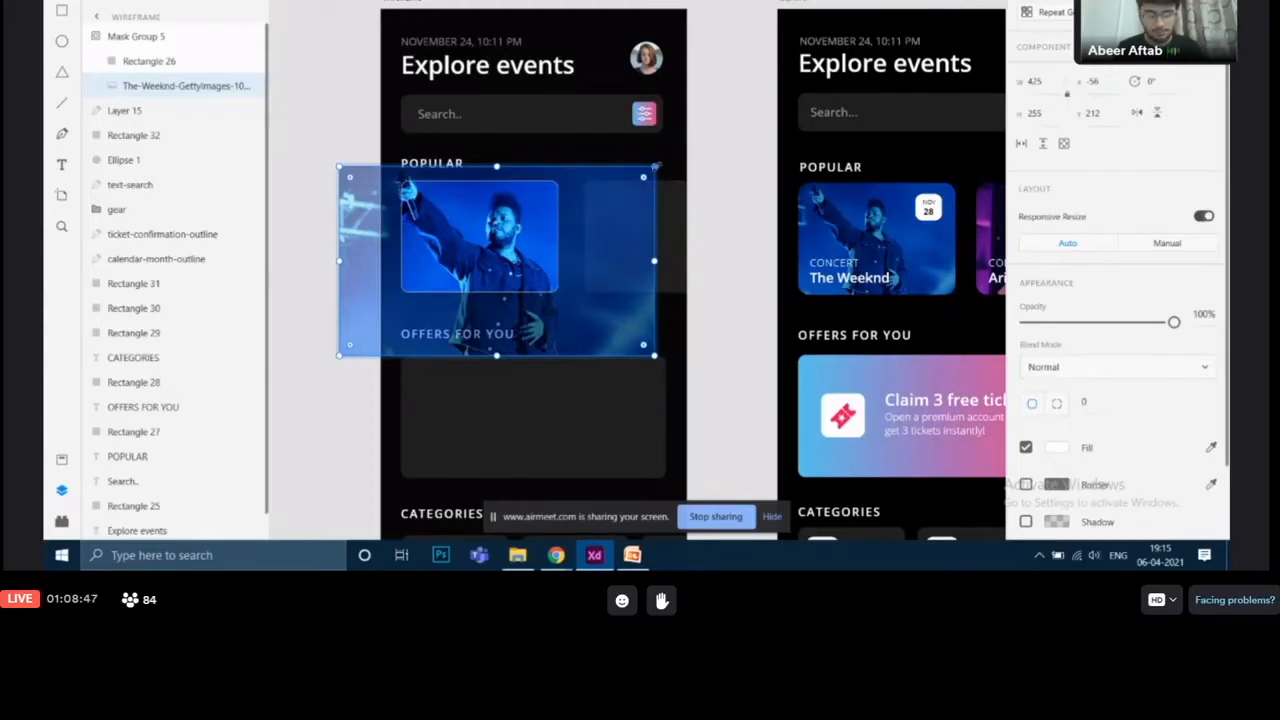
drag(655, 165, 517, 228)
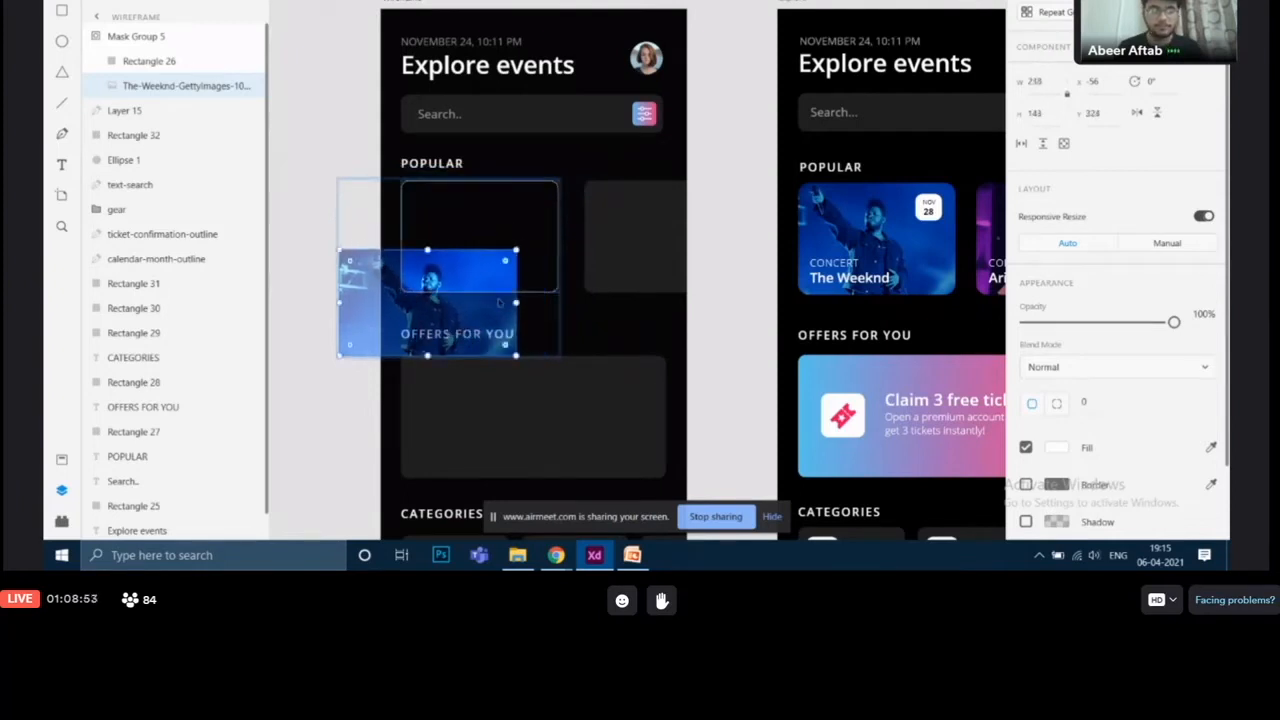
drag(487, 320, 532, 276)
drag(536, 255, 581, 297)
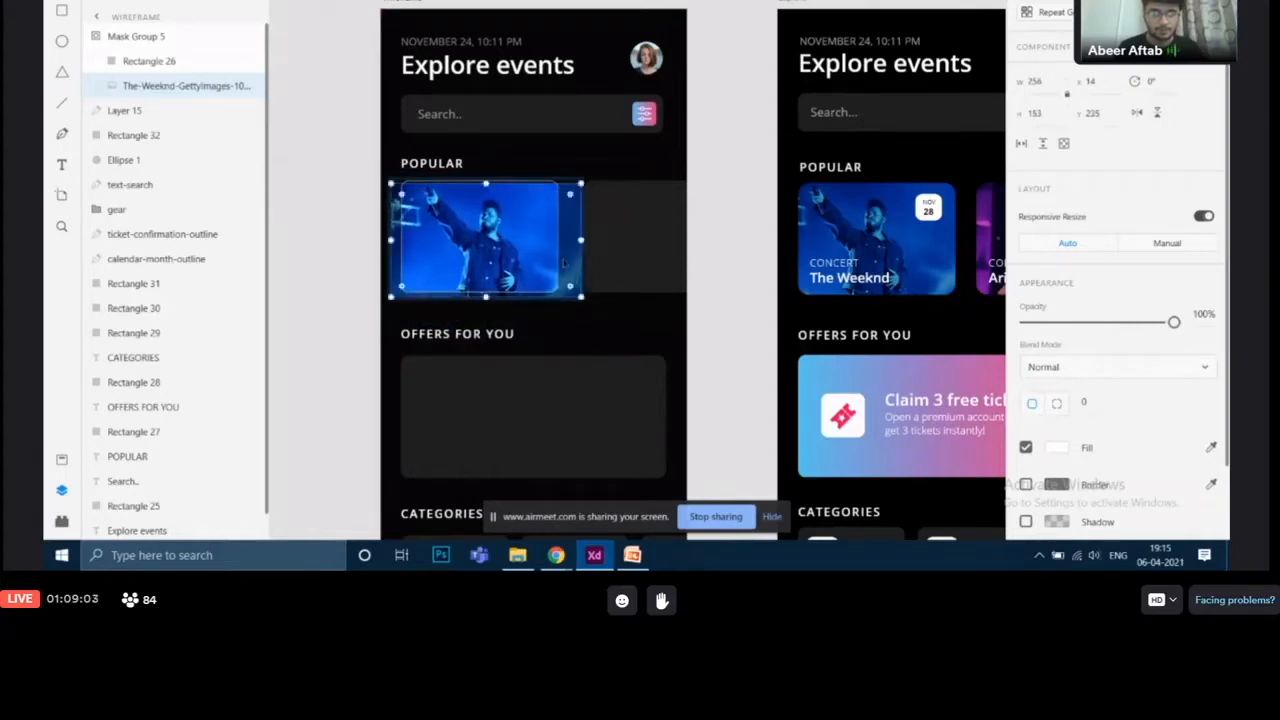
drag(540, 248, 534, 244)
key(Left)
key(Down)
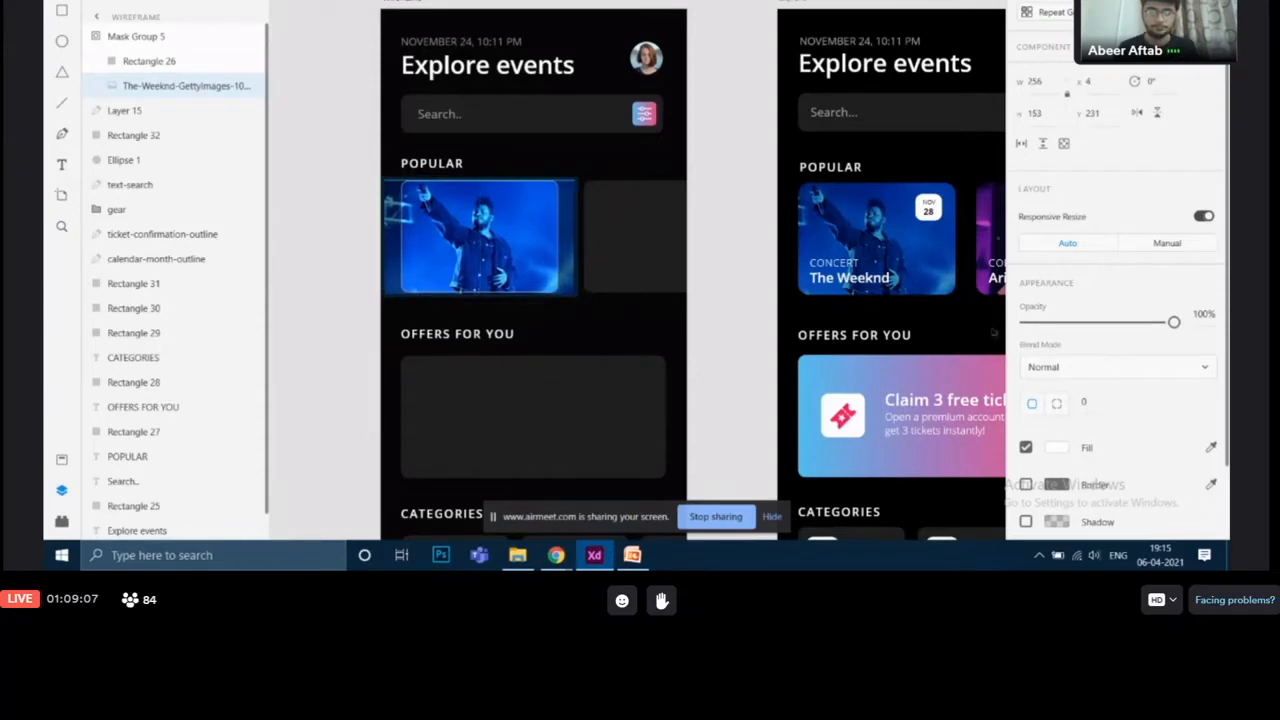
click(725, 281)
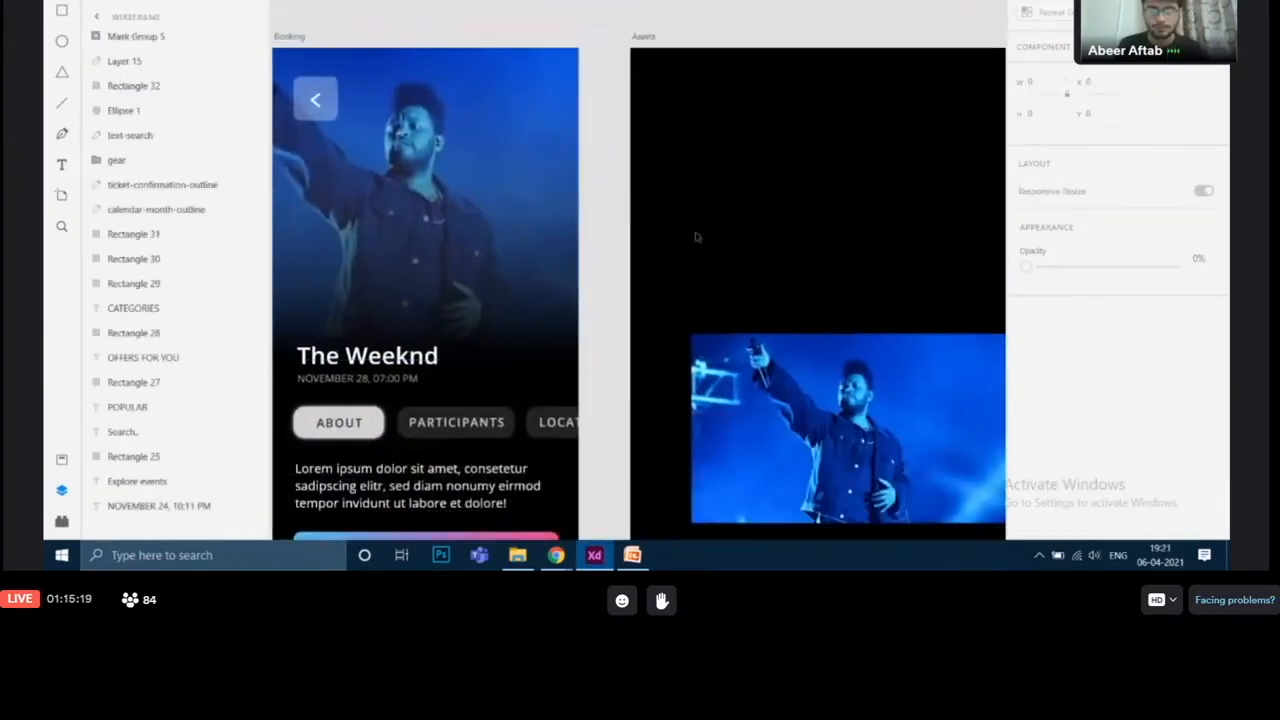
Step: Bring the Ariana Grande photo from the assets area onto the wireframe artboard beside the Weeknd card
drag(697, 237, 542, 75)
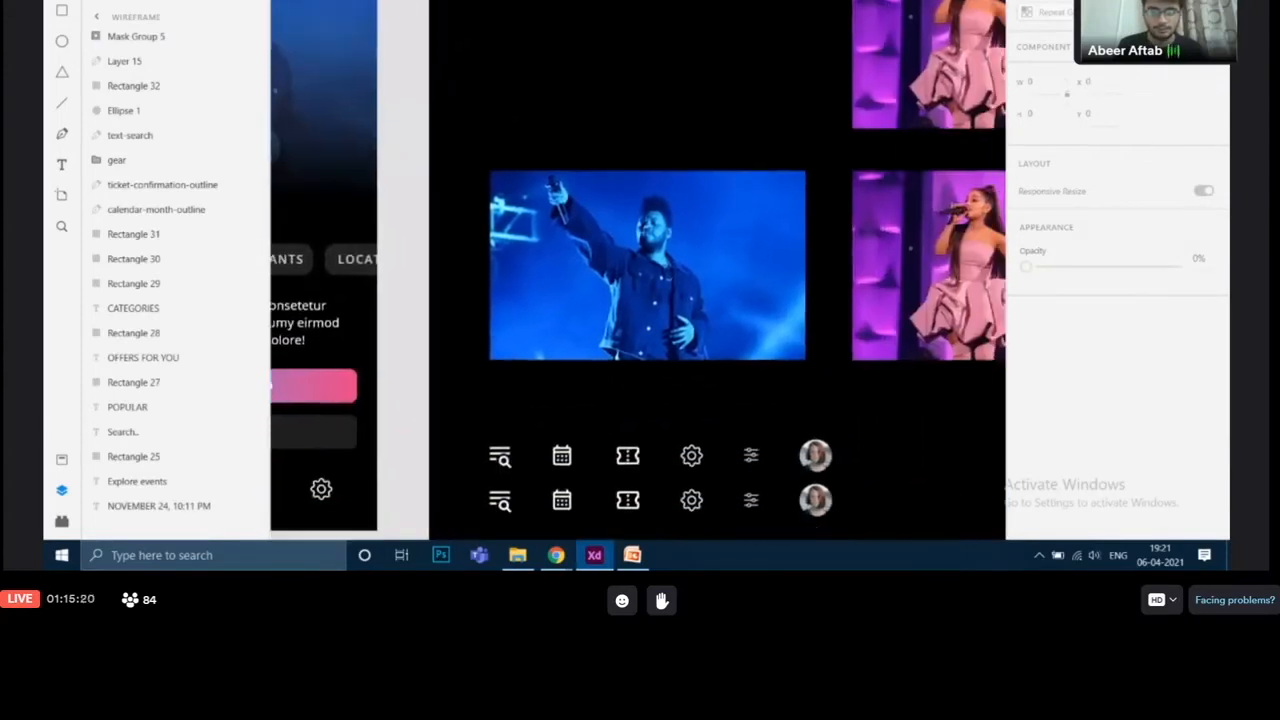
scroll(620, 76, up, 1)
scroll(620, 76, right, 1)
drag(909, 122, 606, 197)
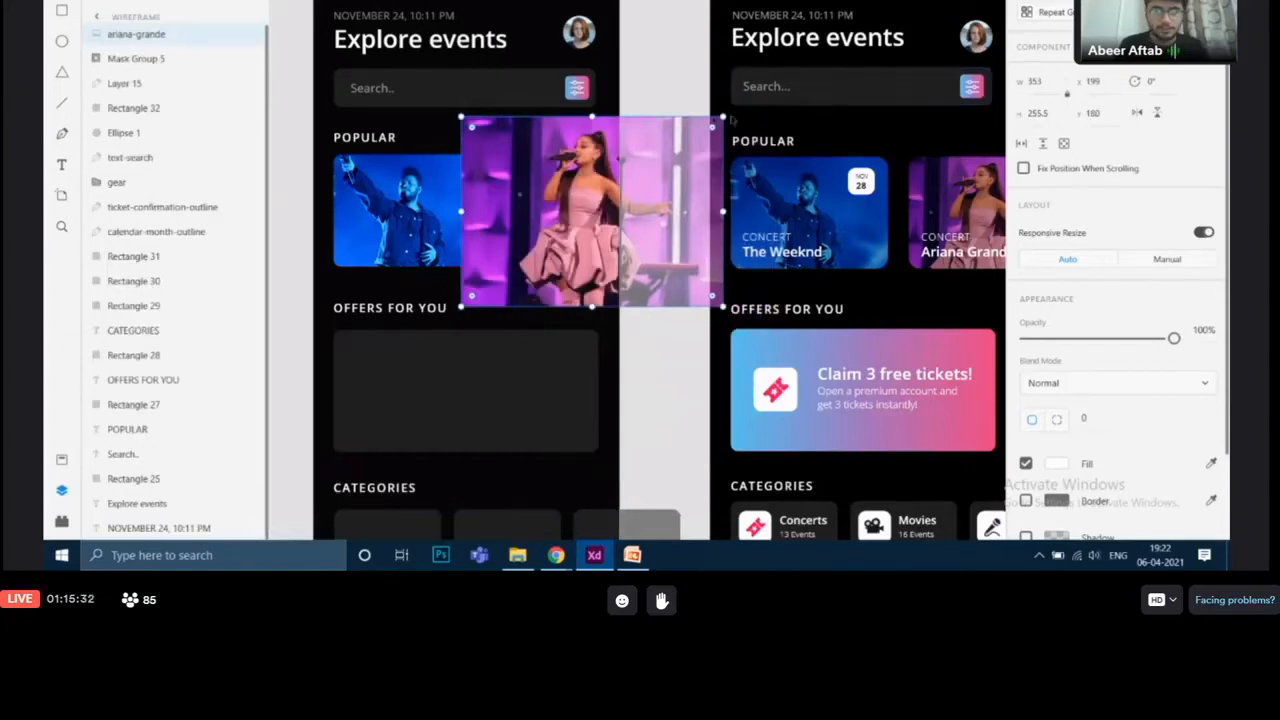
Step: Try resizing the height of the Offers For You rectangle
click(519, 367)
scroll(522, 372, down, 3)
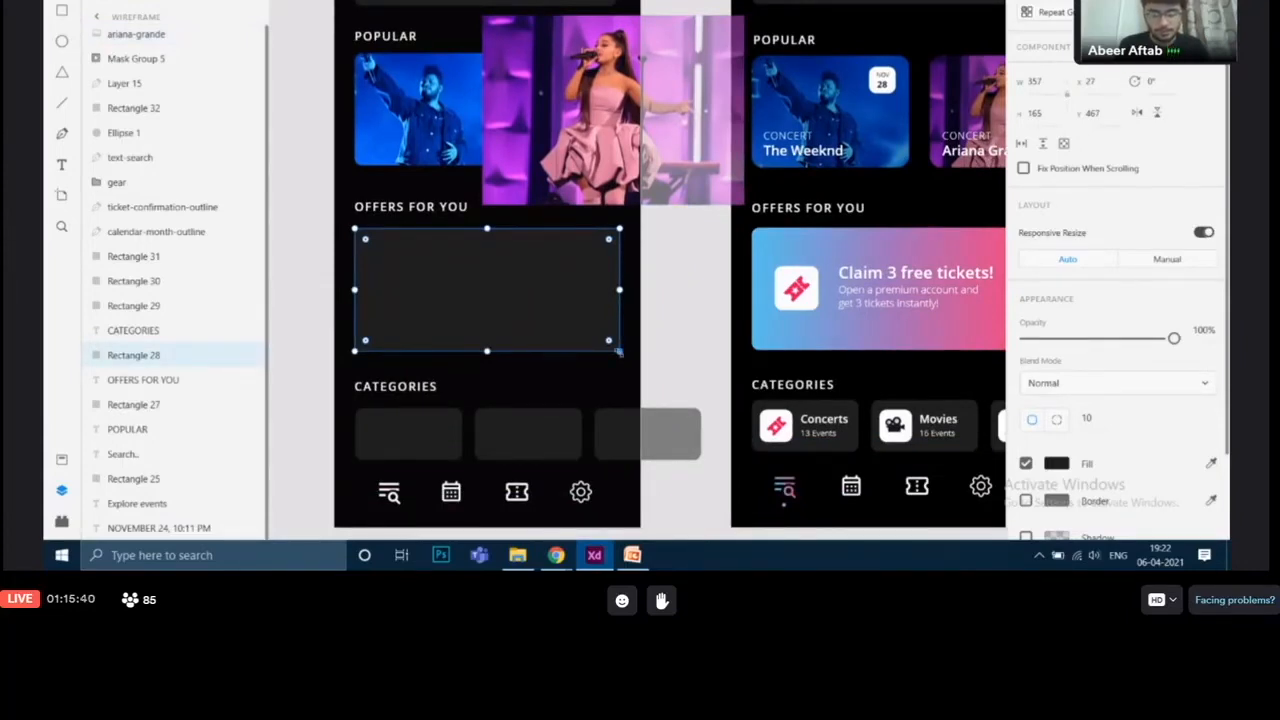
mouse_move(618, 352)
mouse_down()
mouse_move(620, 423)
mouse_move(646, 451)
mouse_move(582, 410)
mouse_move(638, 374)
mouse_move(569, 337)
mouse_move(632, 347)
mouse_move(567, 308)
mouse_move(571, 420)
mouse_move(630, 322)
mouse_move(590, 334)
mouse_move(619, 374)
mouse_move(612, 334)
mouse_move(586, 392)
mouse_move(590, 310)
mouse_move(619, 340)
mouse_move(596, 342)
mouse_move(590, 308)
mouse_move(606, 316)
mouse_move(613, 340)
mouse_move(563, 318)
mouse_move(551, 277)
mouse_move(512, 292)
mouse_move(546, 342)
mouse_move(625, 369)
mouse_move(619, 355)
mouse_move(617, 366)
mouse_up()
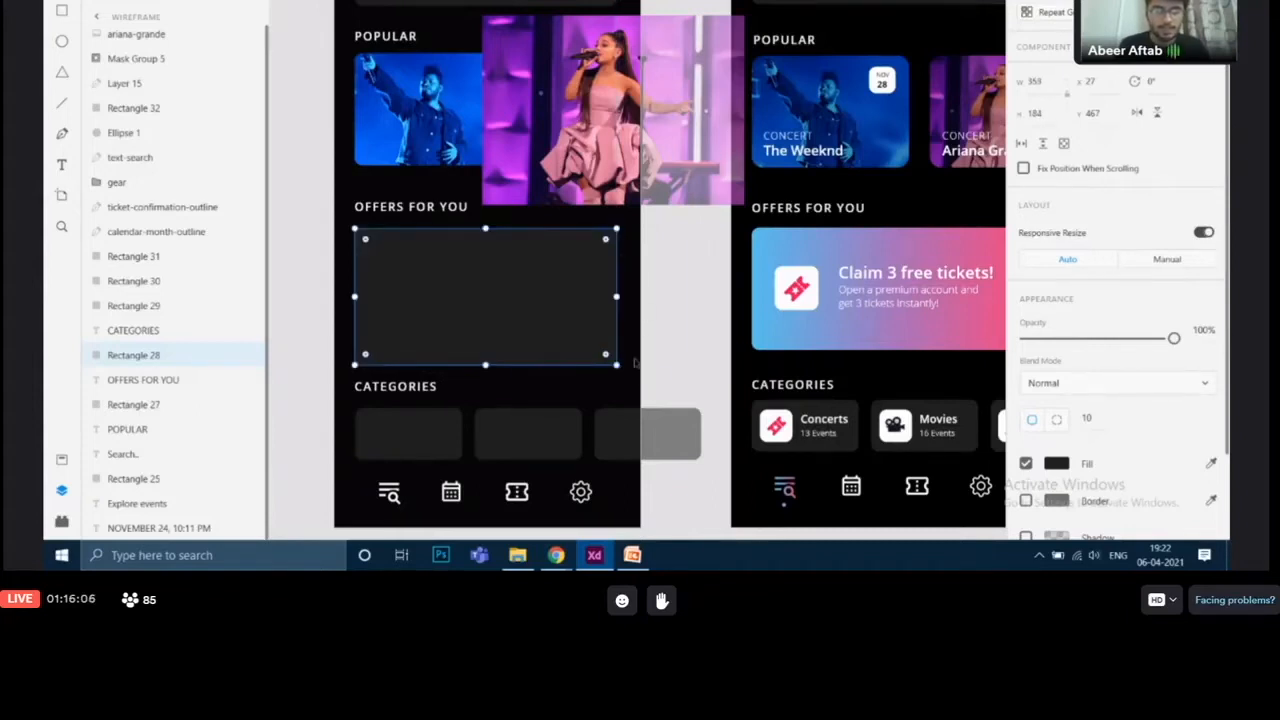
key(ctrl)
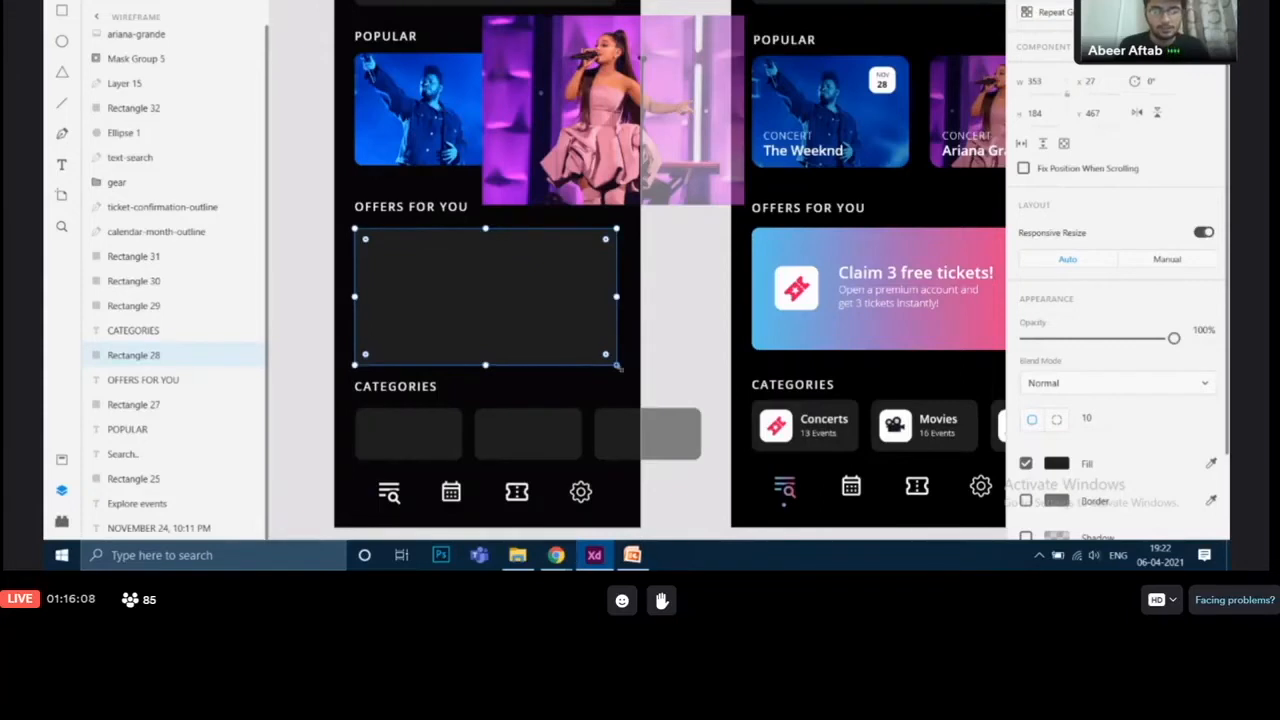
mouse_move(618, 367)
mouse_down()
mouse_move(517, 303)
mouse_move(642, 372)
mouse_move(531, 306)
mouse_move(562, 318)
mouse_move(560, 410)
mouse_move(639, 367)
mouse_move(552, 330)
mouse_move(604, 322)
mouse_move(614, 348)
mouse_move(551, 308)
mouse_move(556, 297)
mouse_move(611, 309)
mouse_move(620, 352)
mouse_up()
drag(488, 314, 490, 357)
click(680, 302)
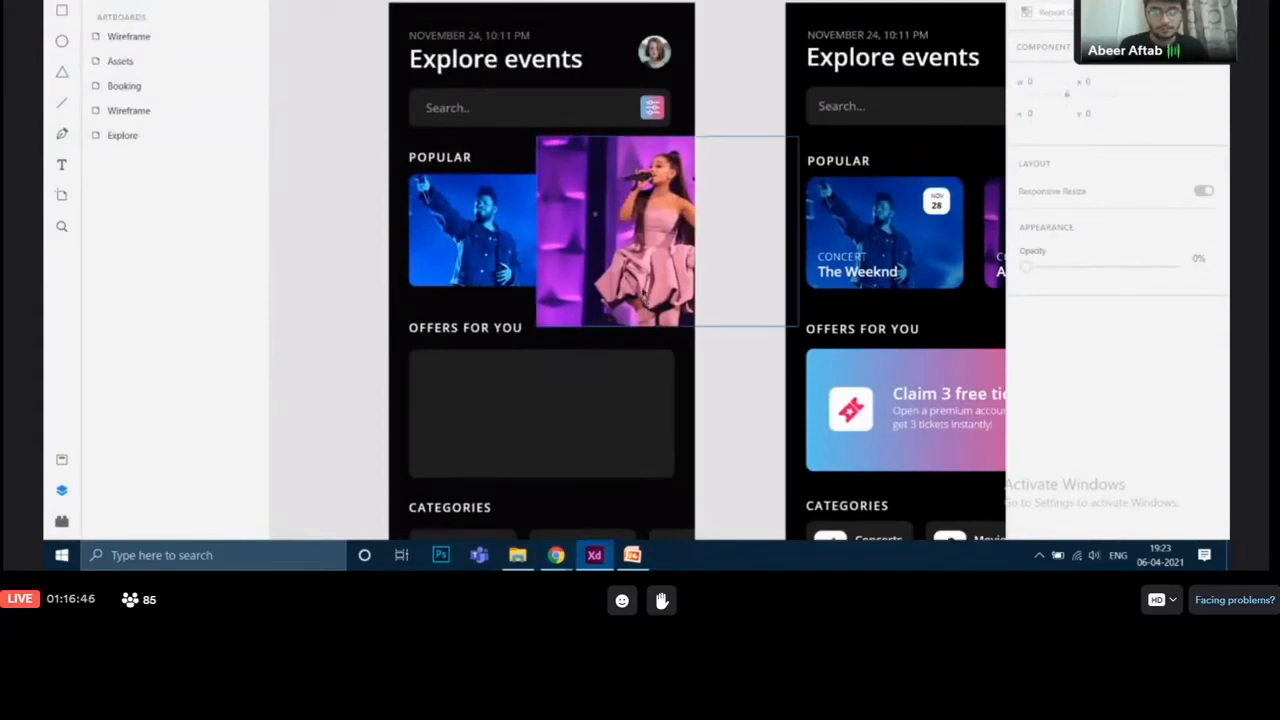
Step: Move the Ariana Grande photo so it overlaps the second card placeholder under Popular
drag(643, 291, 711, 396)
click(530, 271)
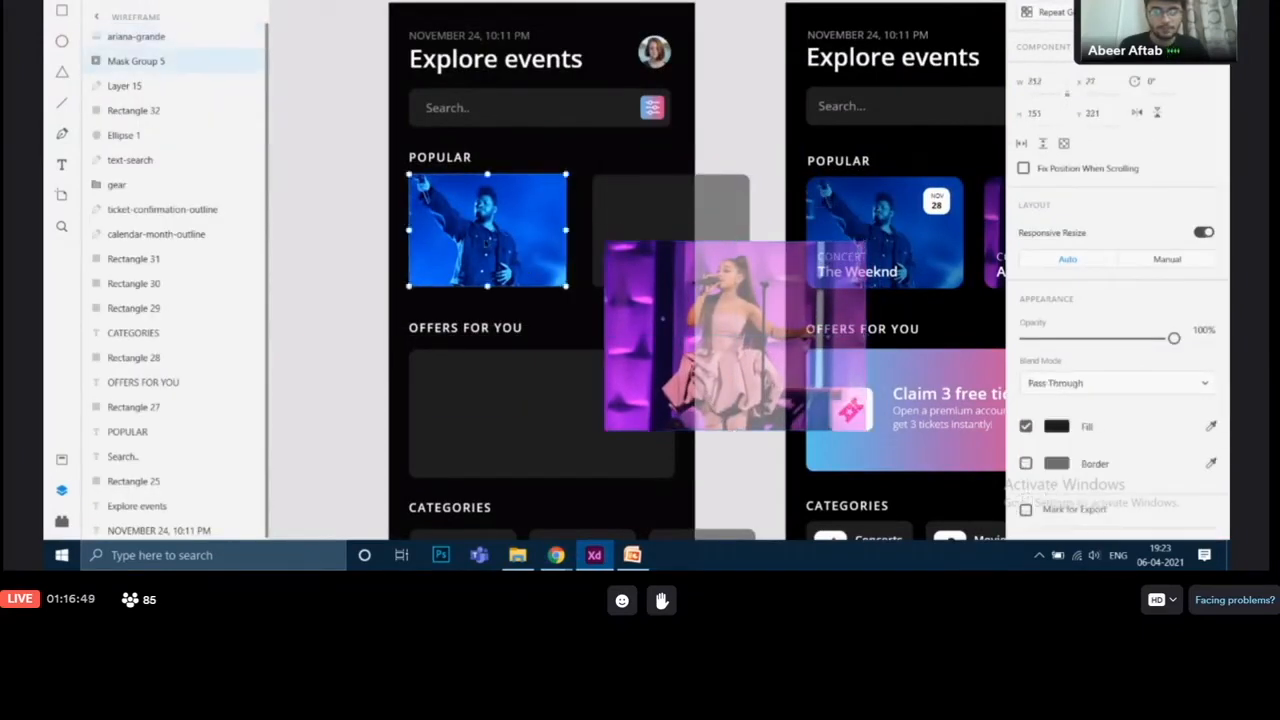
Step: Select the second Popular card rectangle with the Ariana Grande photo and mask the photo with that shape
click(655, 255)
click(655, 200)
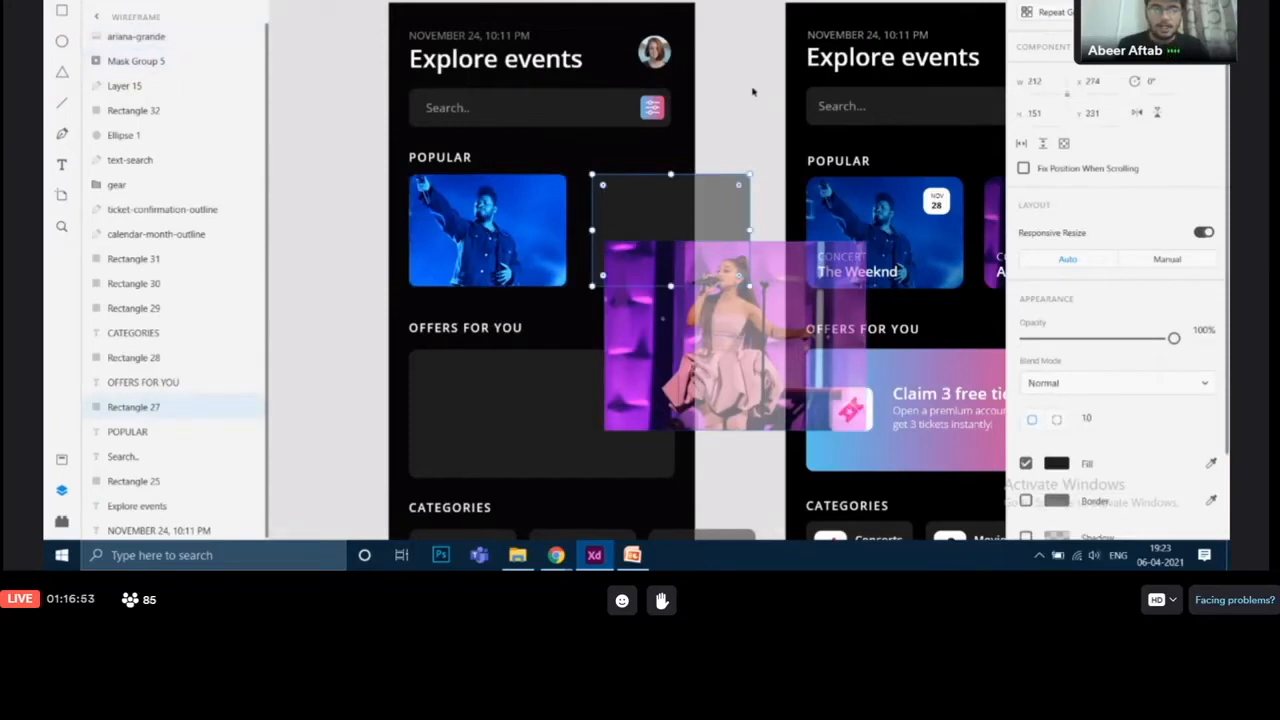
click(778, 204)
click(641, 214)
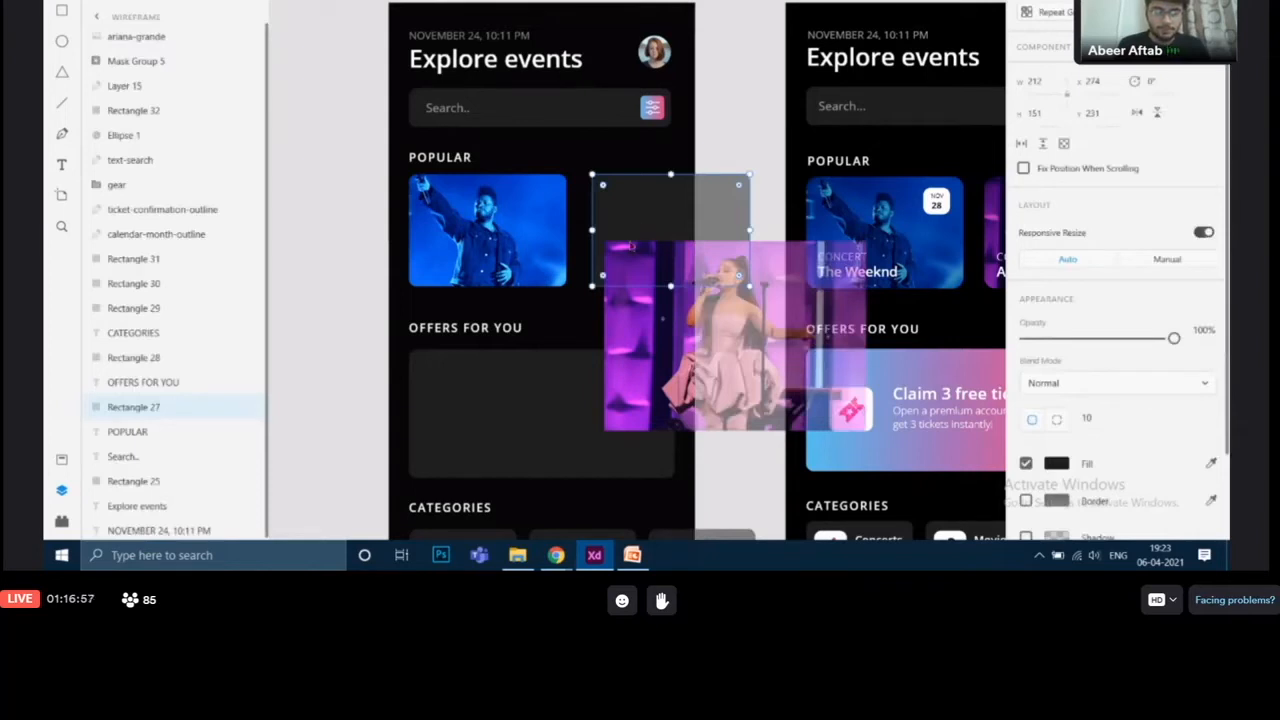
shift+click(653, 365)
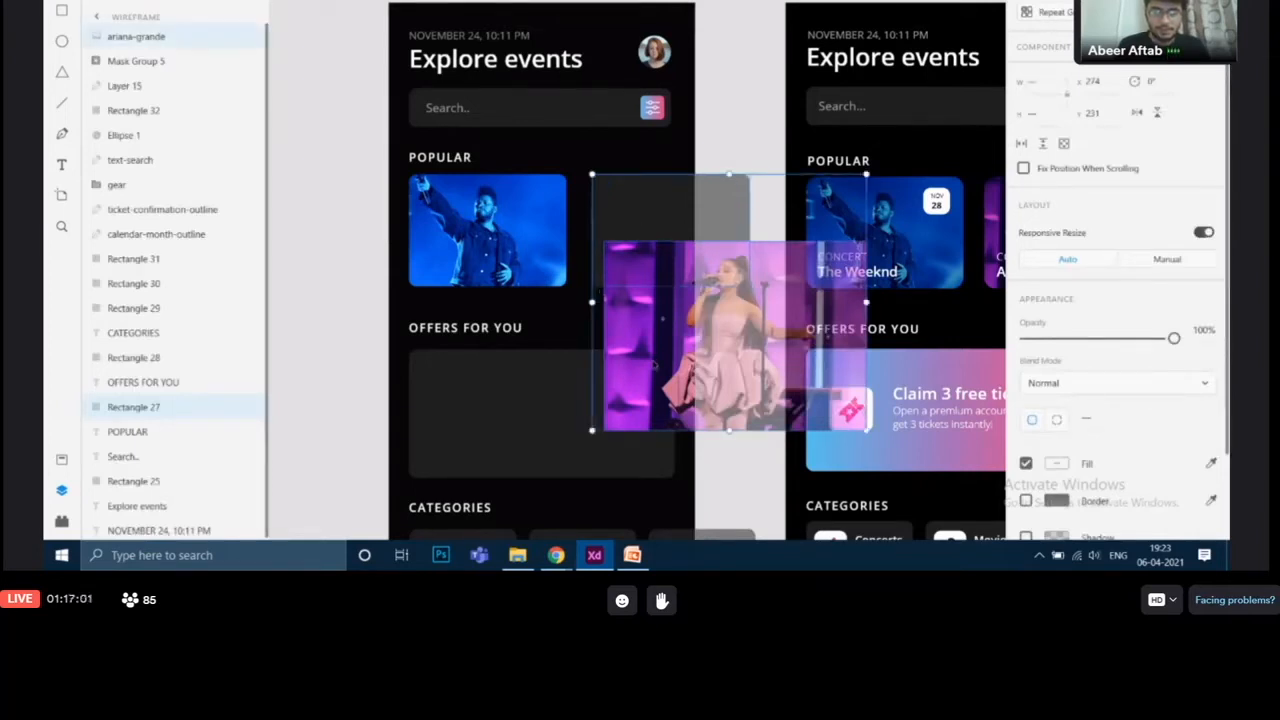
right_click(652, 365)
scroll(705, 360, down, 2)
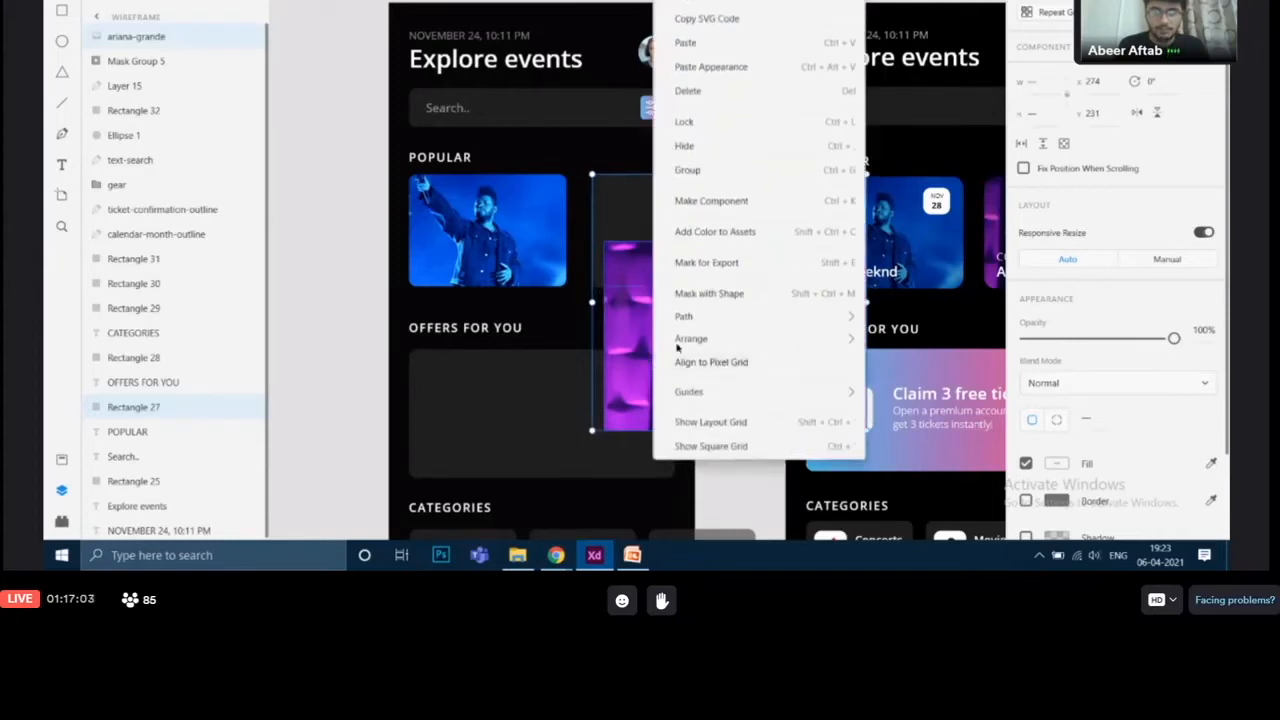
click(731, 293)
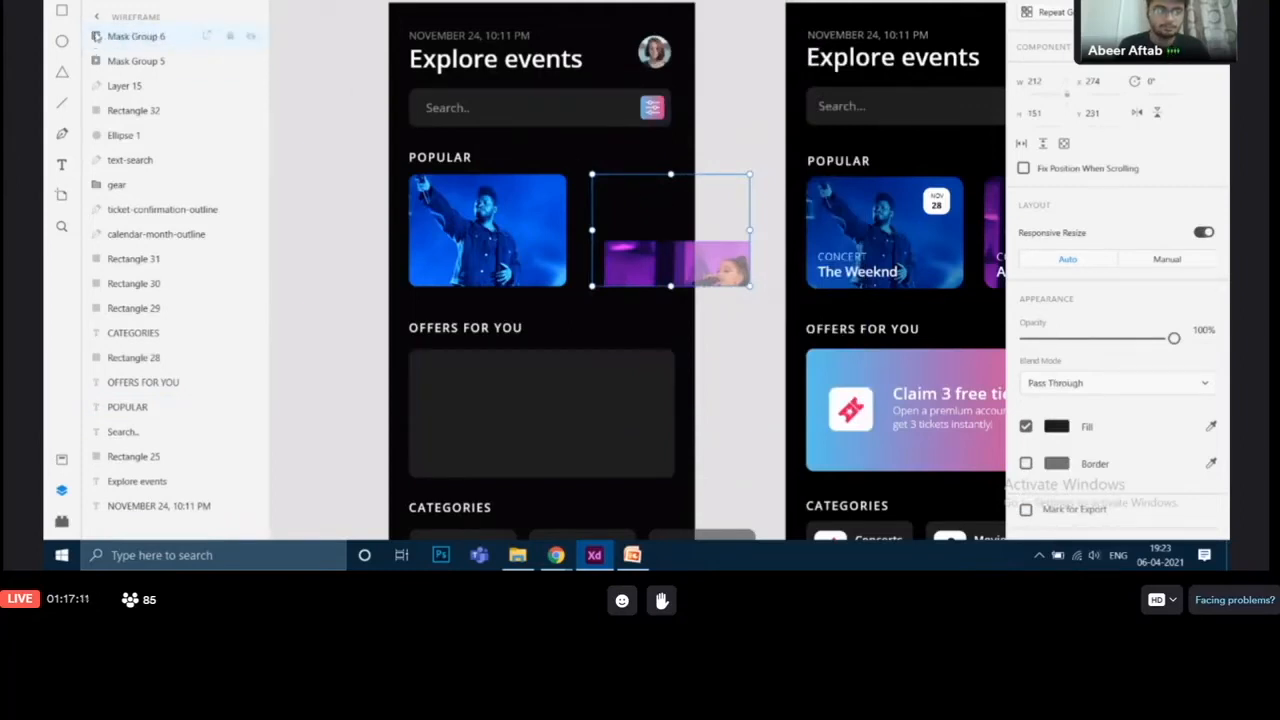
Step: Reposition and resize the Ariana Grande photo inside its mask group so it fills the second card
click(97, 38)
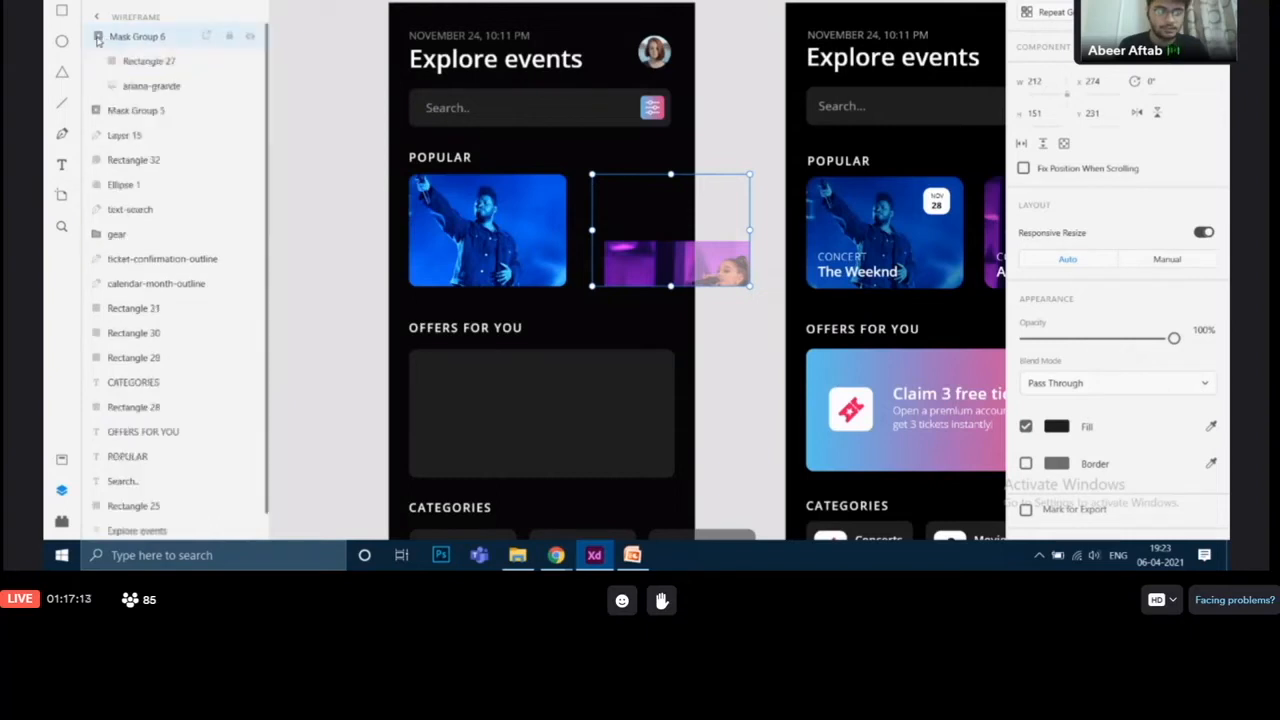
click(151, 86)
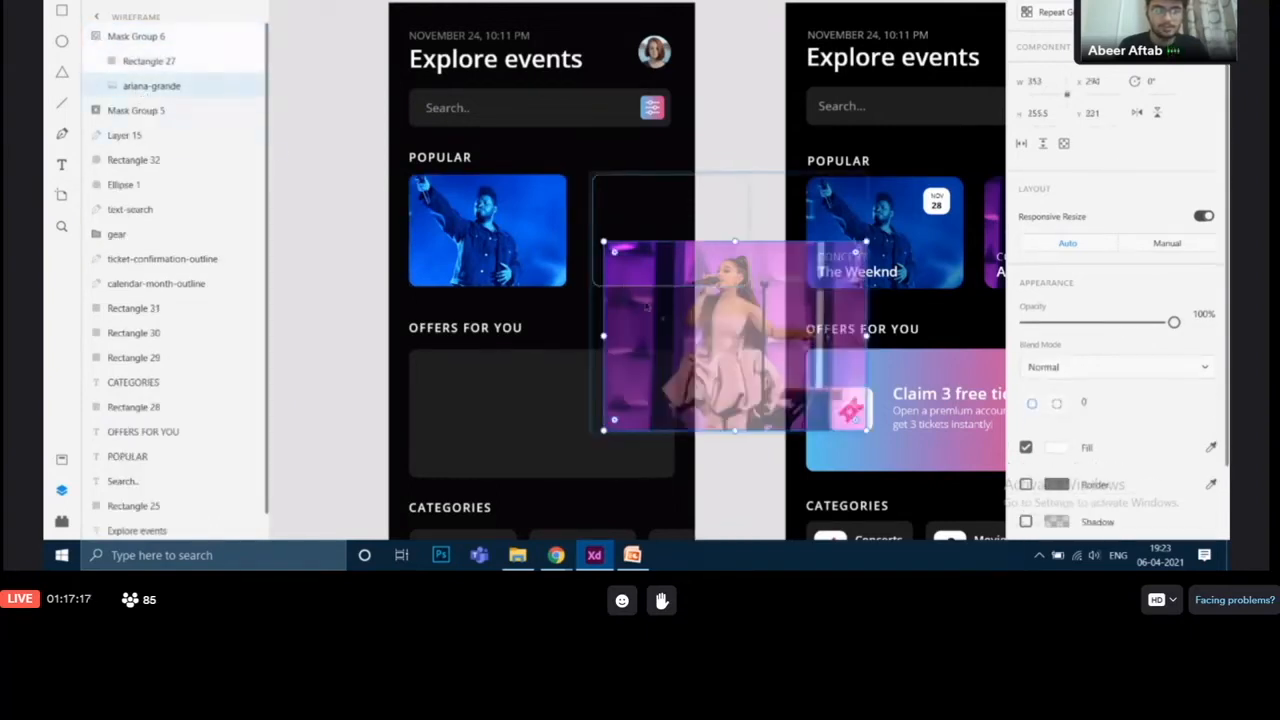
drag(660, 324, 621, 257)
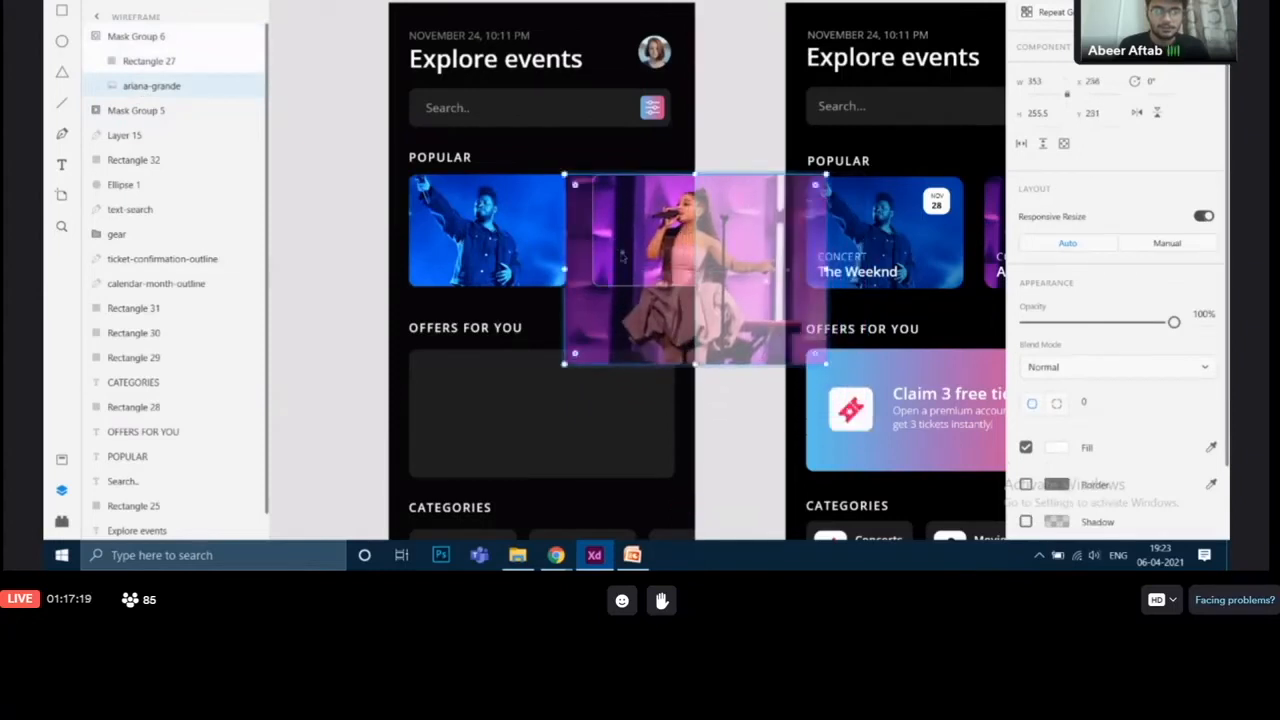
drag(822, 178, 716, 250)
drag(724, 365, 745, 316)
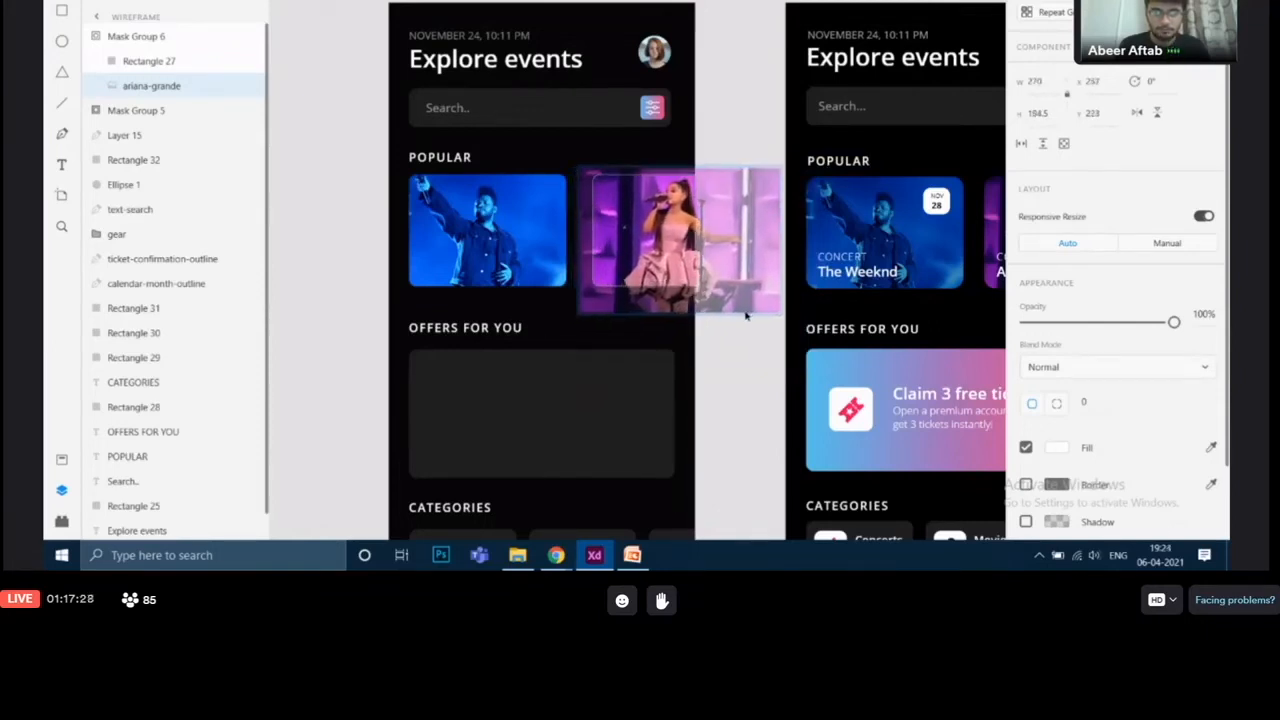
click(740, 364)
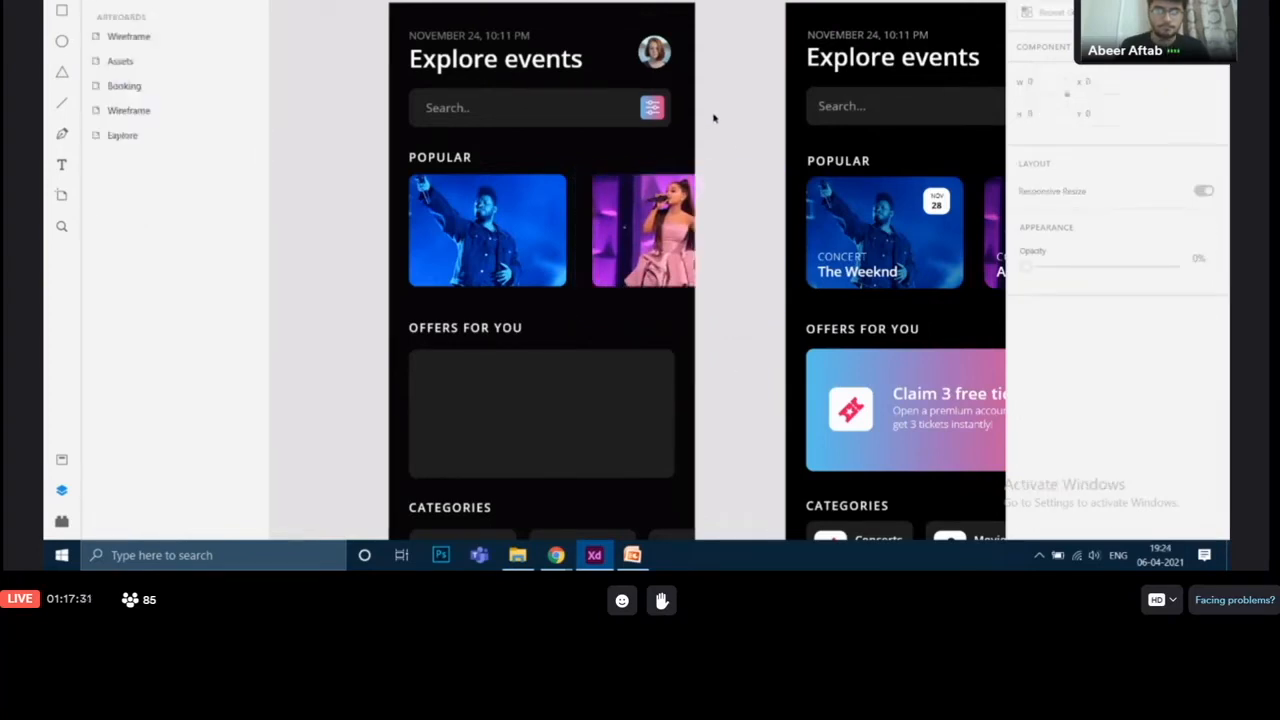
Step: Inspect the reference design's Popular cards and compare them with the masked wireframe cards
drag(753, 221, 702, 155)
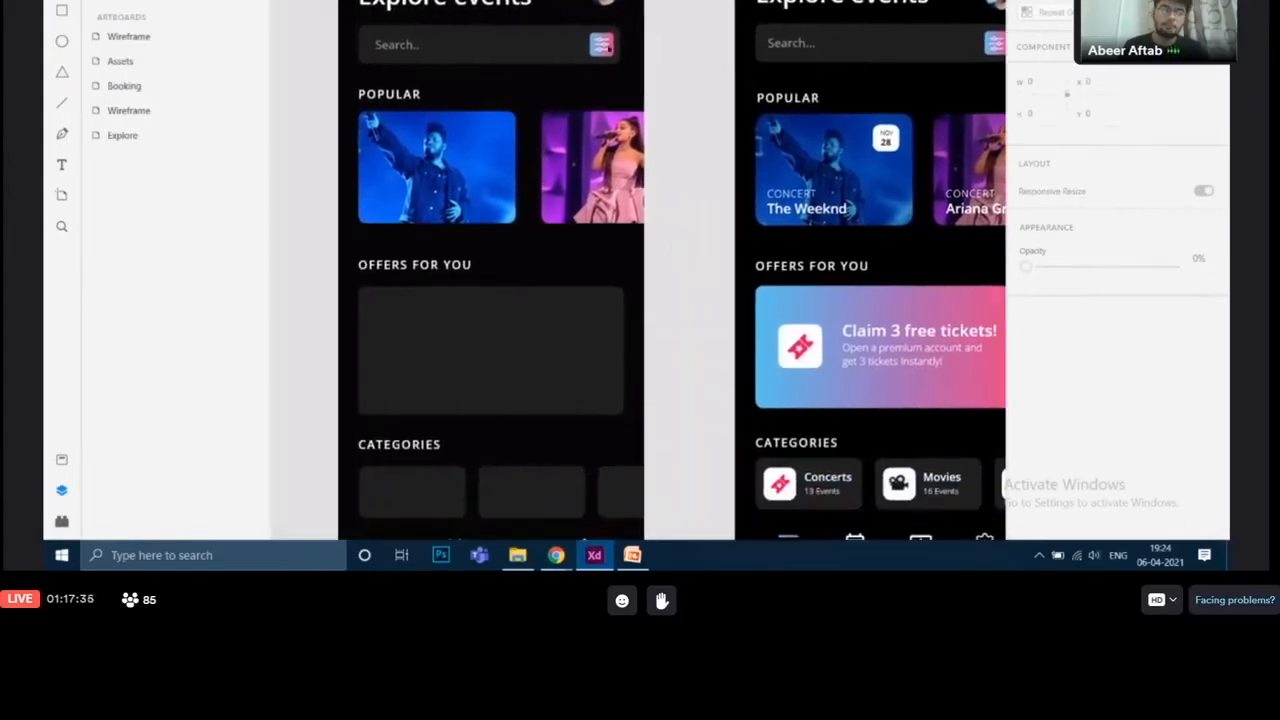
drag(654, 300, 617, 357)
click(865, 245)
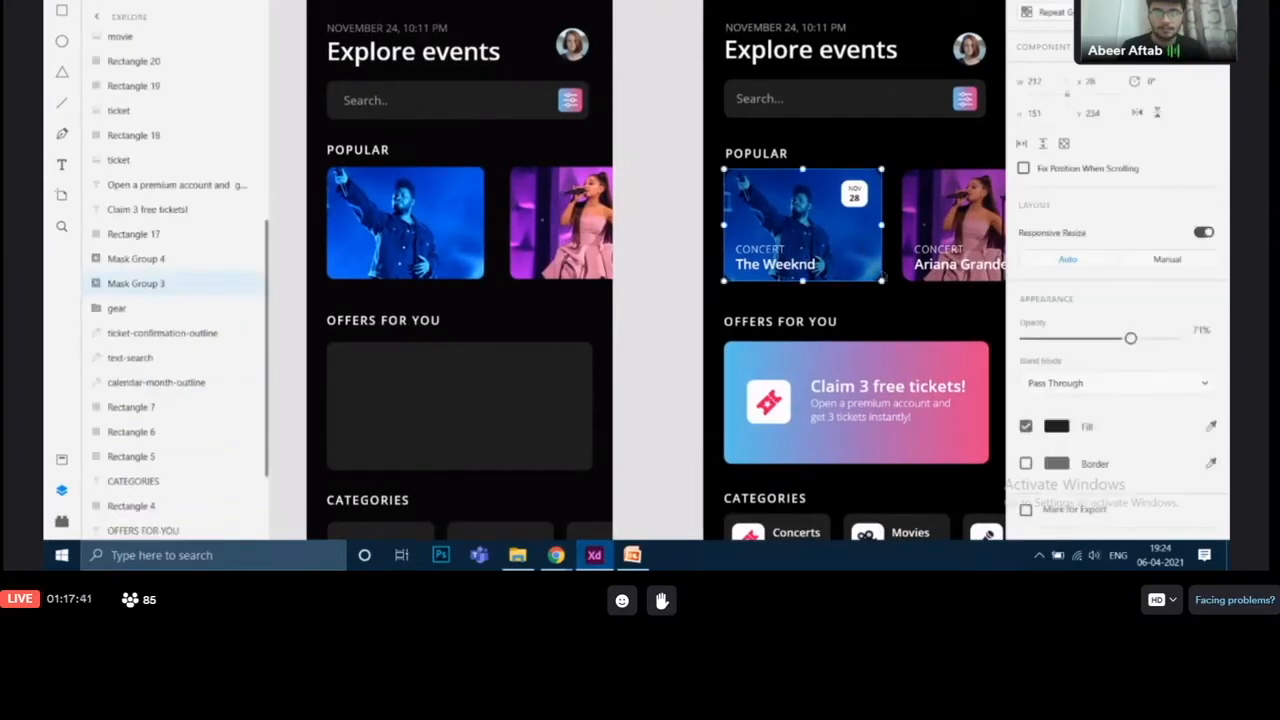
drag(882, 277, 840, 290)
click(514, 228)
drag(514, 228, 507, 229)
click(408, 236)
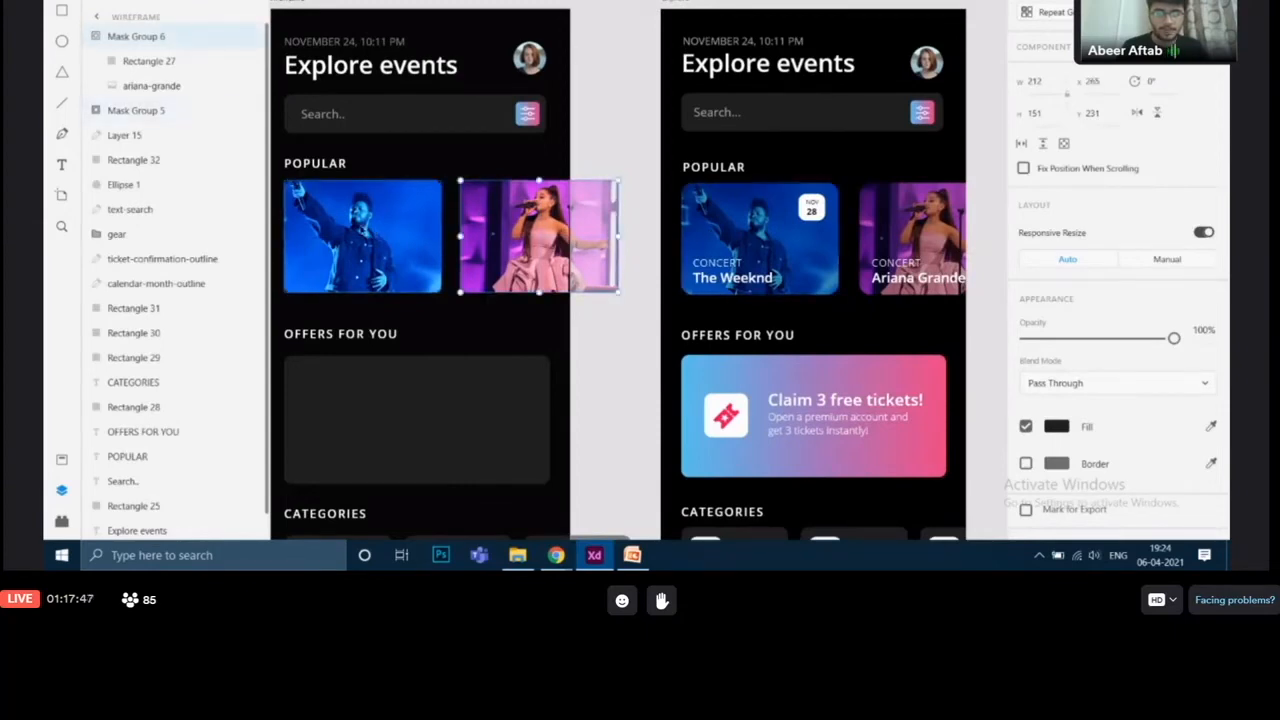
click(760, 240)
click(673, 4)
click(698, 244)
click(610, 289)
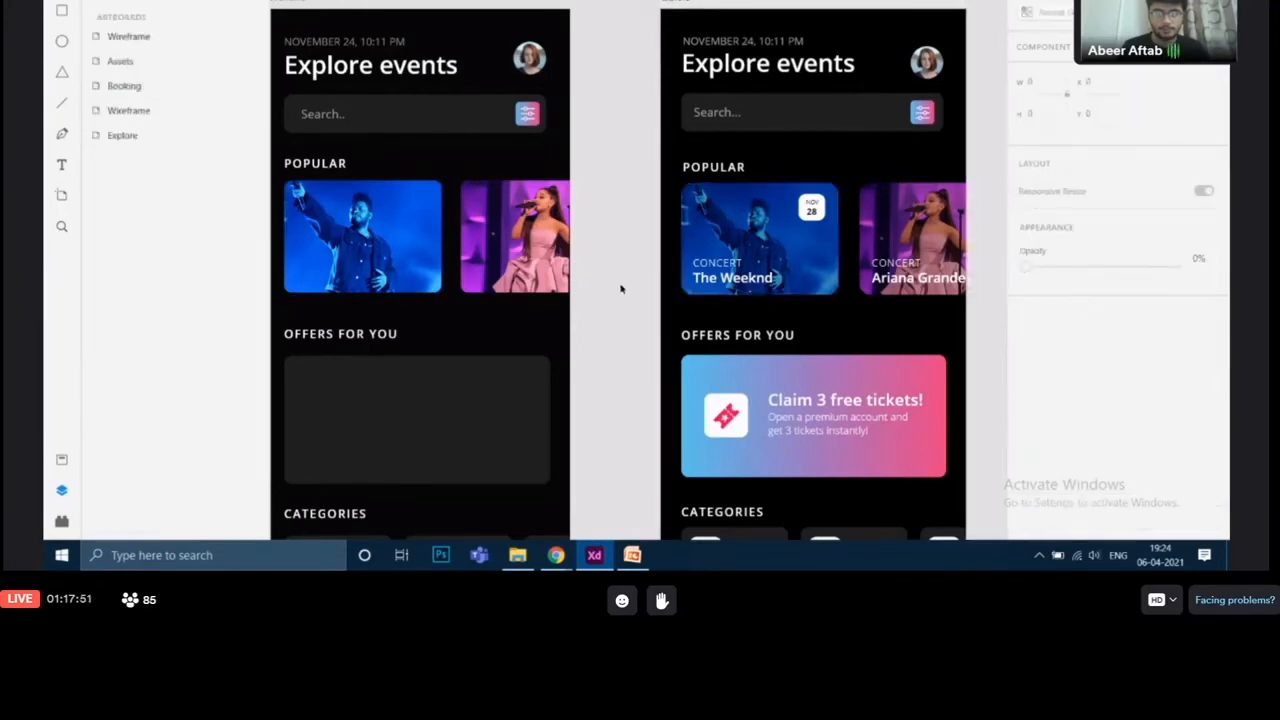
Step: Lower the Weeknd card's opacity to 79% and set the Ariana Grande card's opacity to 99%
drag(620, 289, 666, 257)
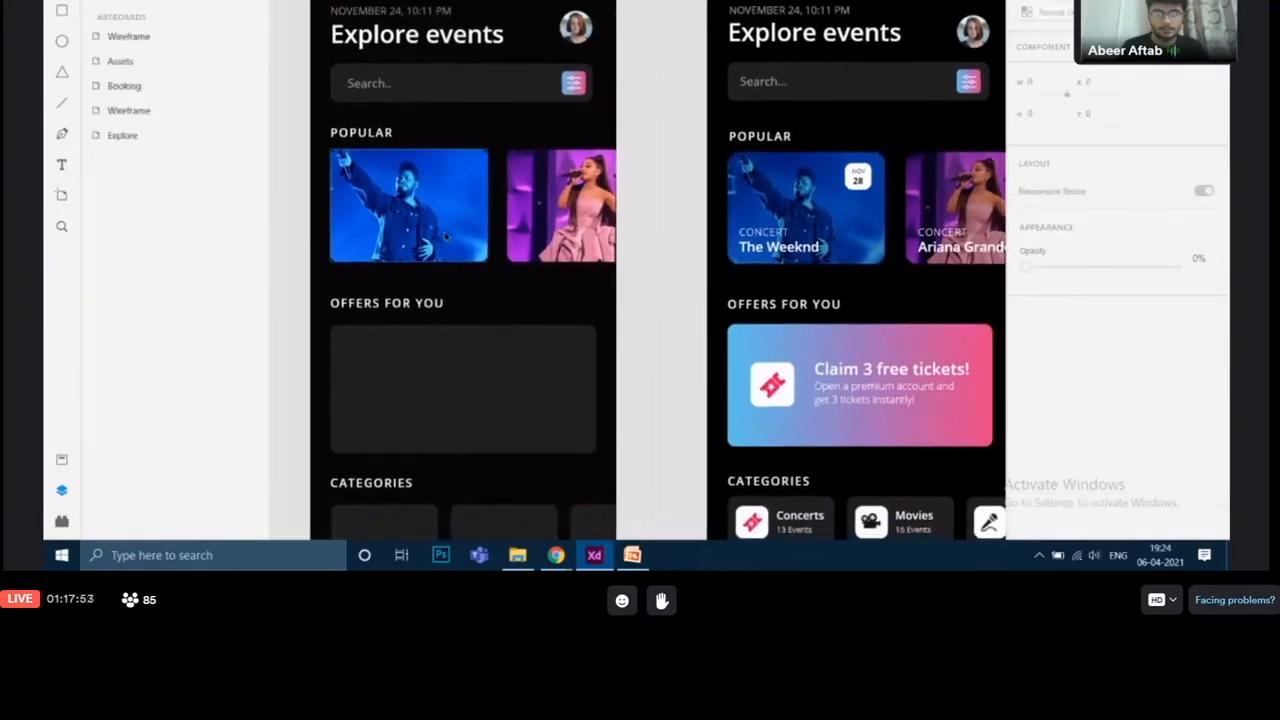
click(425, 177)
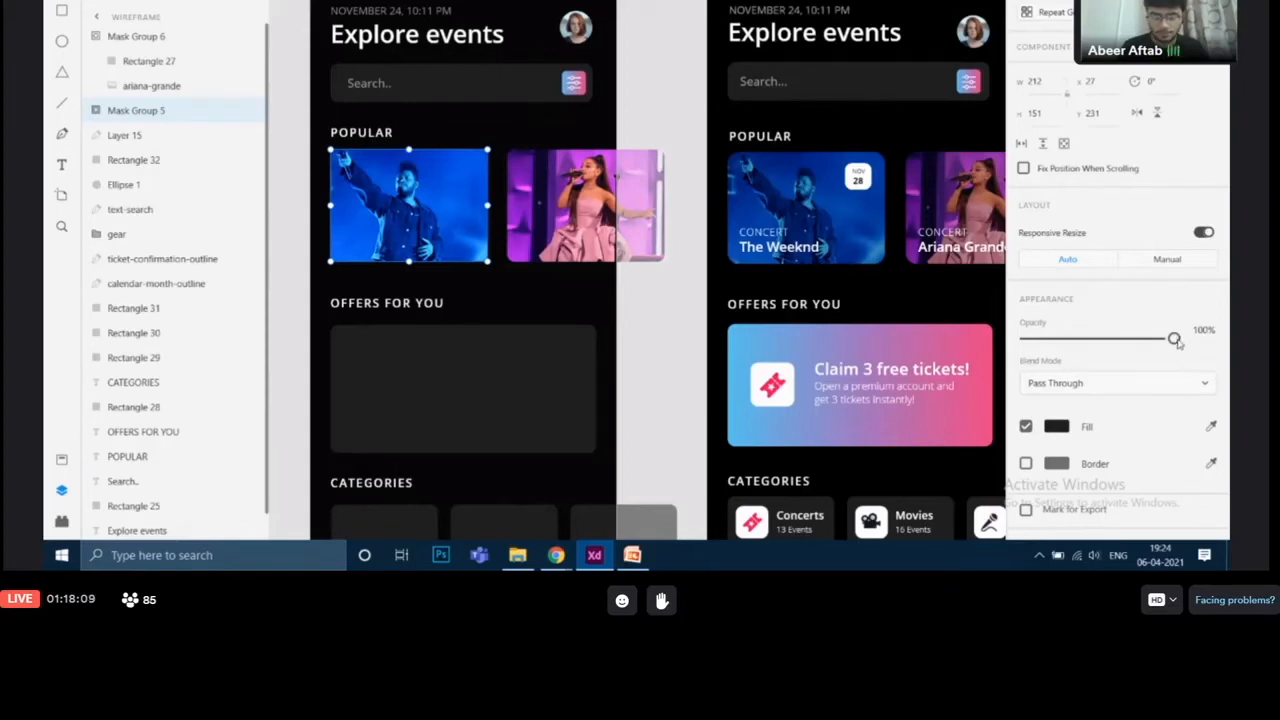
drag(1177, 341, 1147, 351)
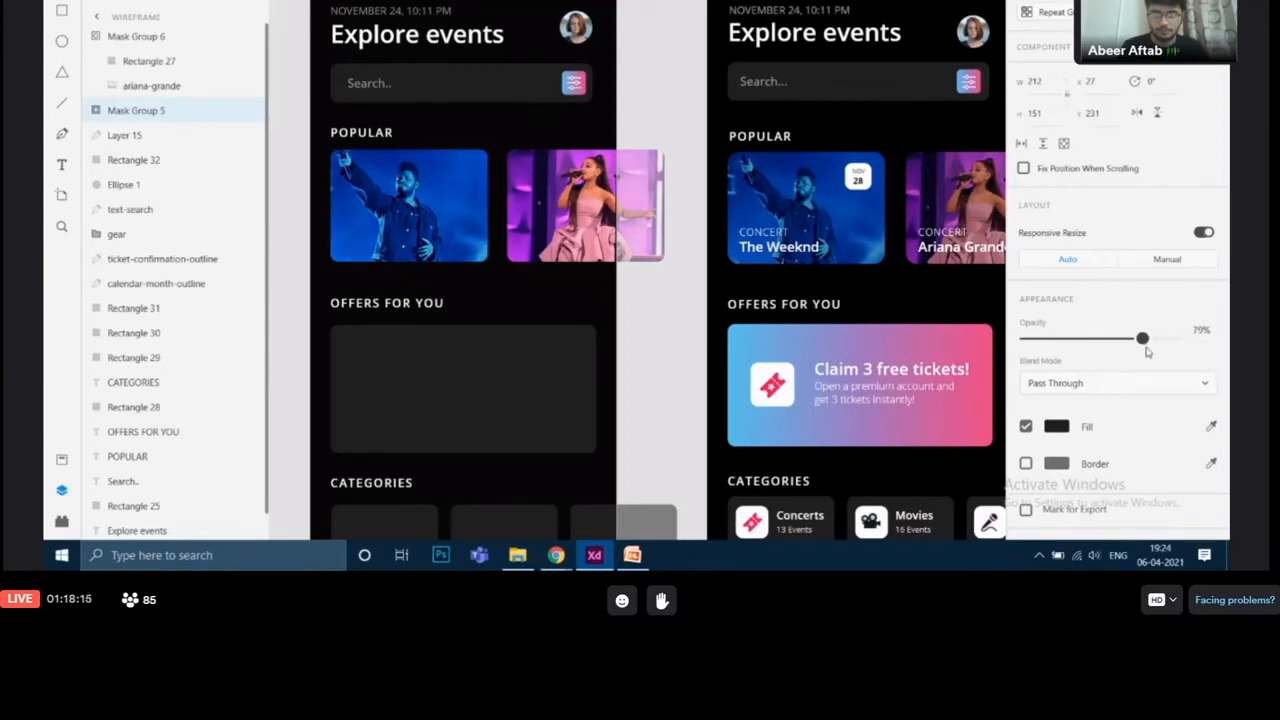
click(557, 183)
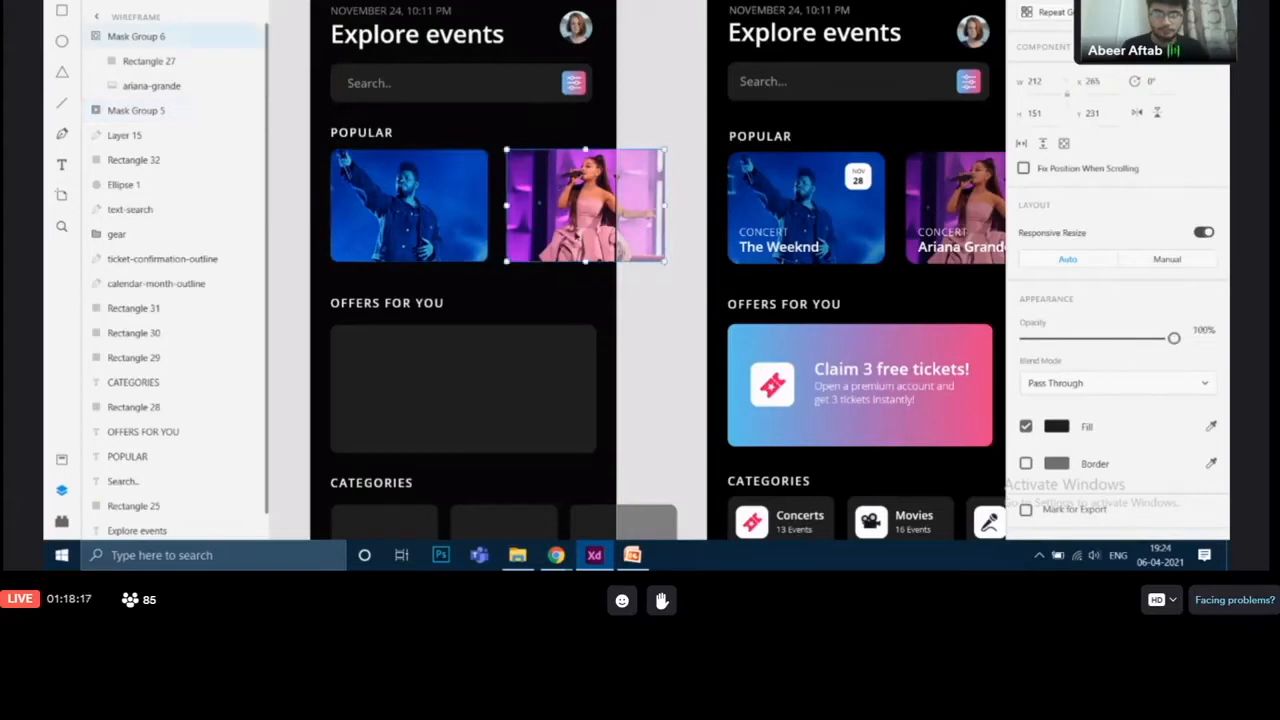
drag(1175, 339, 1172, 339)
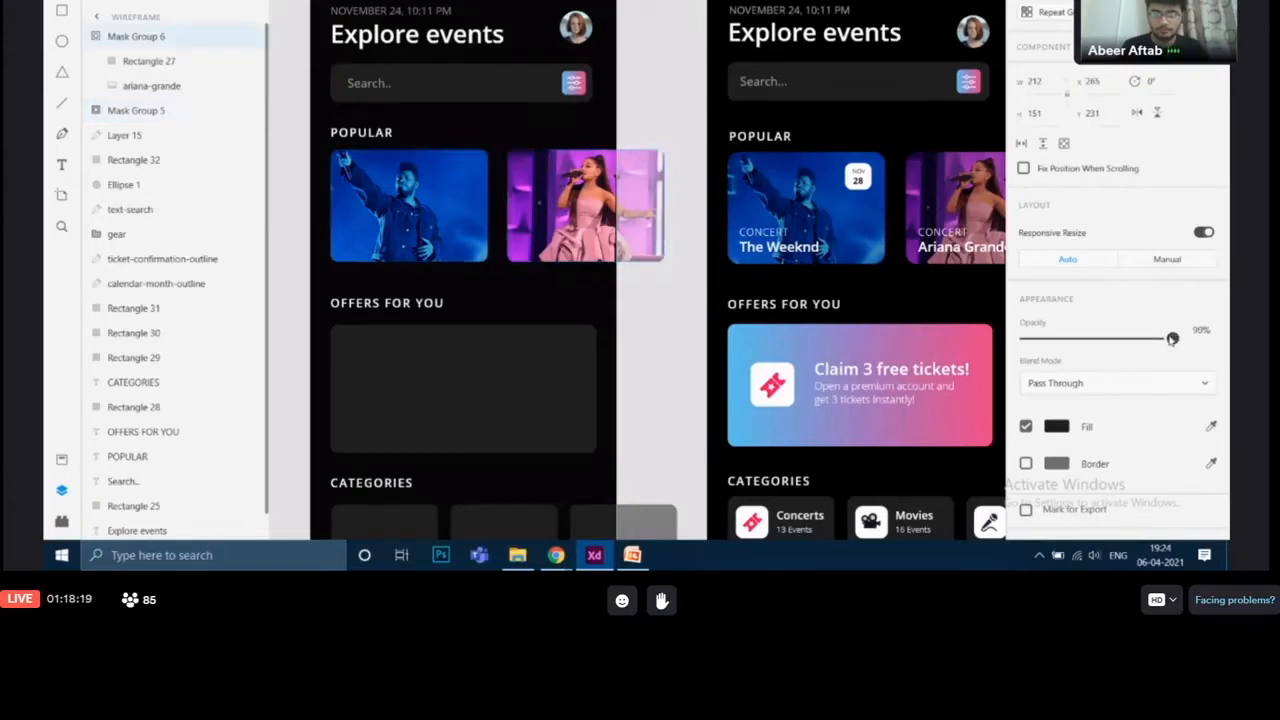
Step: Examine the reference design's Popular card text layers and their font settings
click(673, 327)
drag(673, 327, 794, 263)
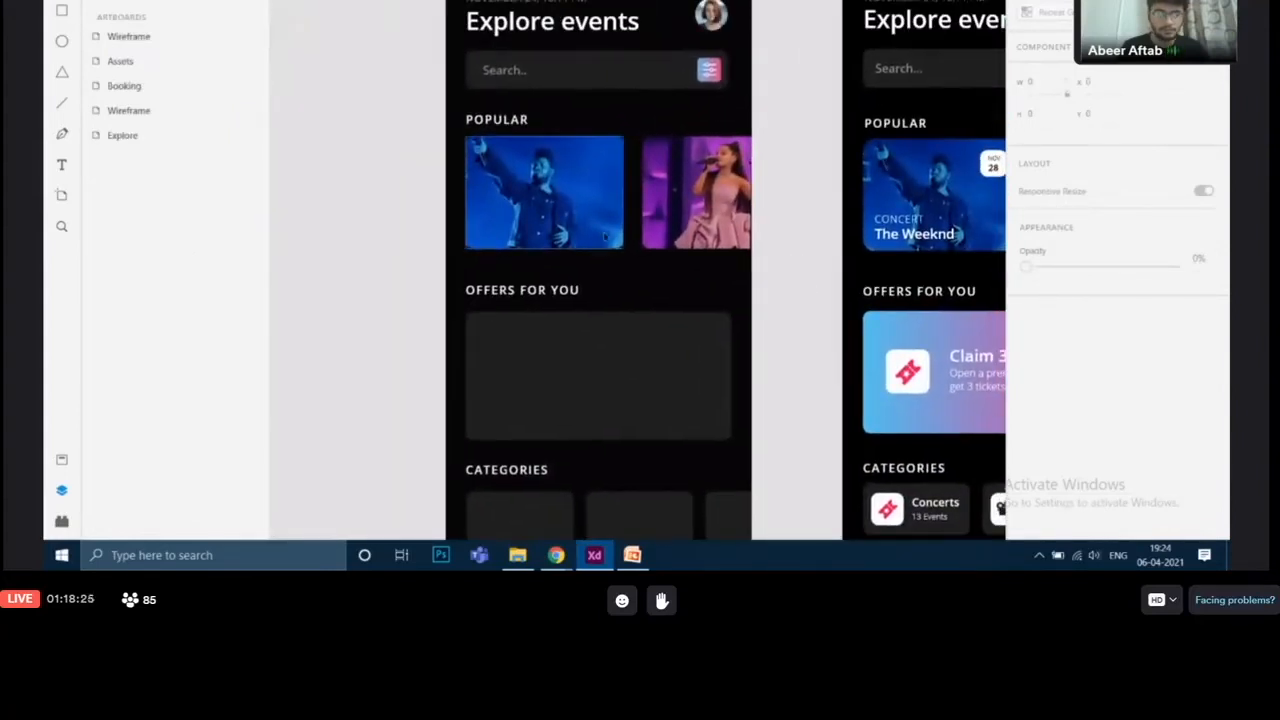
drag(814, 320, 752, 331)
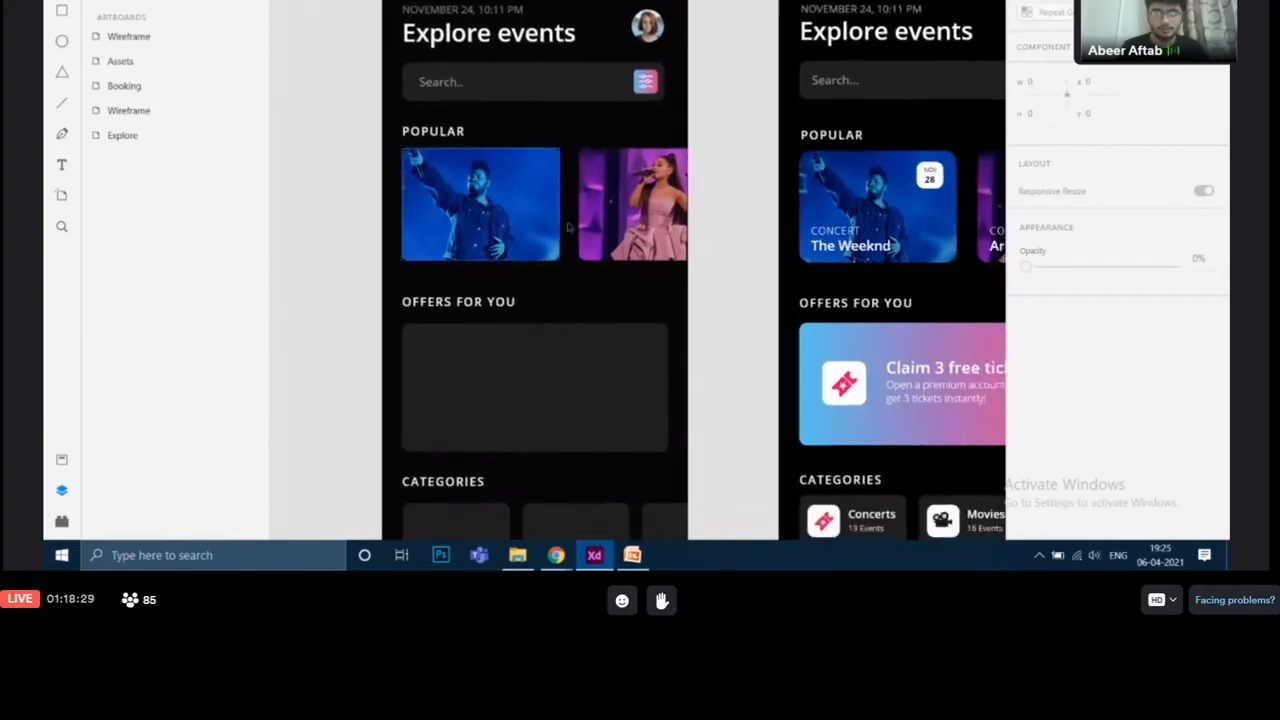
drag(774, 297, 753, 330)
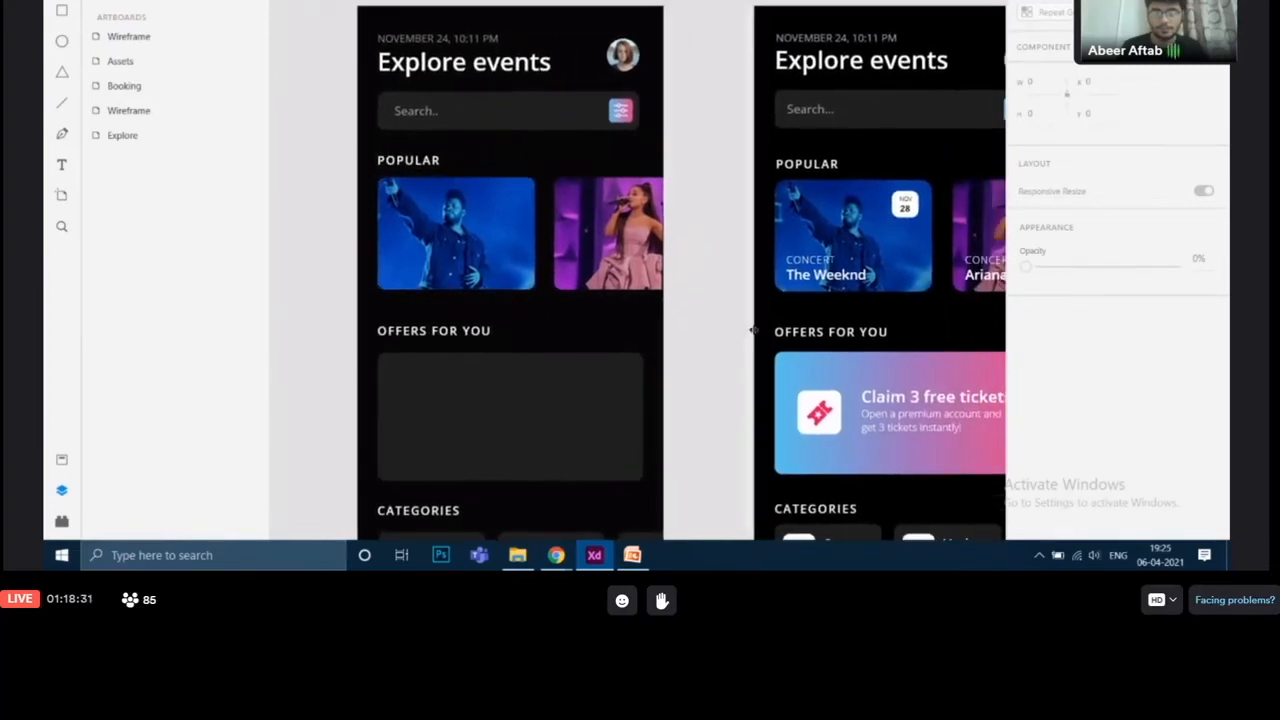
click(835, 276)
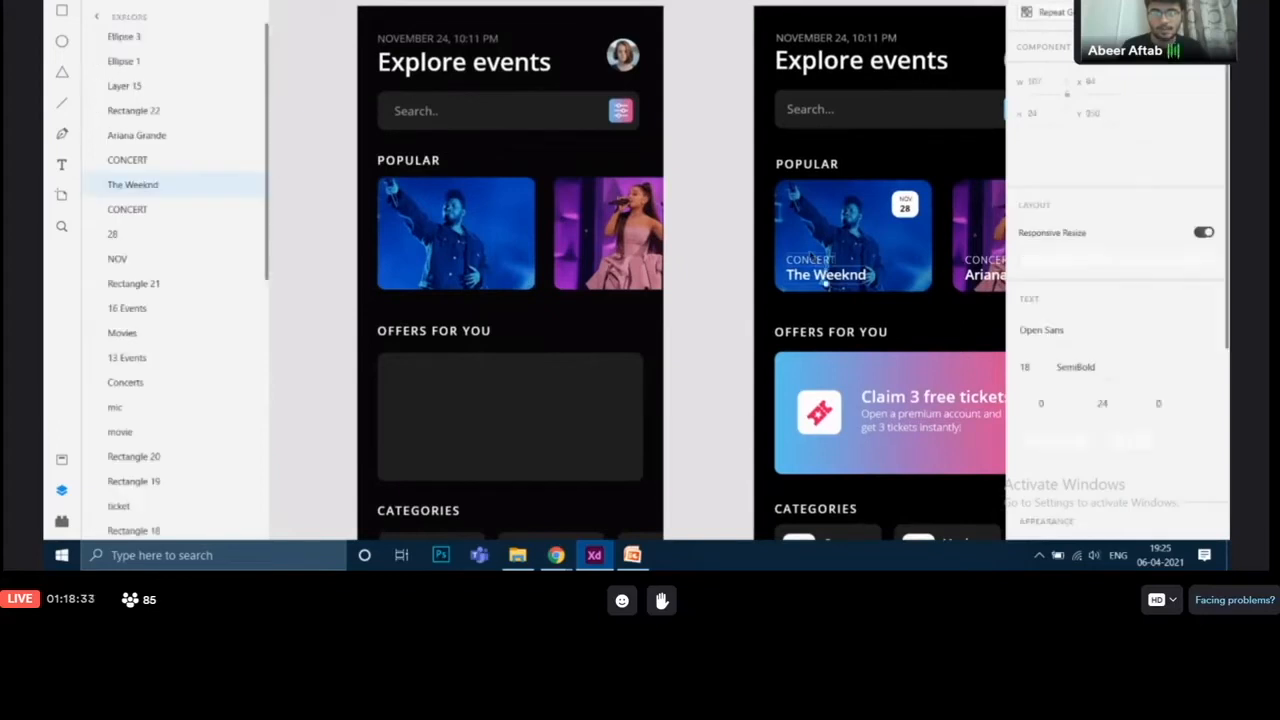
click(812, 259)
click(905, 208)
click(725, 346)
scroll(754, 309, down, 3)
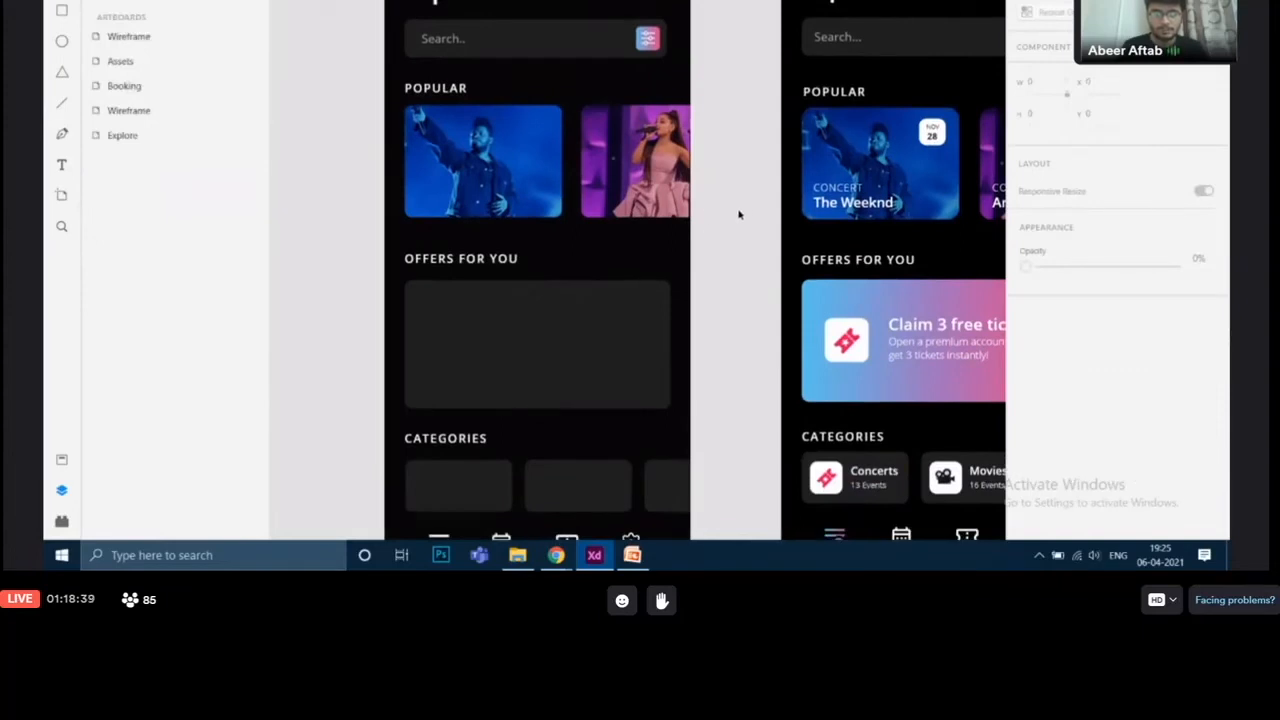
scroll(739, 214, up, 2)
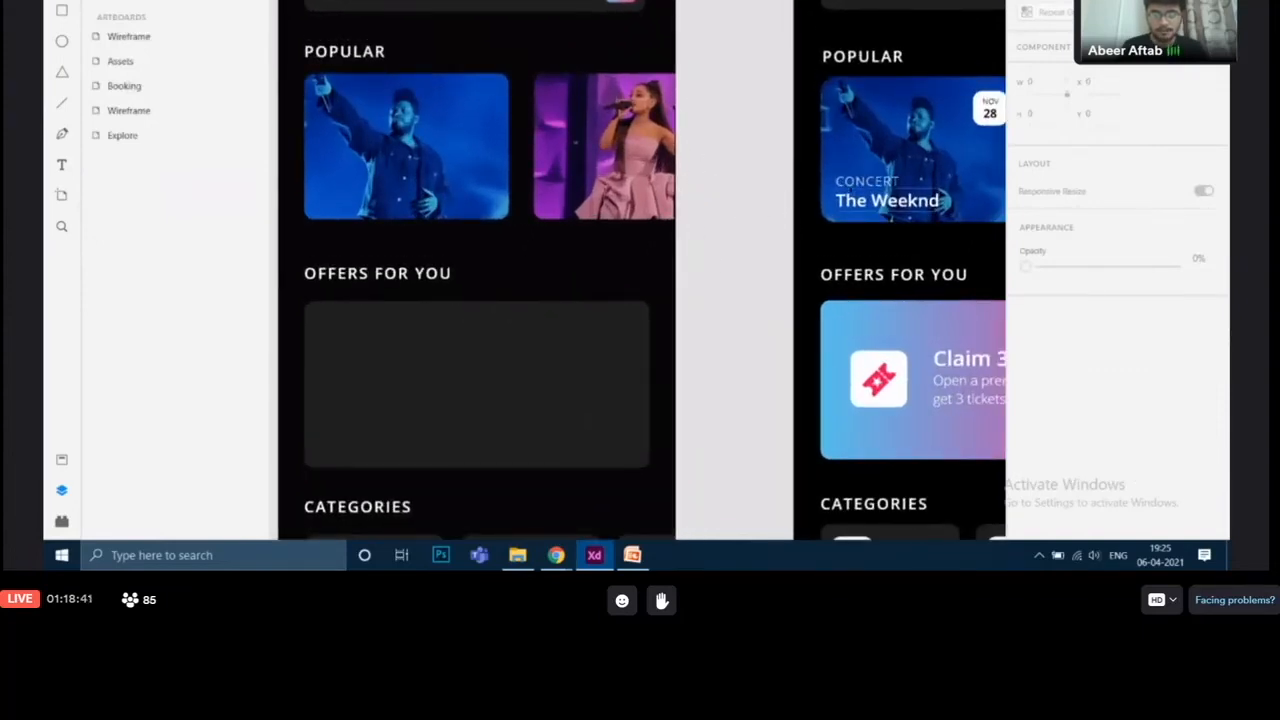
click(866, 184)
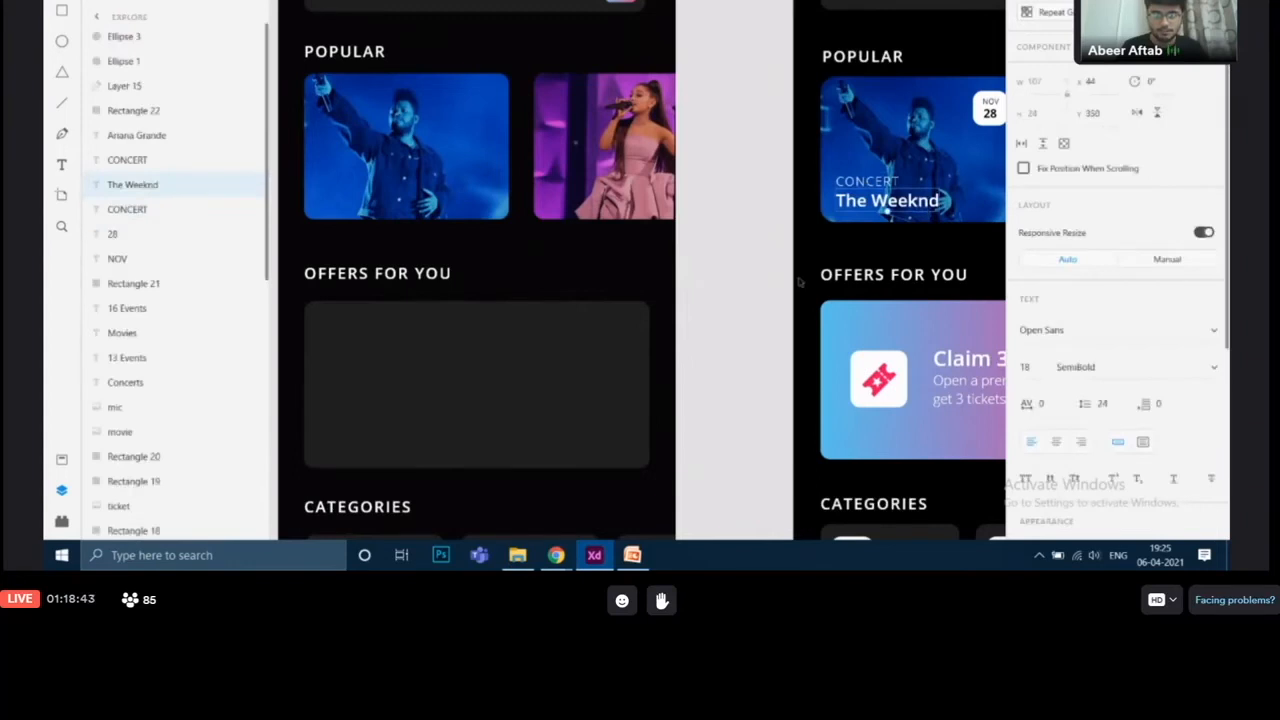
click(734, 295)
drag(716, 269, 785, 310)
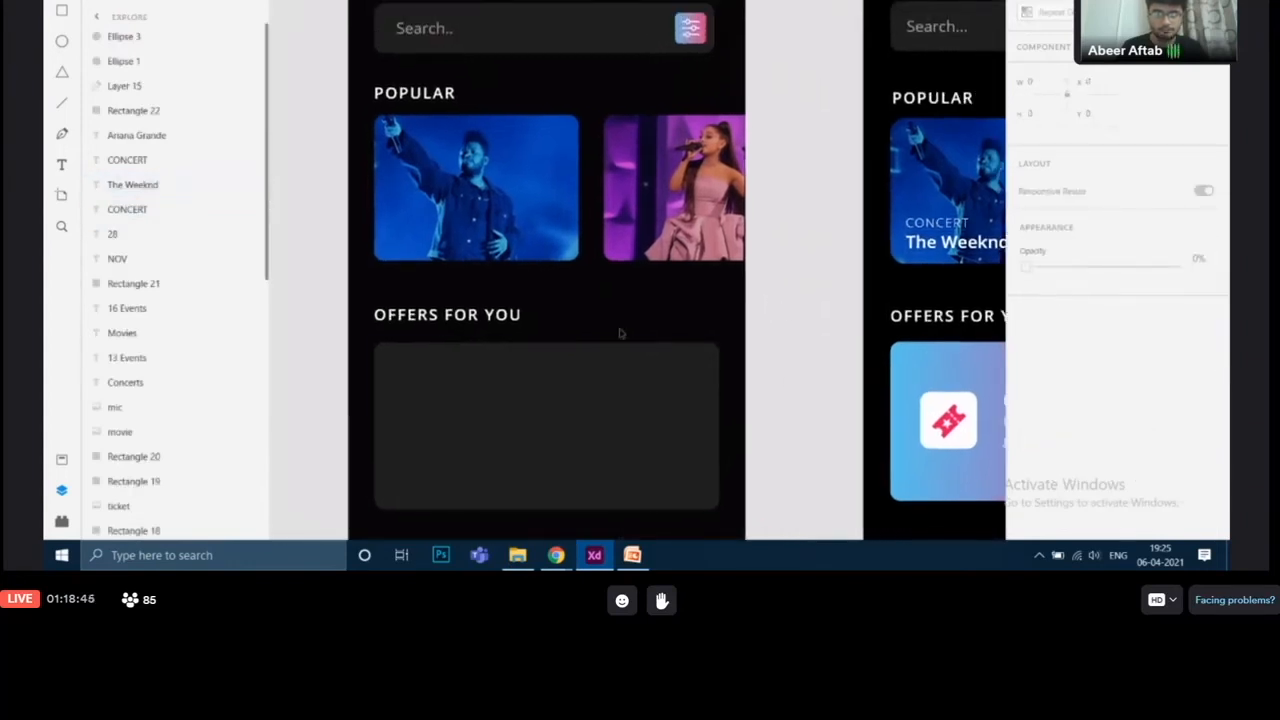
Step: Paste a copy of the POPULAR heading onto the Weeknd card and change its text to CONCERT
click(414, 94)
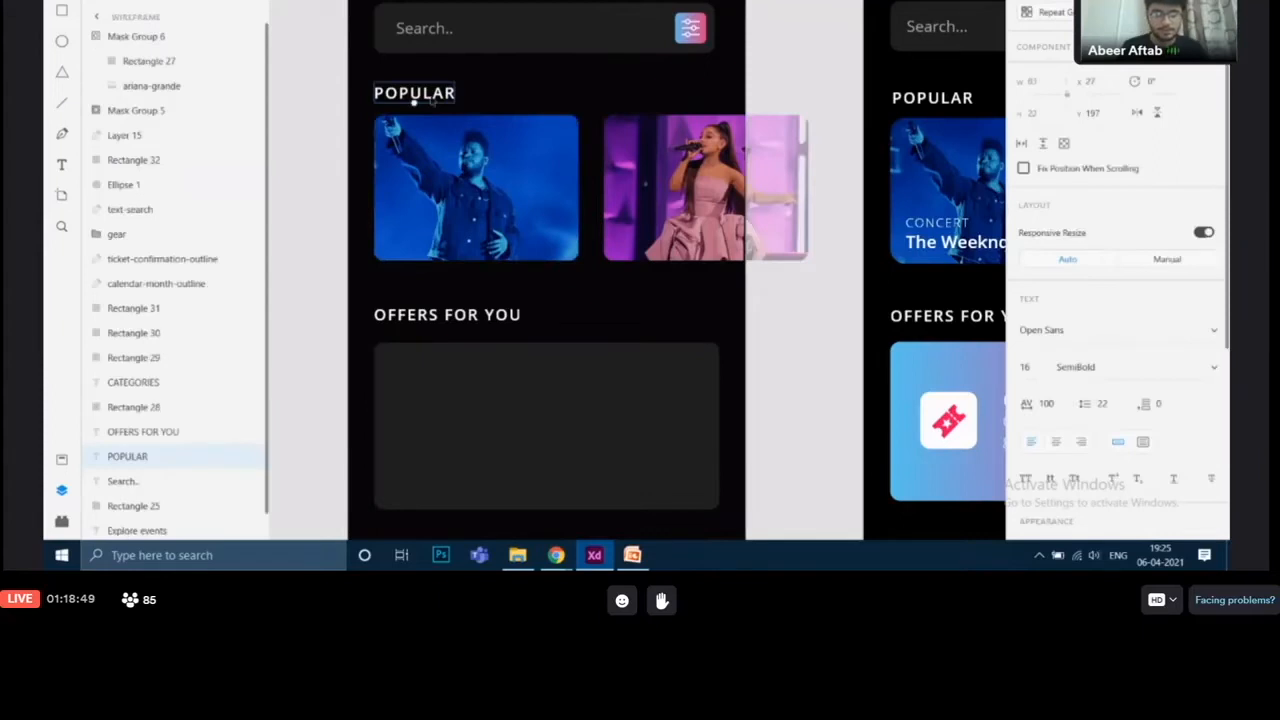
key(ctrl+v)
drag(434, 100, 448, 238)
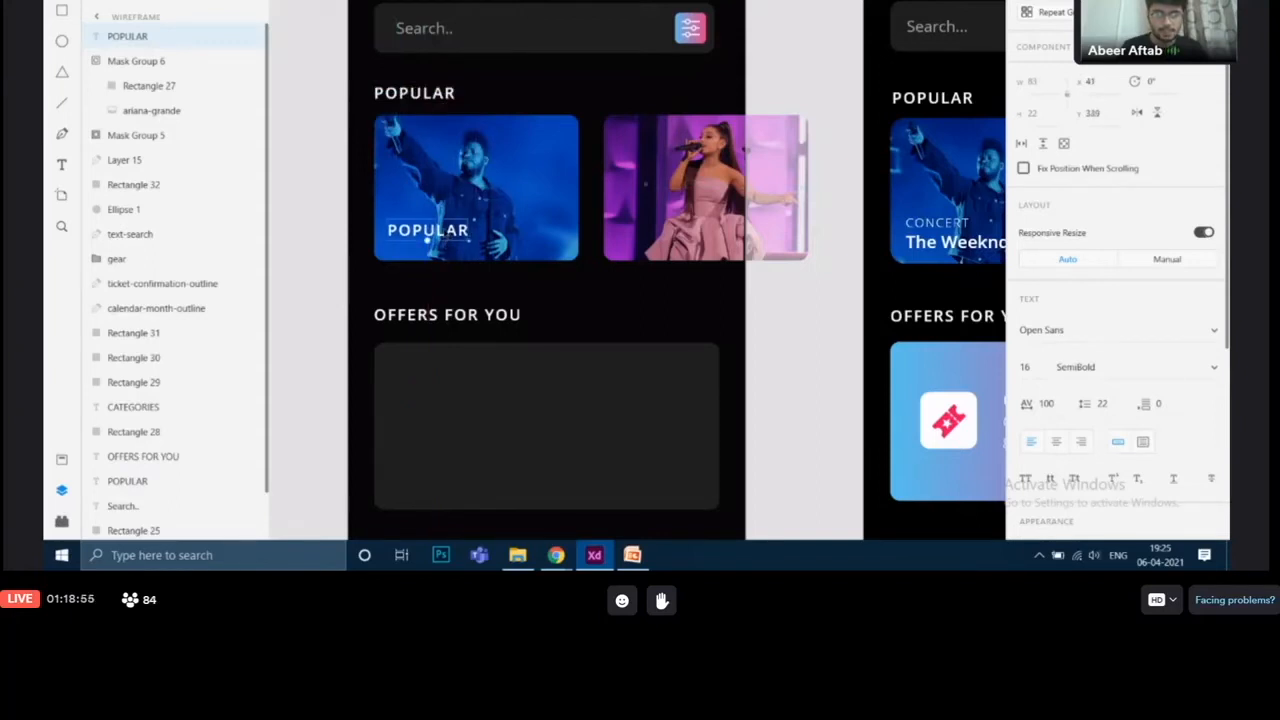
double_click(428, 240)
text(concert)
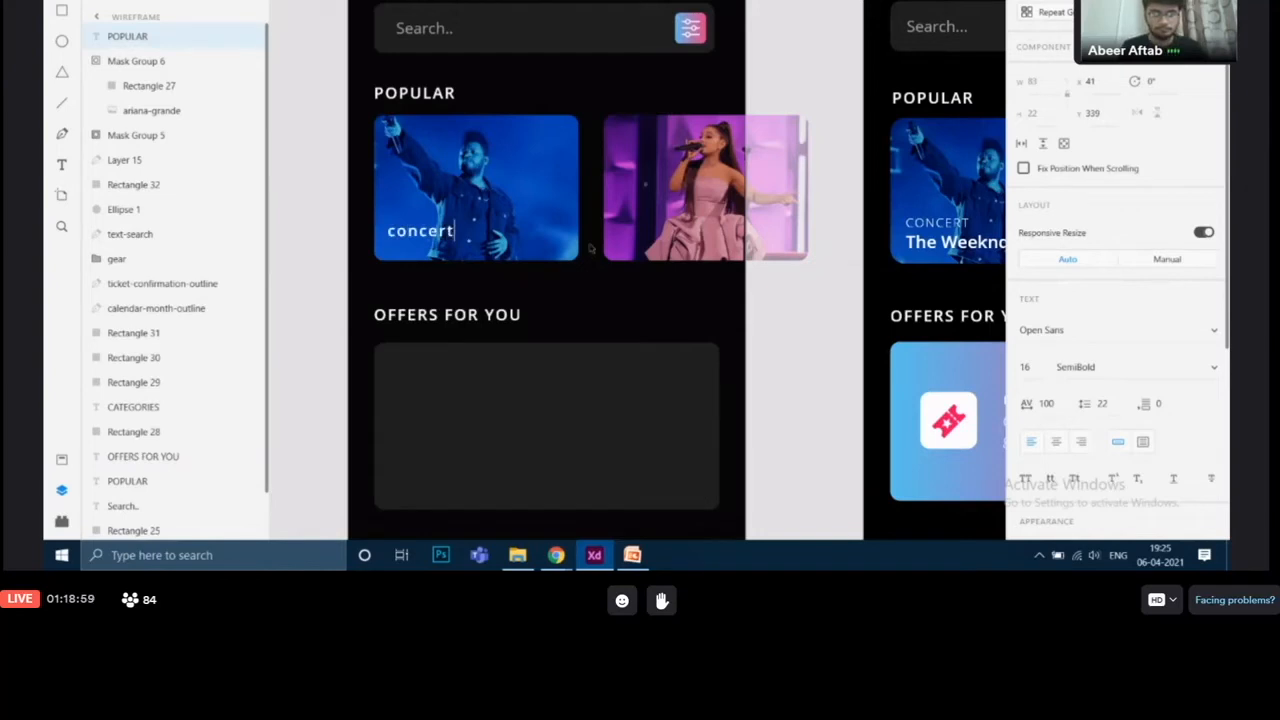
key(BackSpace)
key(BackSpace)
key(BackSpace)
key(BackSpace)
key(BackSpace)
key(BackSpace)
key(BackSpace)
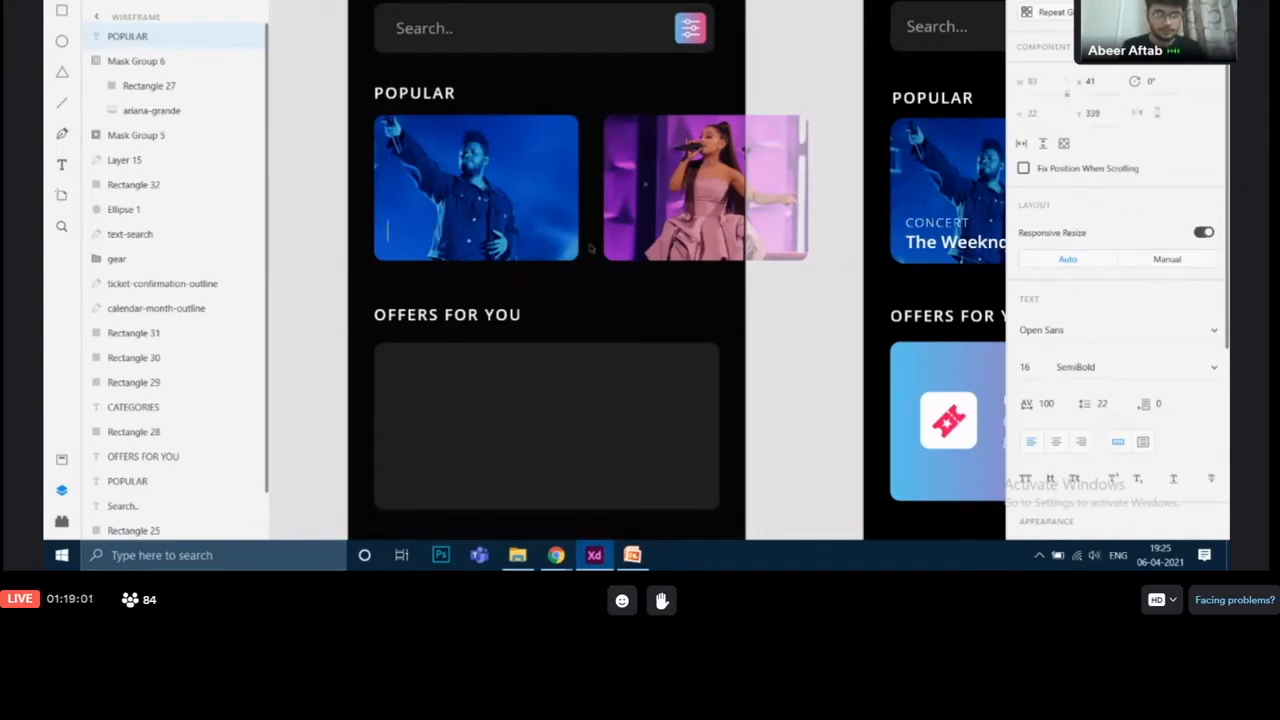
text(CONCE)
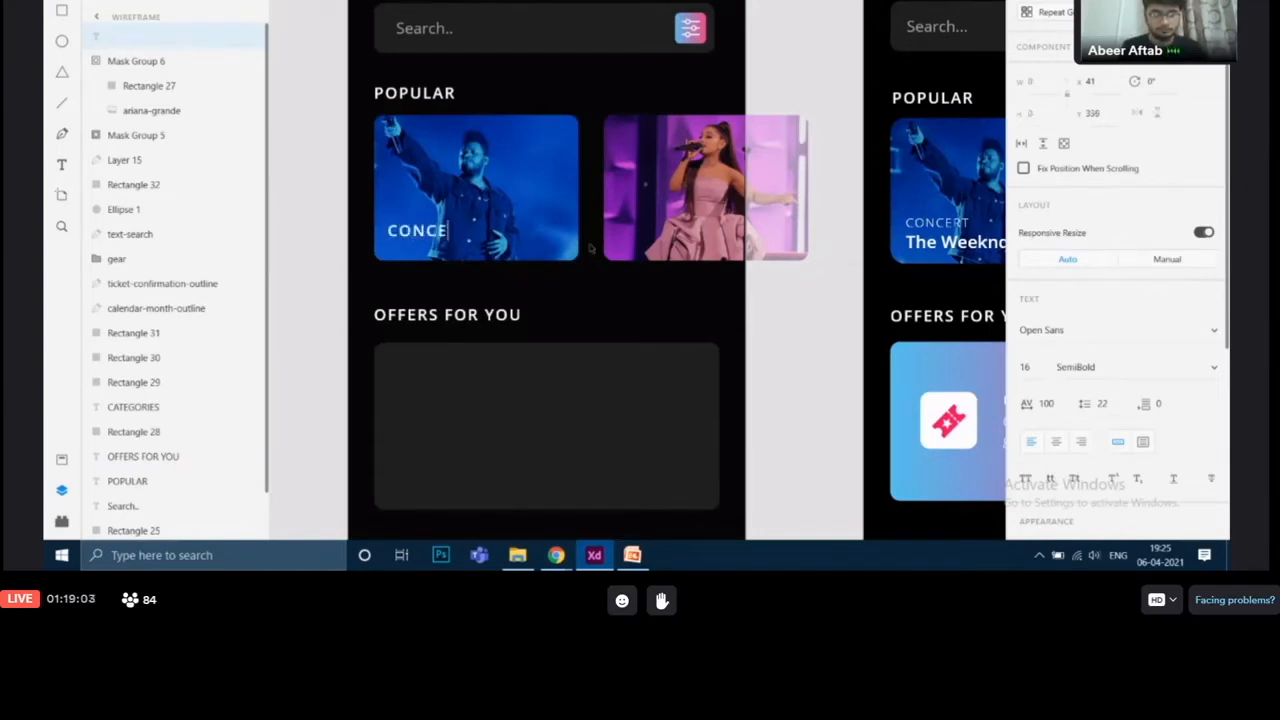
text(RT)
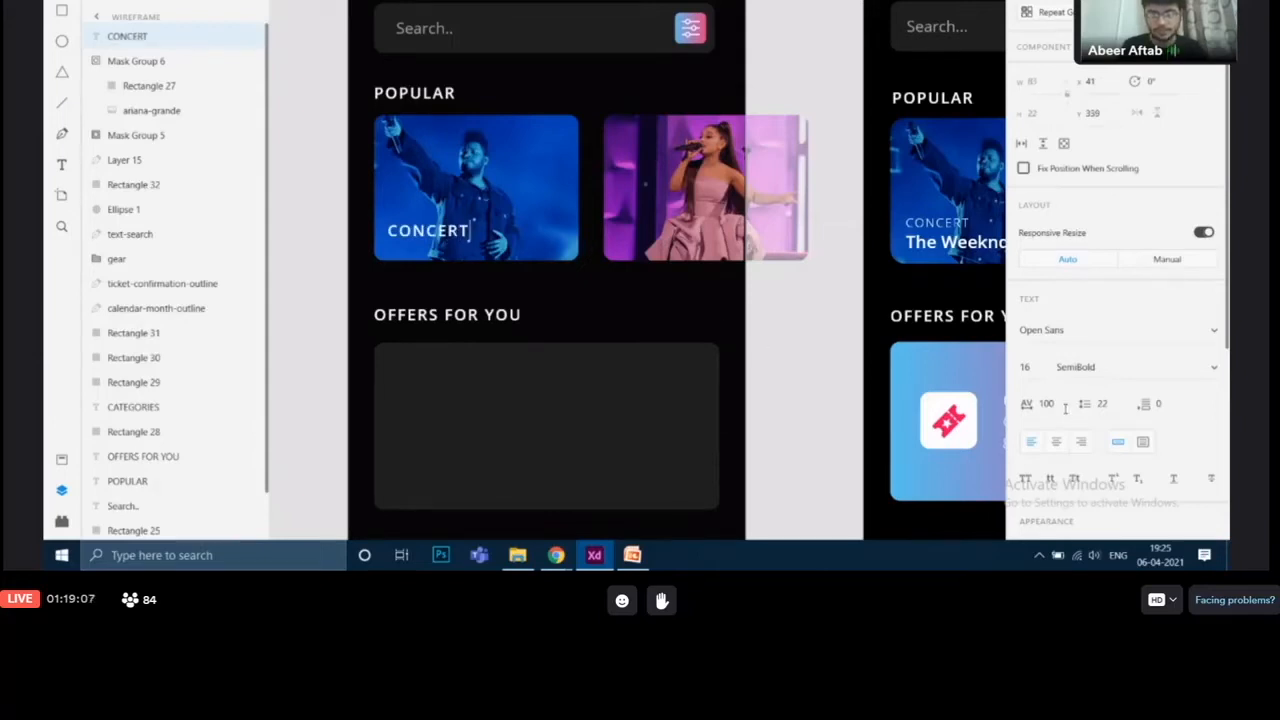
Step: Compare the CONCERT label's text settings with the reference card's CONCERT label
drag(1059, 408, 1040, 411)
click(1026, 367)
click(1077, 367)
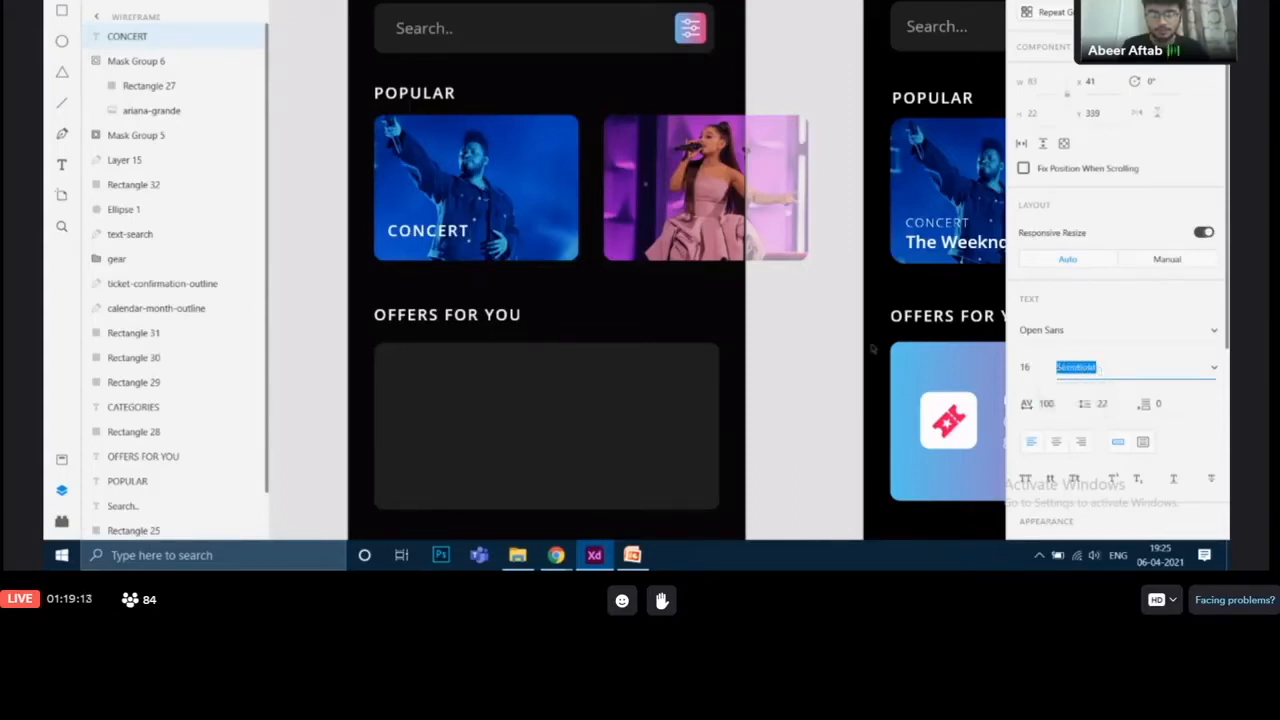
key(Escape)
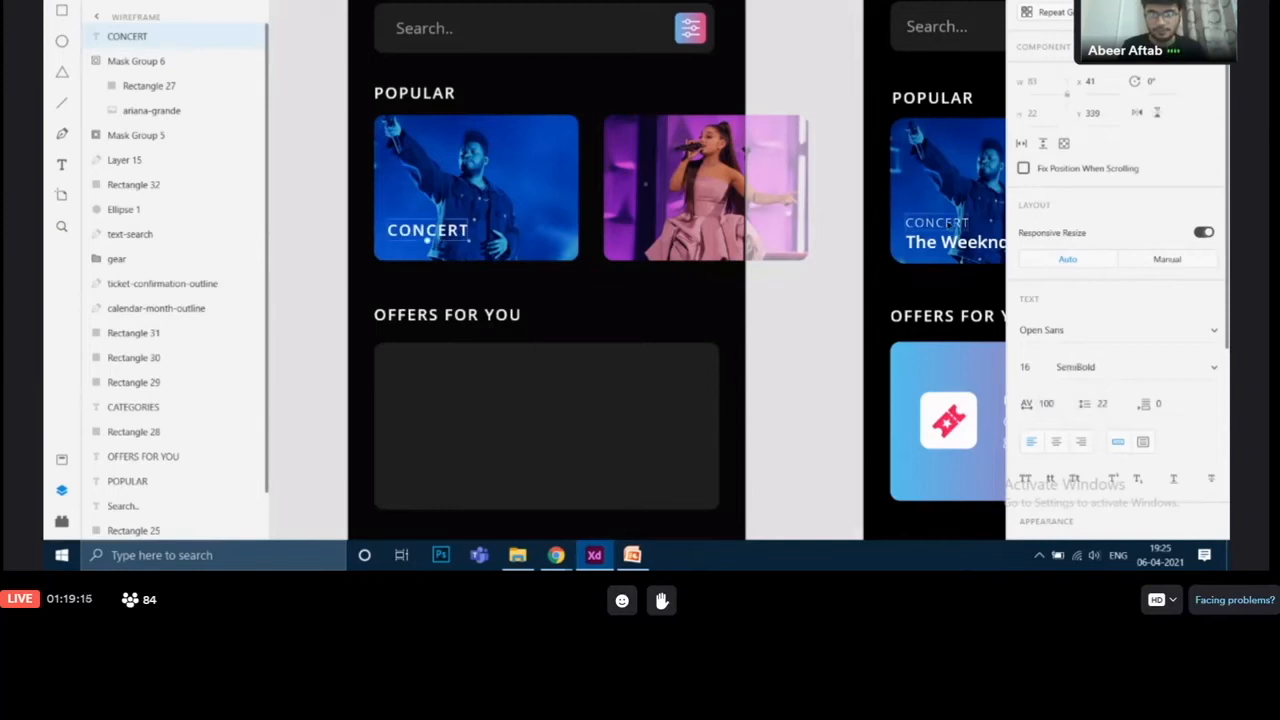
click(936, 226)
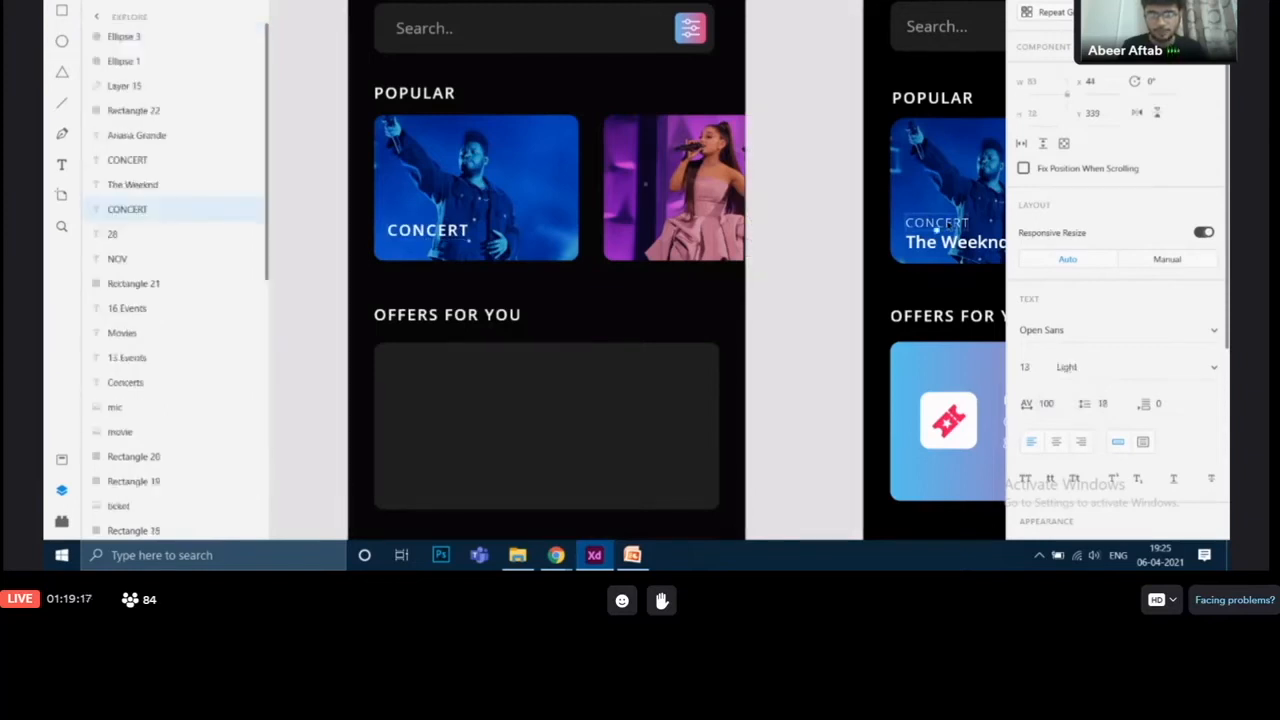
click(1025, 367)
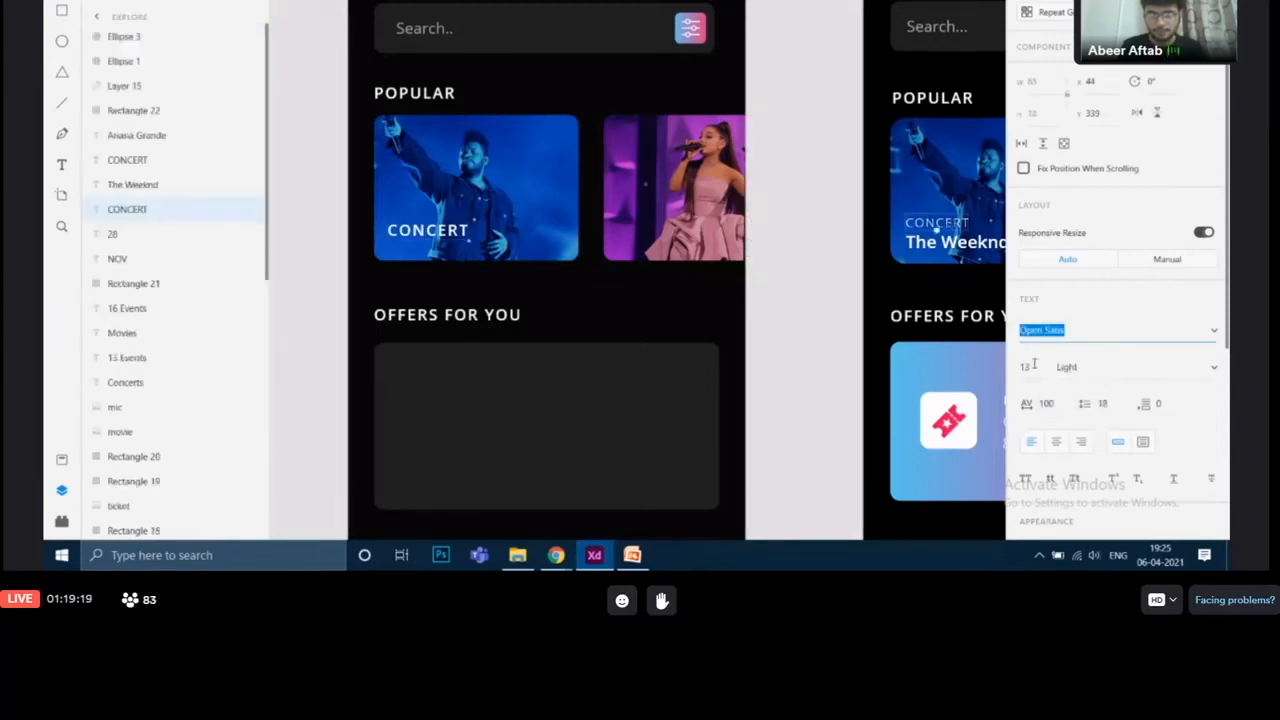
key(Tab)
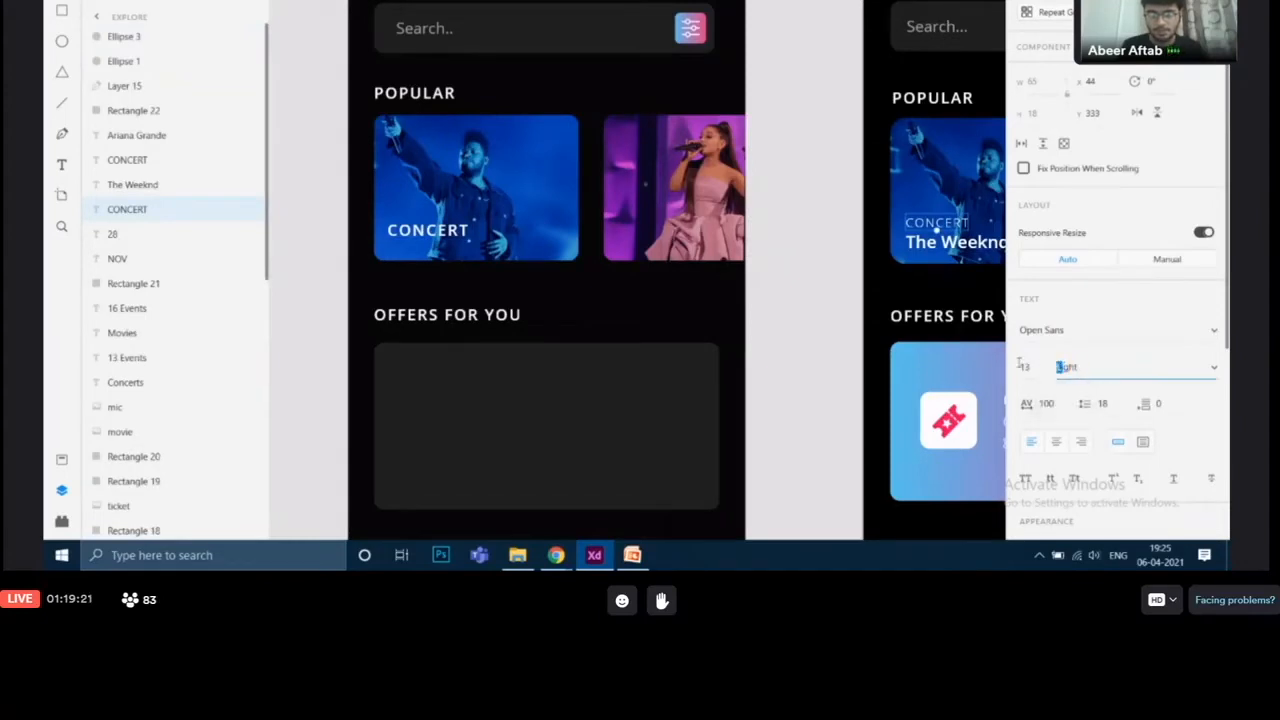
Step: Set the CONCERT label's font to size 13 with Light weight
click(459, 238)
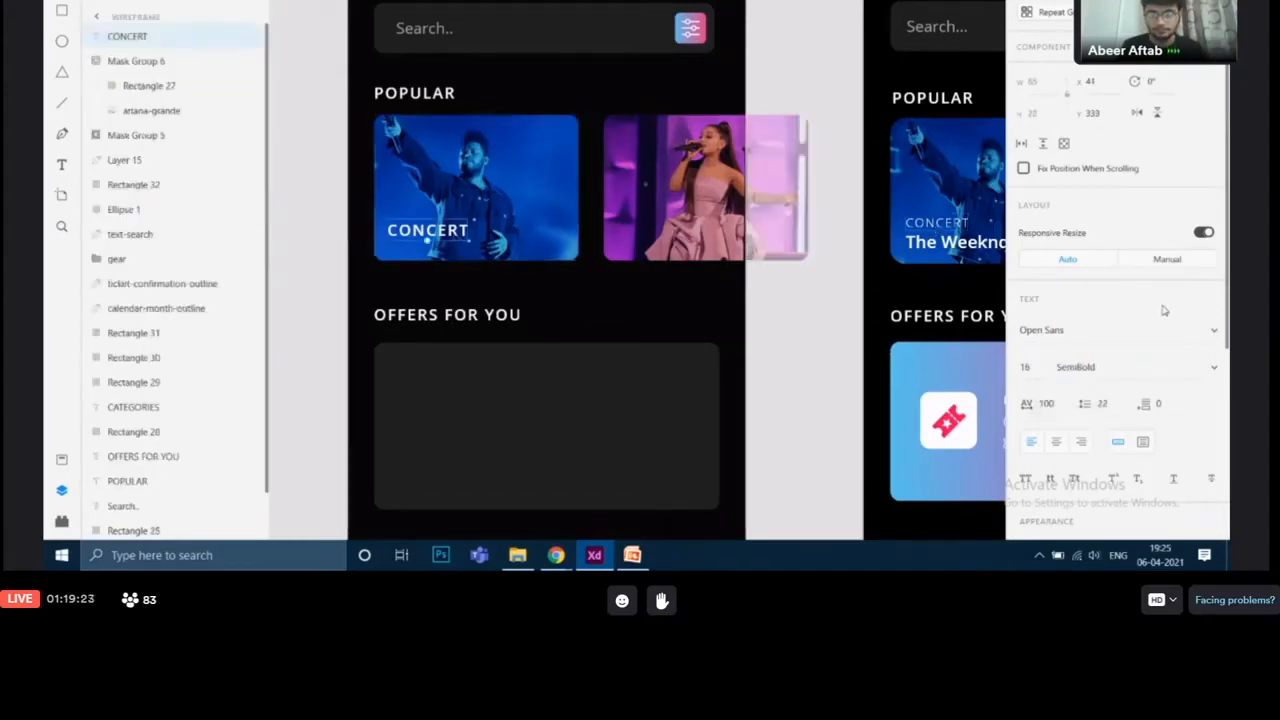
click(1034, 369)
key(BackSpace)
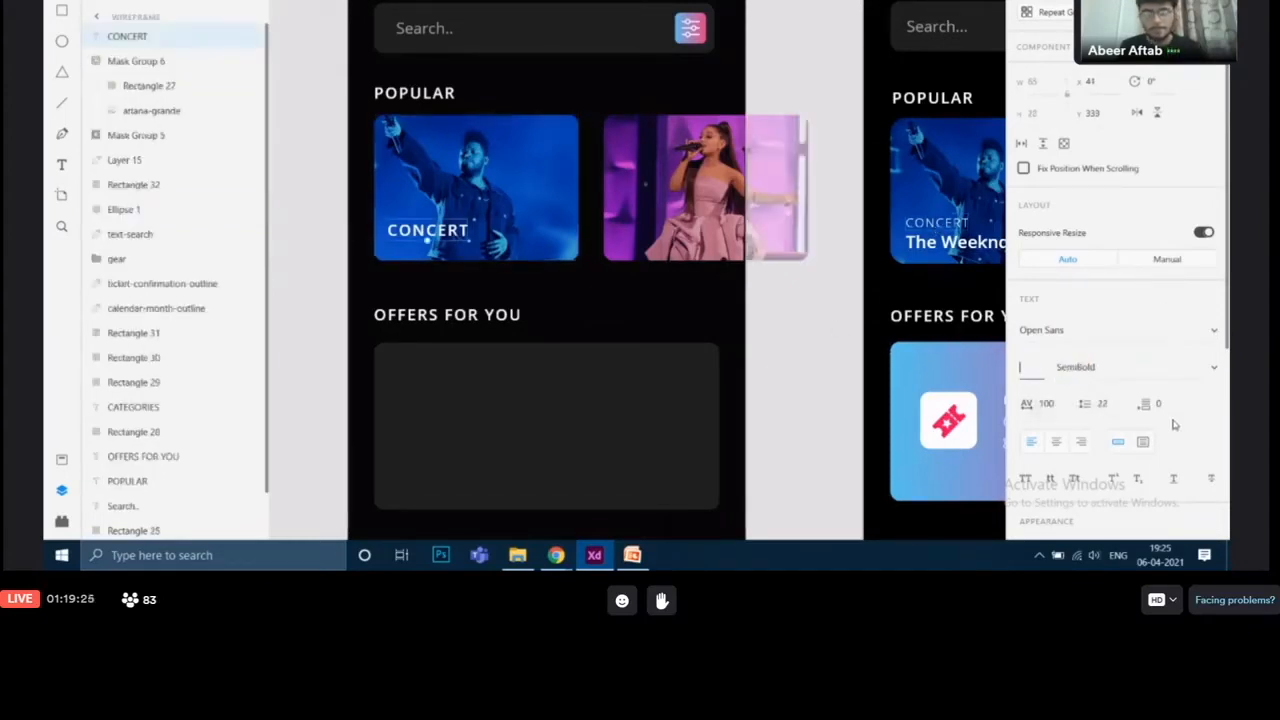
click(1187, 376)
key(BackSpace)
text(Light)
key(Return)
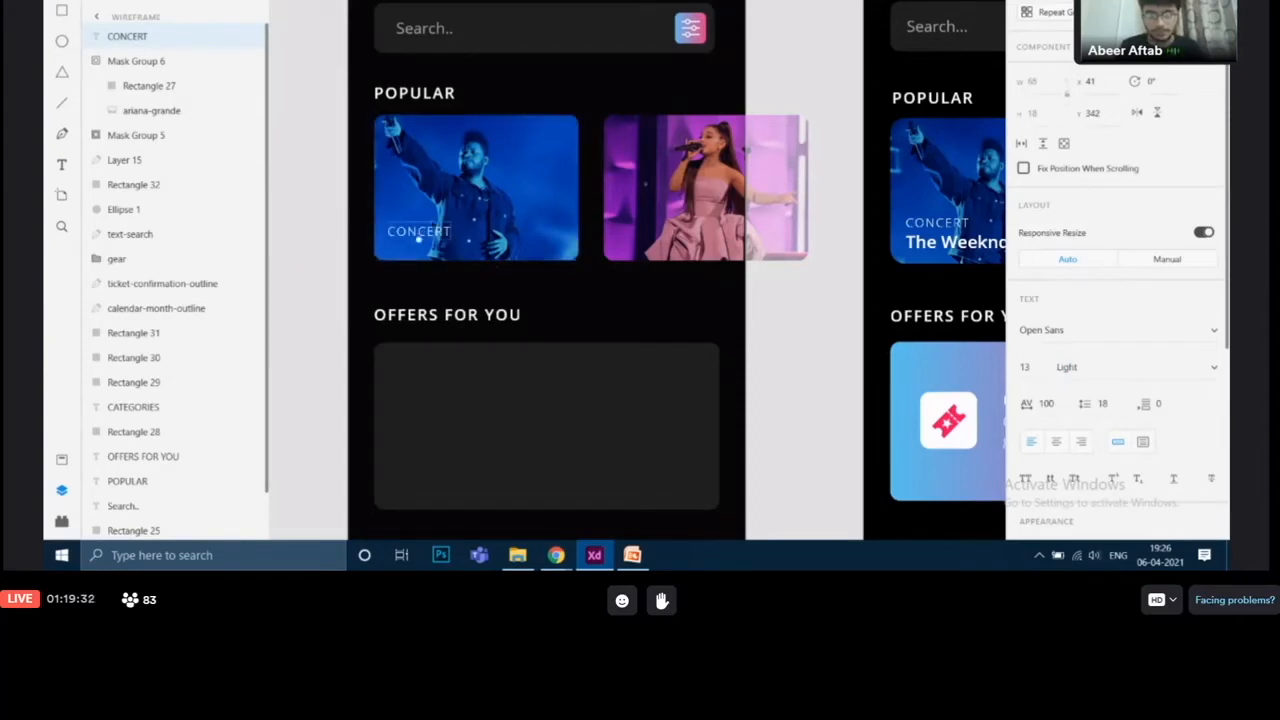
Step: Nudge the CONCERT label slightly upward on the Weeknd card to match the reference
drag(428, 230, 434, 223)
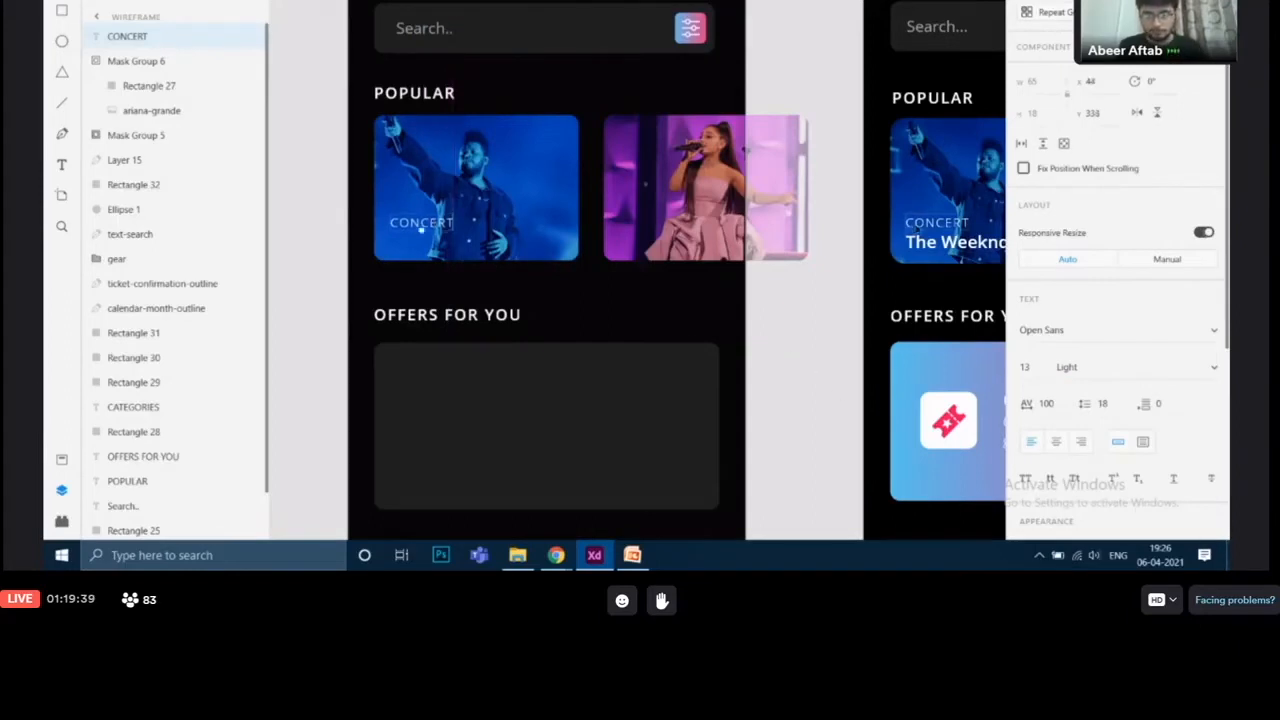
click(936, 228)
click(452, 221)
drag(822, 338, 704, 339)
click(853, 247)
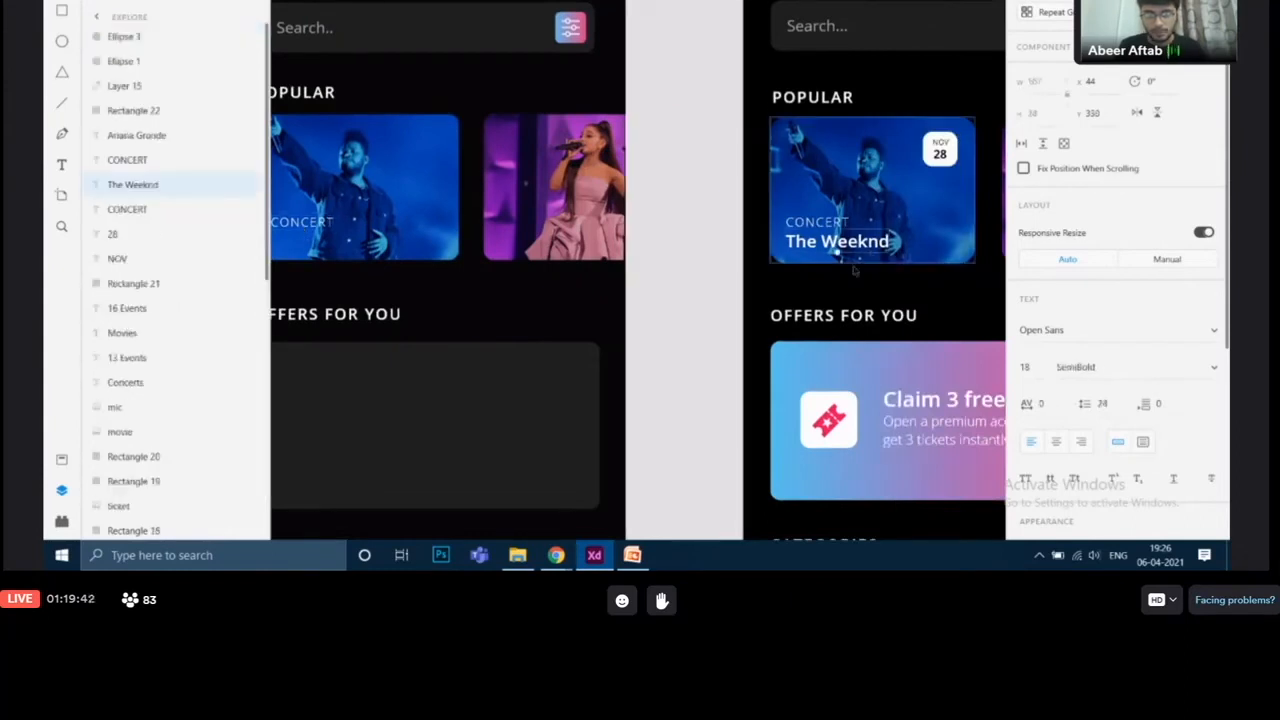
drag(767, 315, 885, 342)
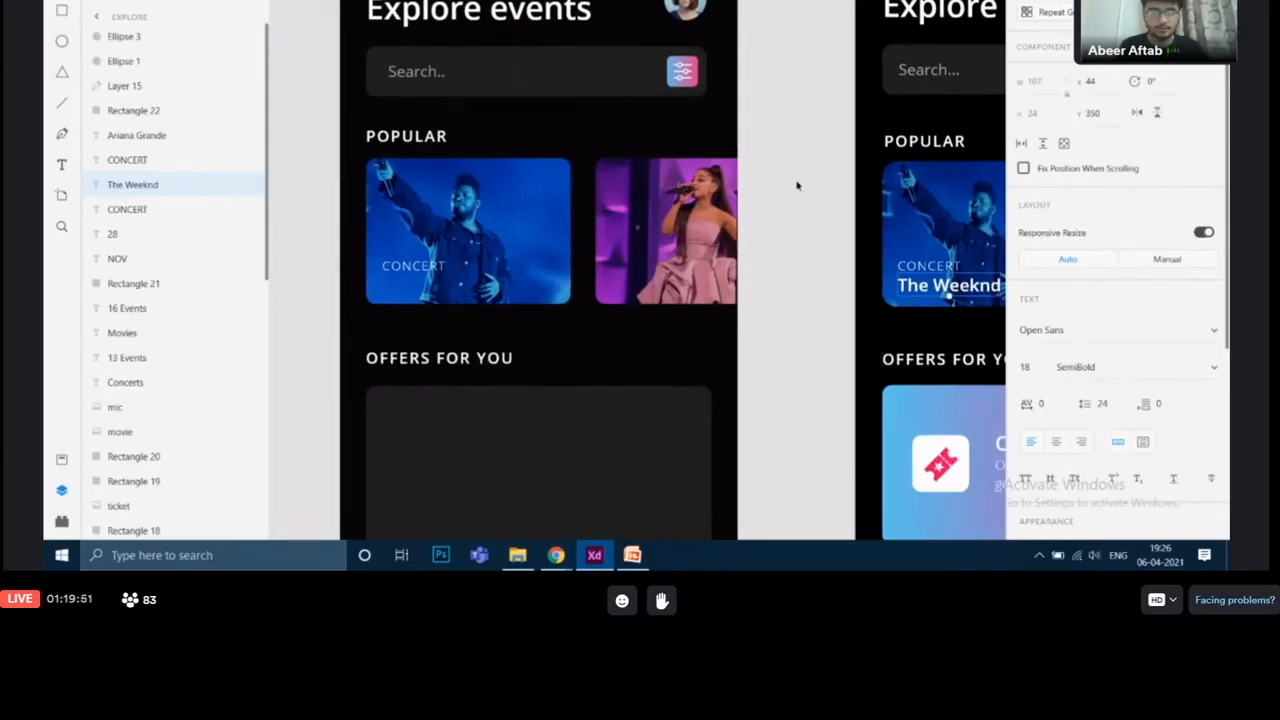
Step: Paste a copy of the Explore events heading onto the Weeknd card and change its text to The Weeknd
click(479, 12)
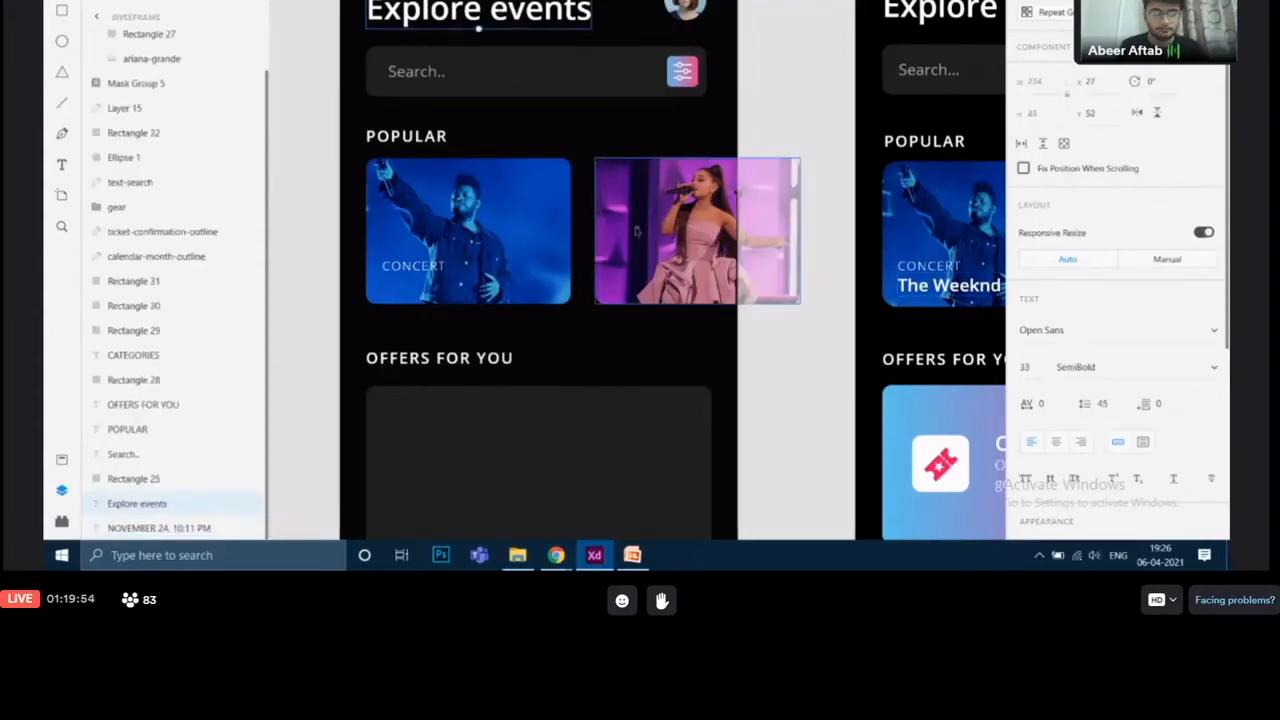
key(ctrl+v)
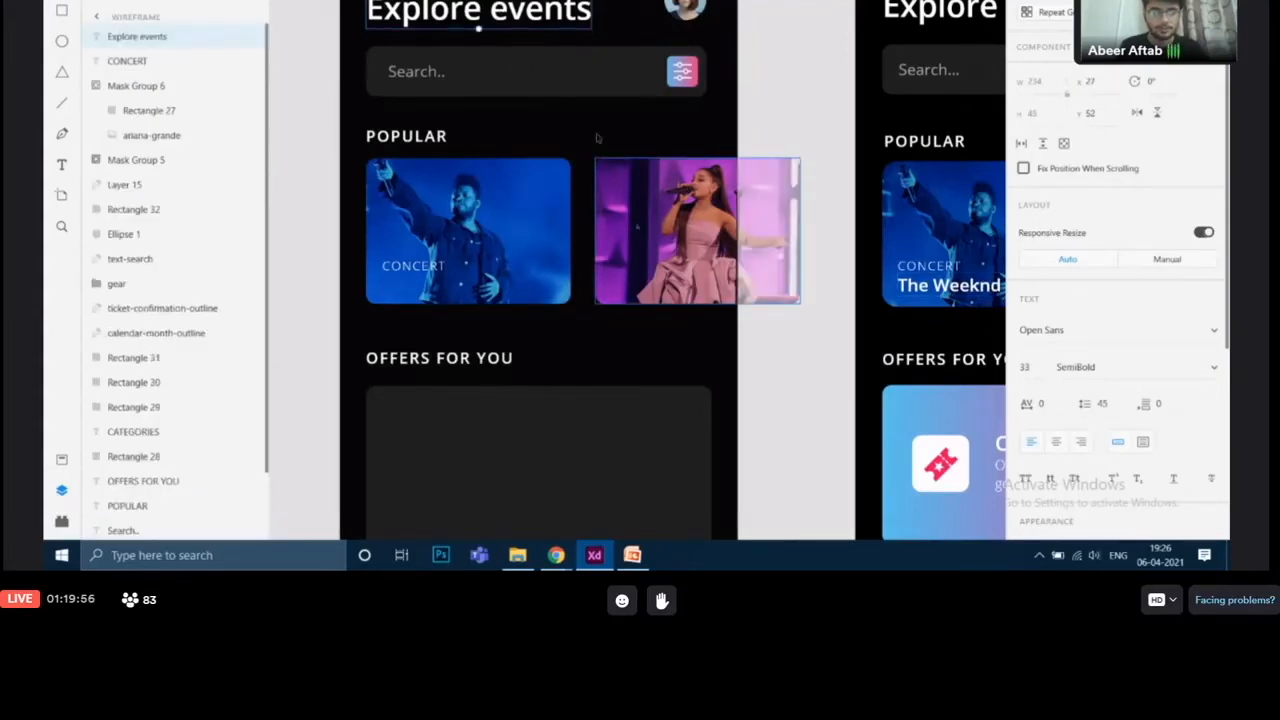
drag(540, 12, 566, 317)
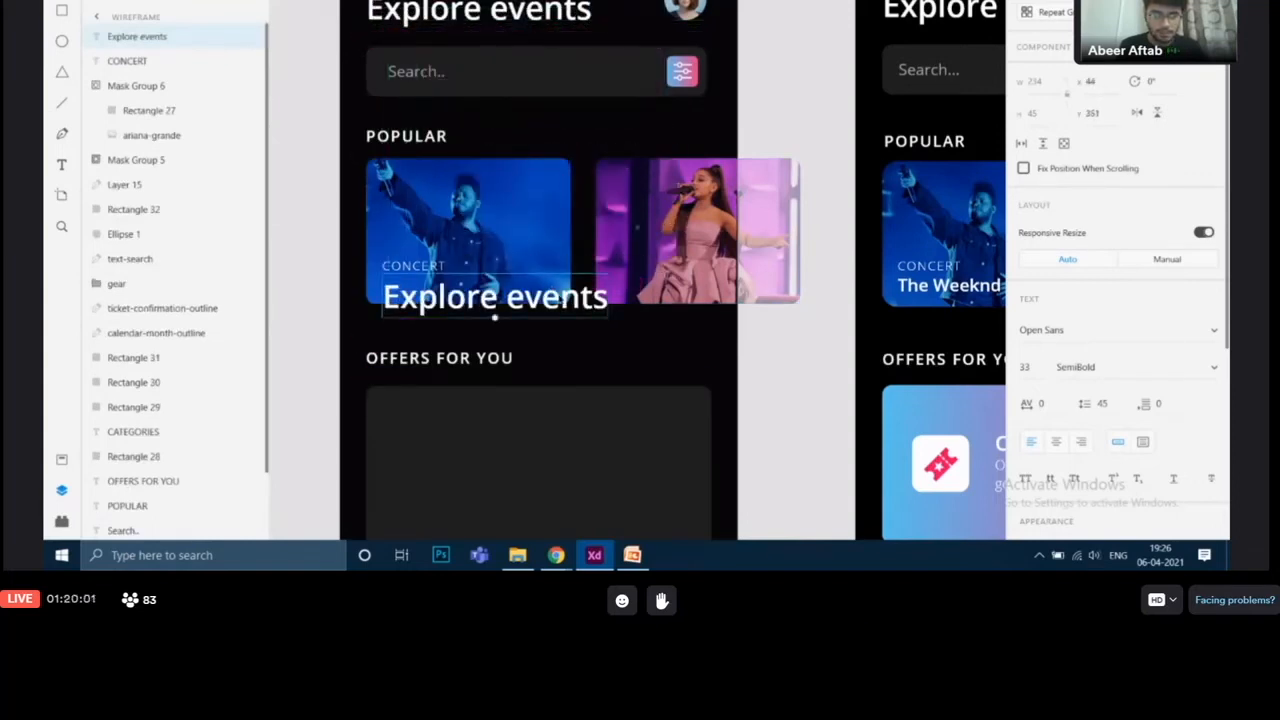
key(Return)
key(BackSpace)
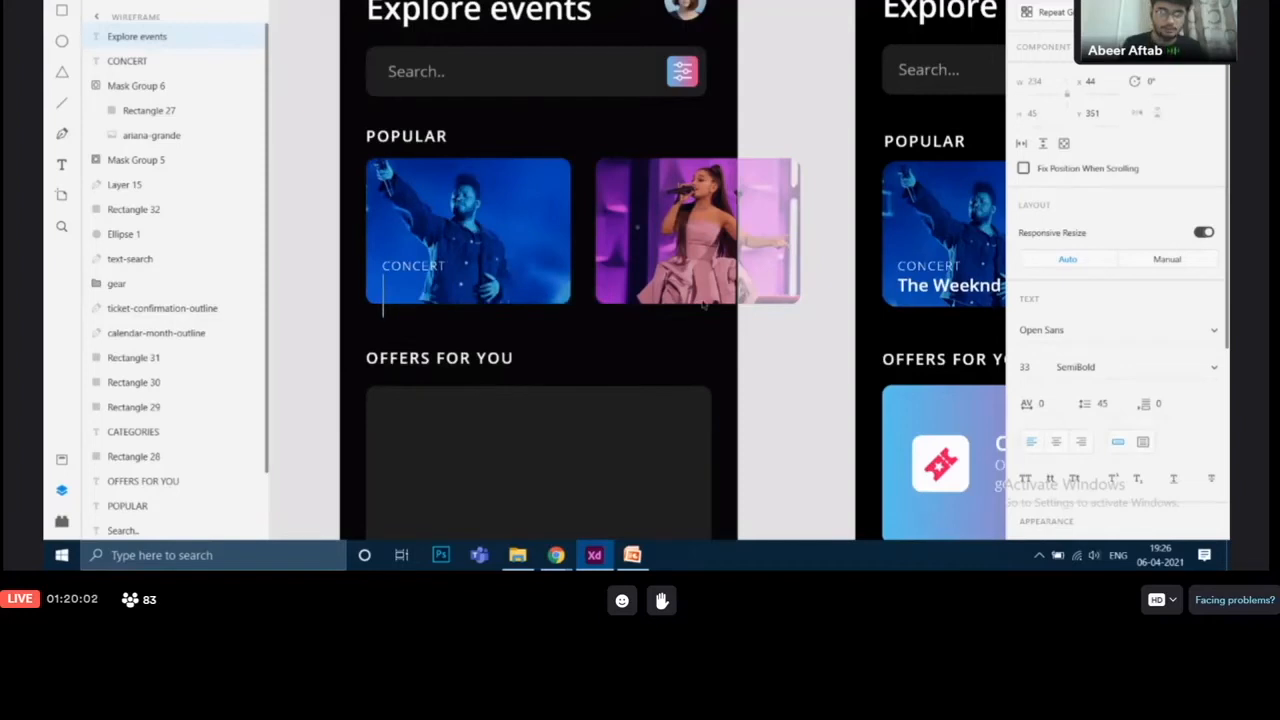
text(tHE)
key(BackSpace)
key(BackSpace)
key(BackSpace)
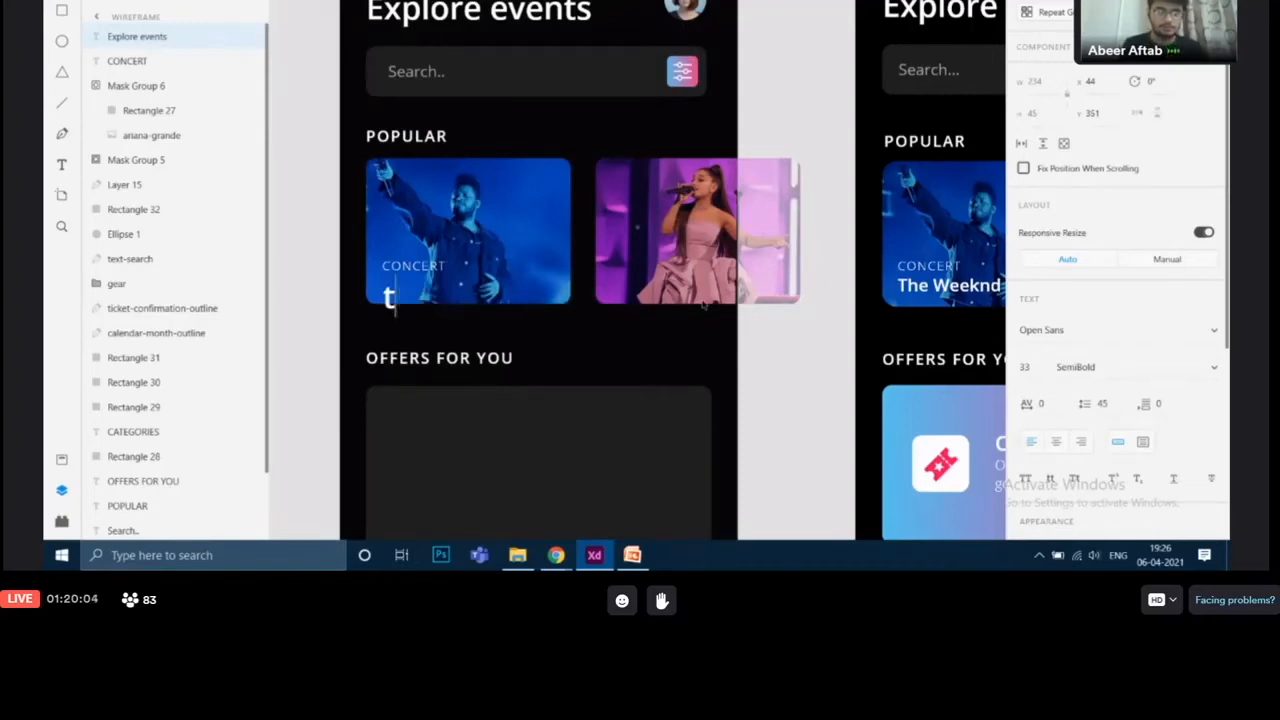
text(T)
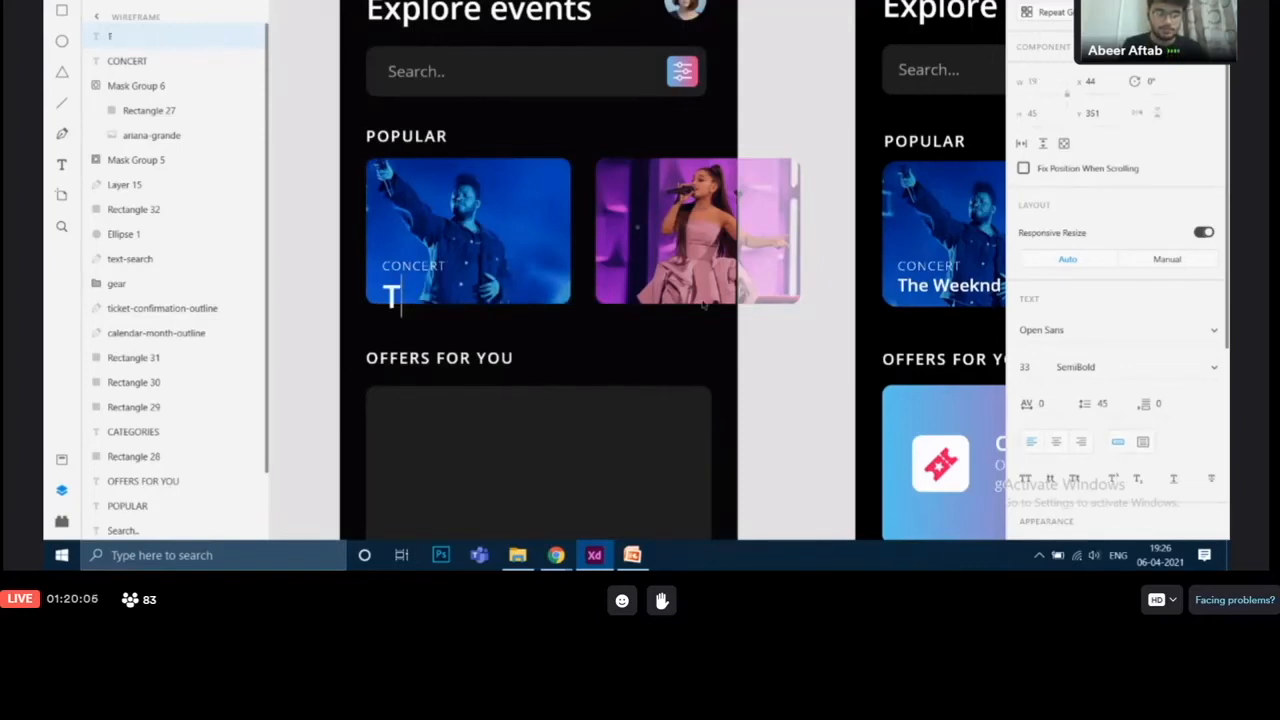
text(he Weeknd)
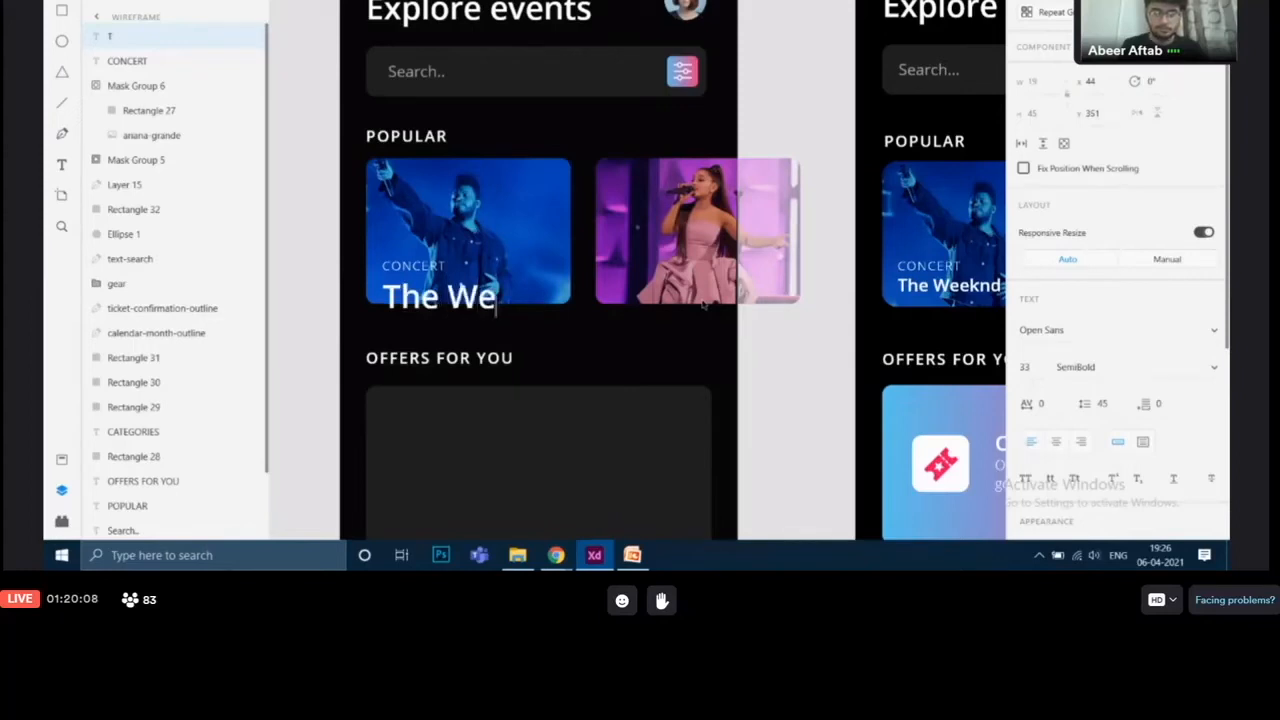
key(Escape)
Step: Check the reference artist label's text settings and set the new The Weeknd label's font size to 18
click(948, 286)
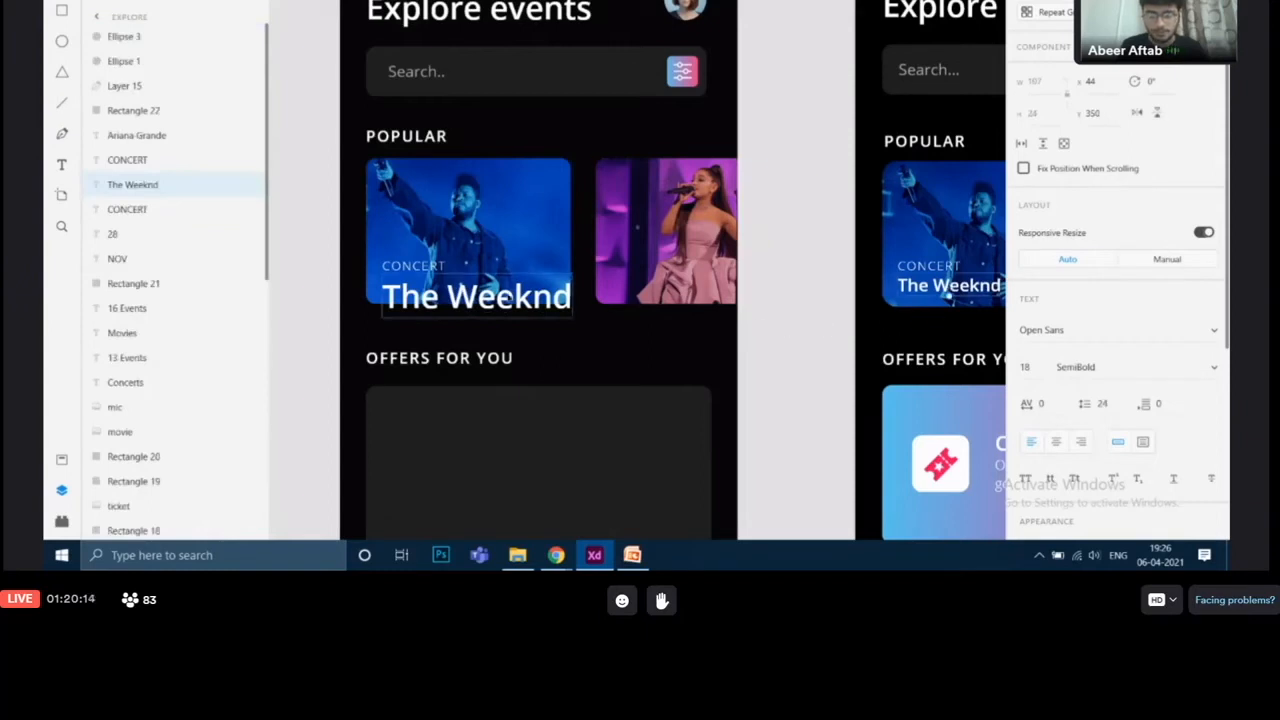
click(507, 298)
double_click(1027, 368)
key(BackSpace)
text(18)
key(Return)
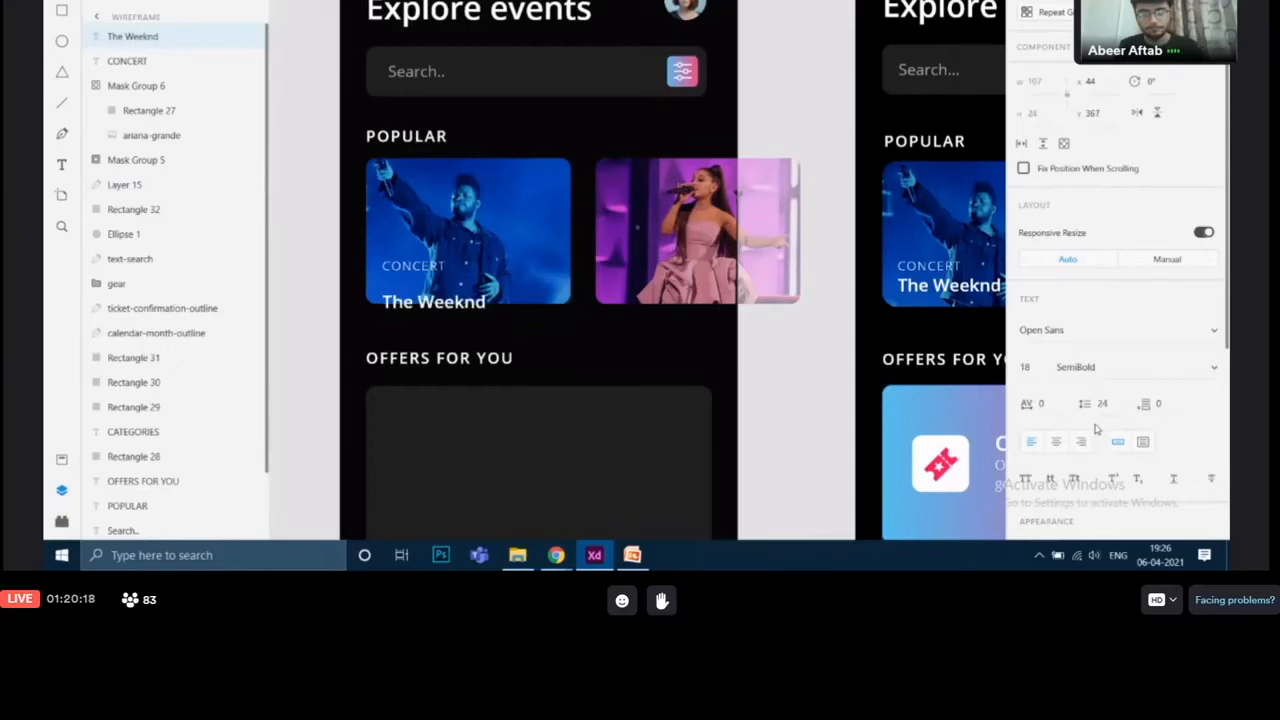
Step: Move The Weeknd label up so it sits just below the CONCERT label
drag(475, 312, 475, 297)
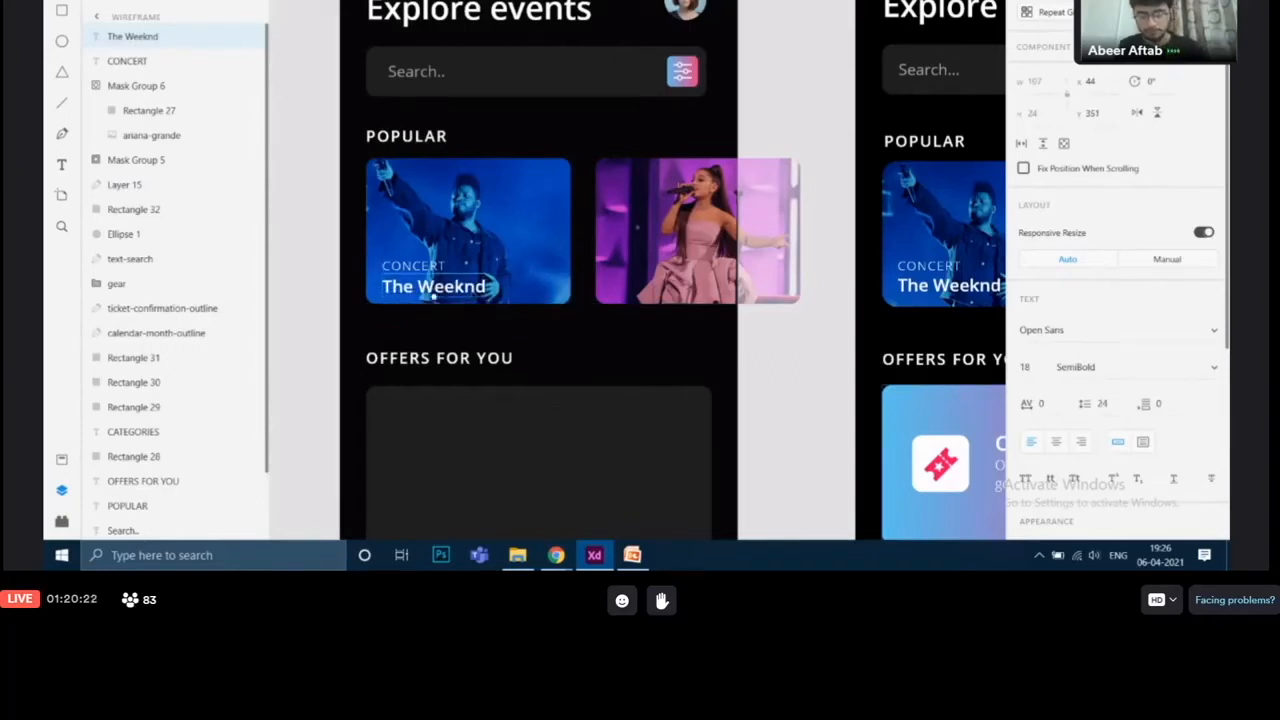
key(Up)
key(Up)
click(810, 382)
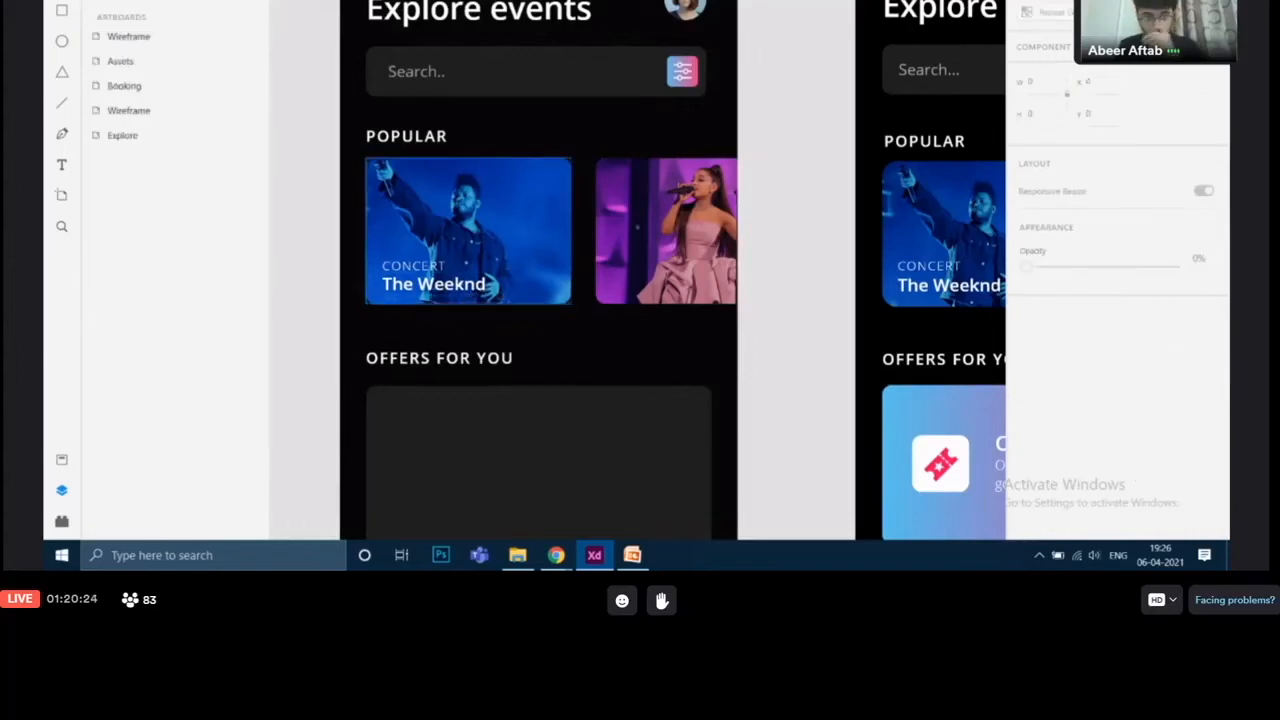
Step: Select the CONCERT and The Weeknd labels together and nudge them slightly left on the card
click(412, 268)
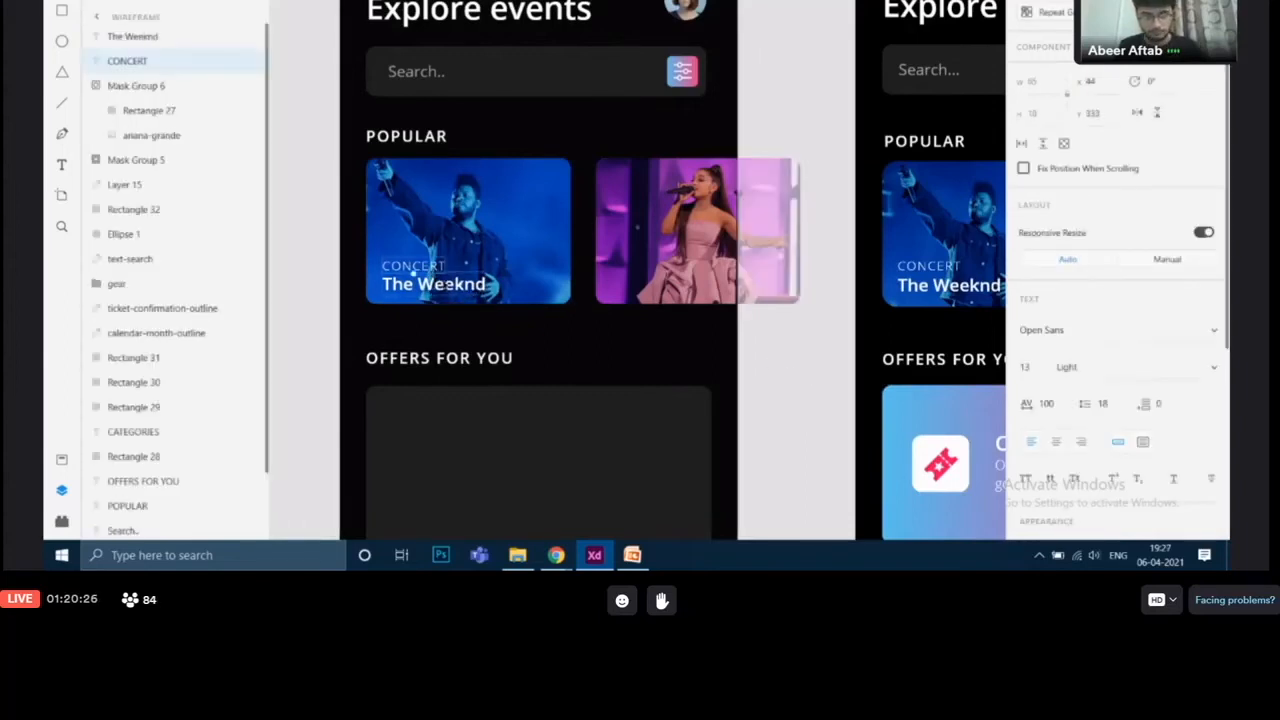
shift+click(447, 283)
key(Up)
key(Up)
key(Up)
key(Up)
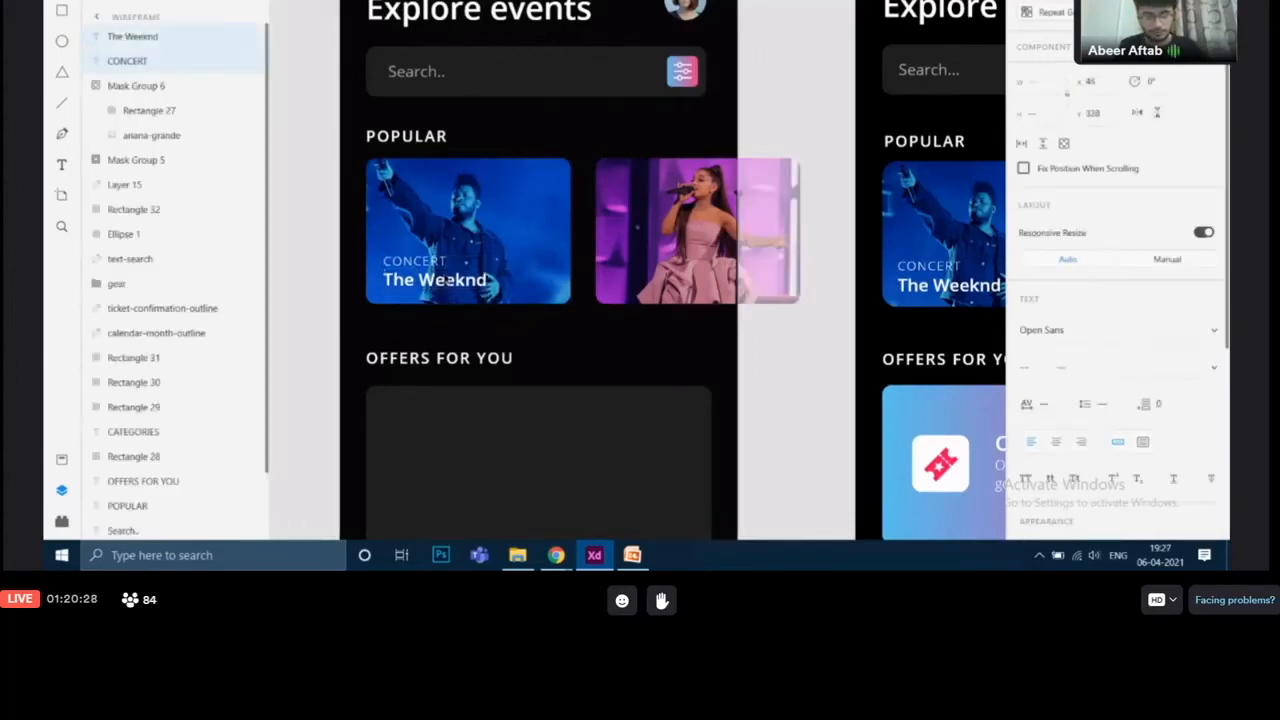
key(Down)
key(Down)
key(Down)
key(Left)
key(Left)
key(Left)
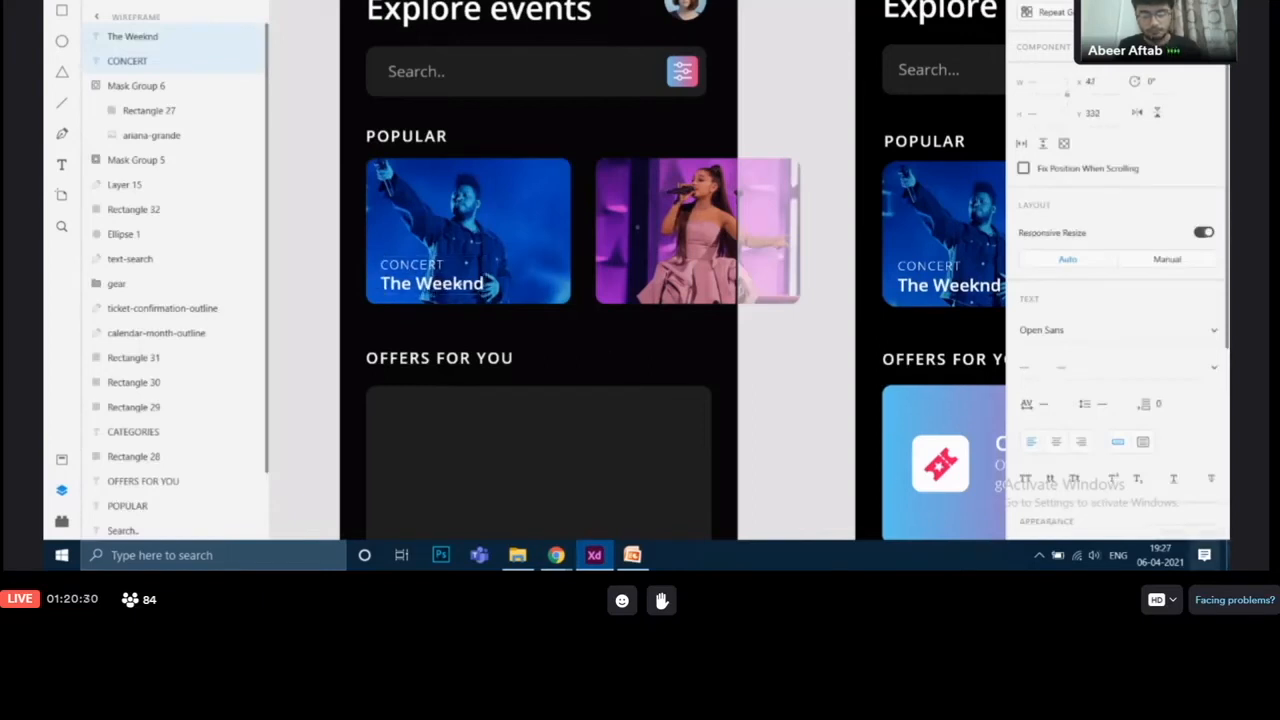
Step: Duplicate the CONCERT and The Weeknd labels and place the copies on the Ariana Grande card at the same height
click(793, 370)
drag(791, 372, 724, 382)
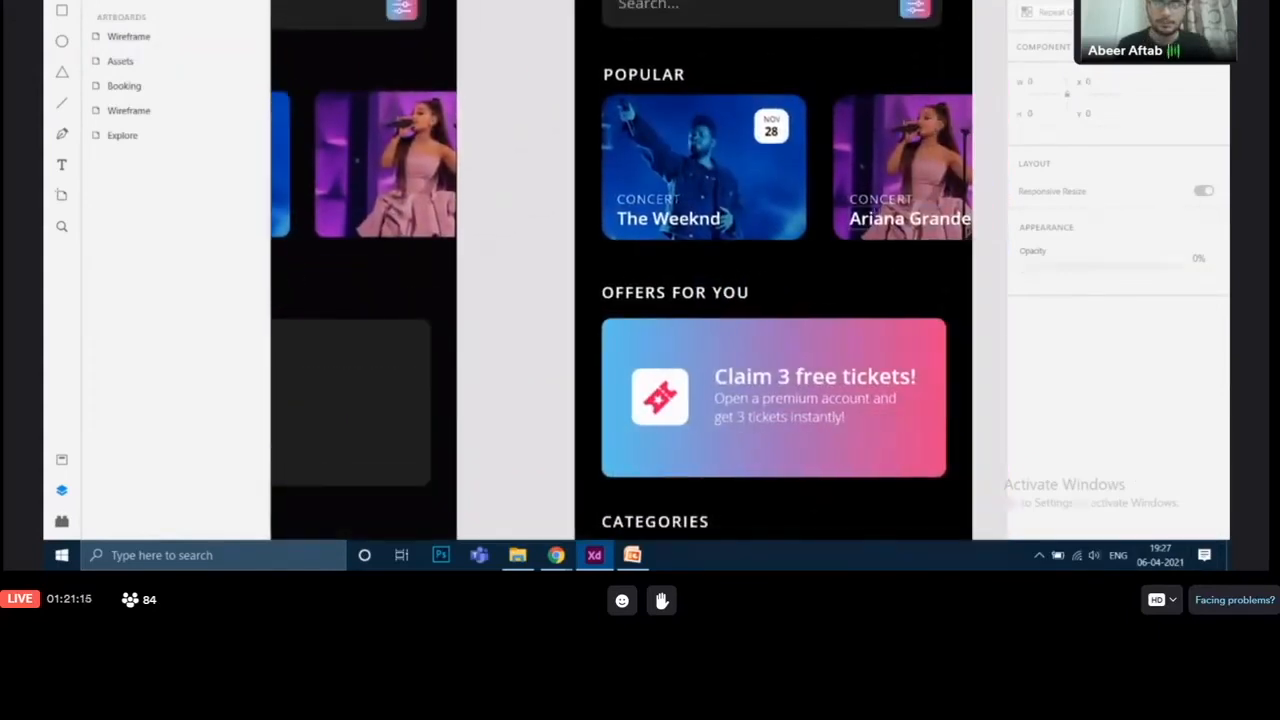
drag(482, 321, 809, 326)
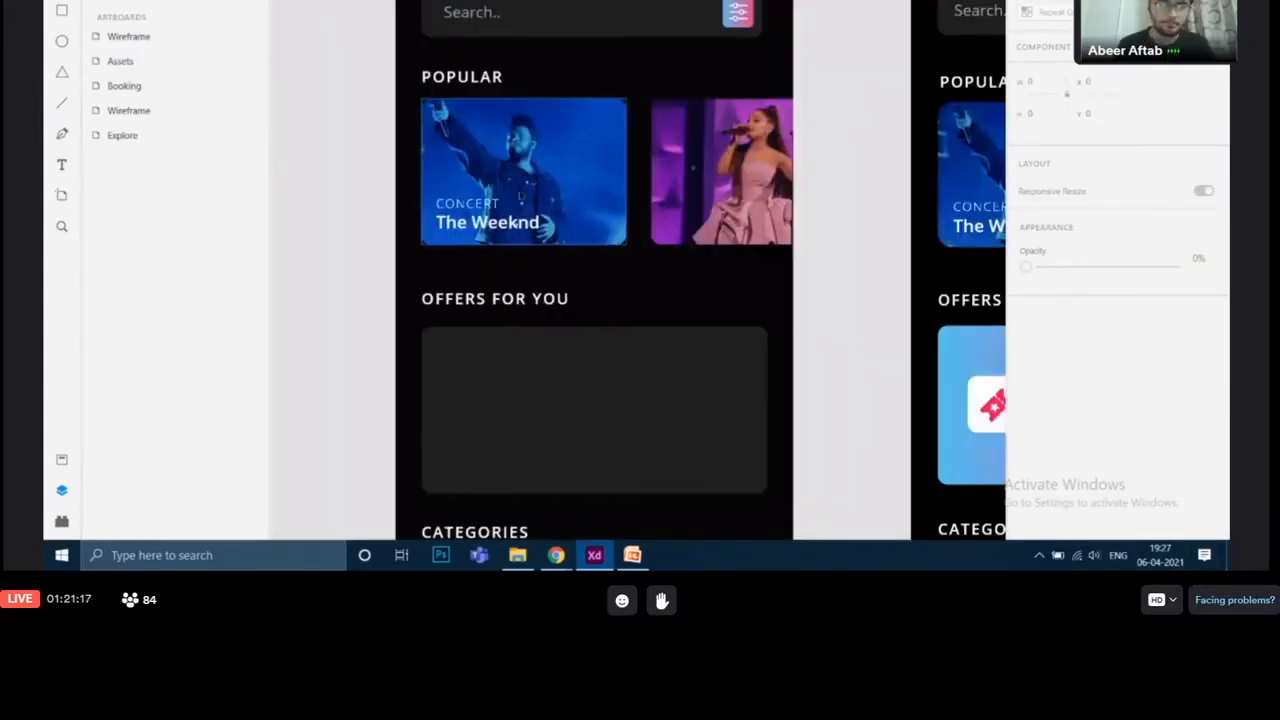
click(499, 206)
shift+click(510, 222)
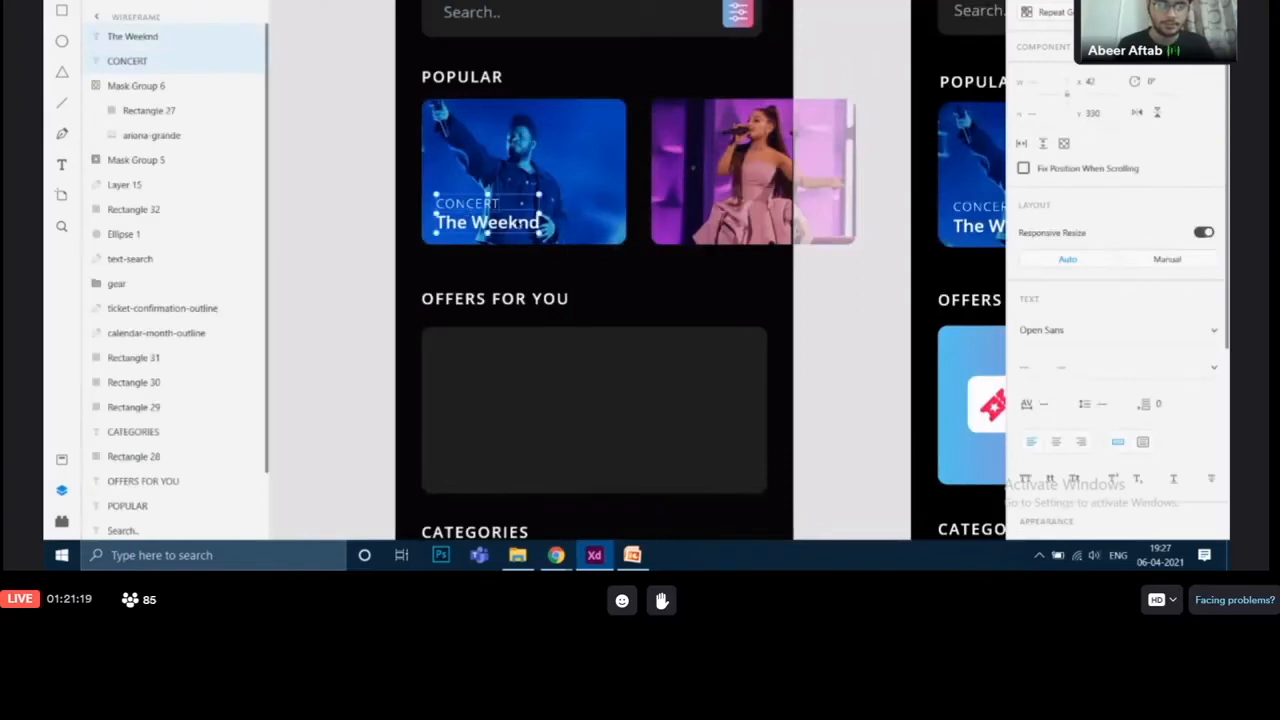
click(829, 280)
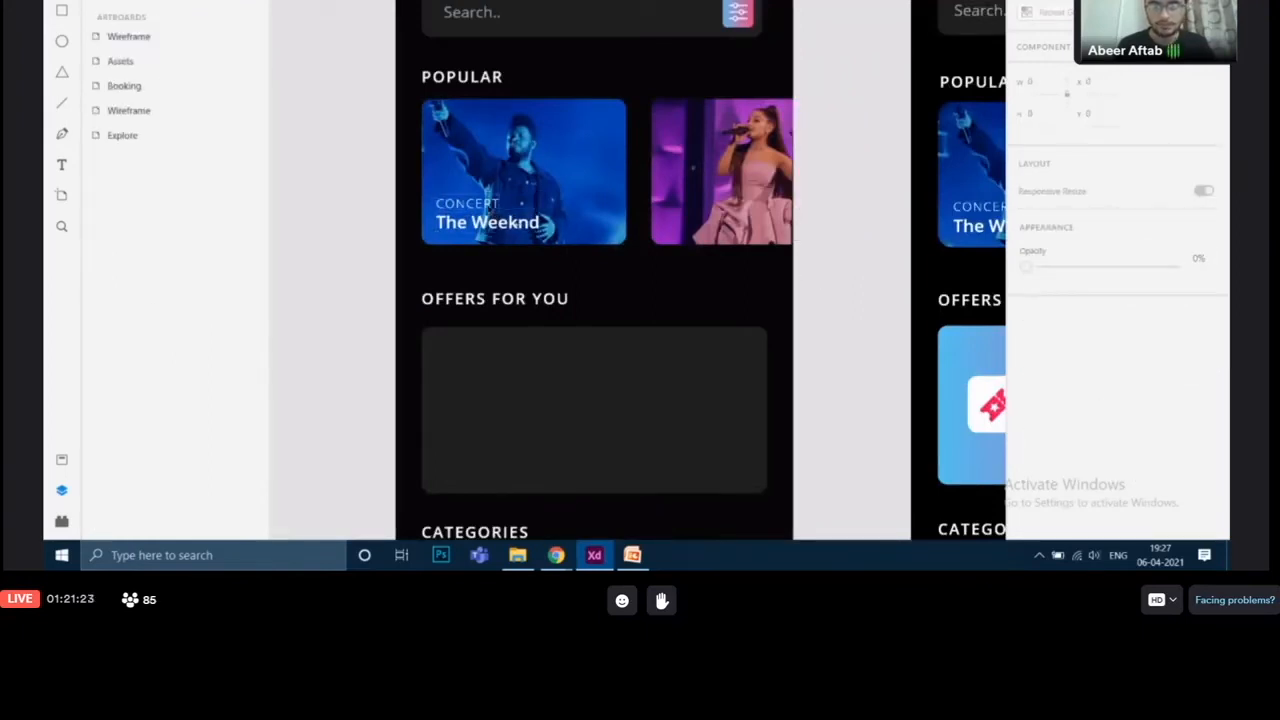
click(467, 207)
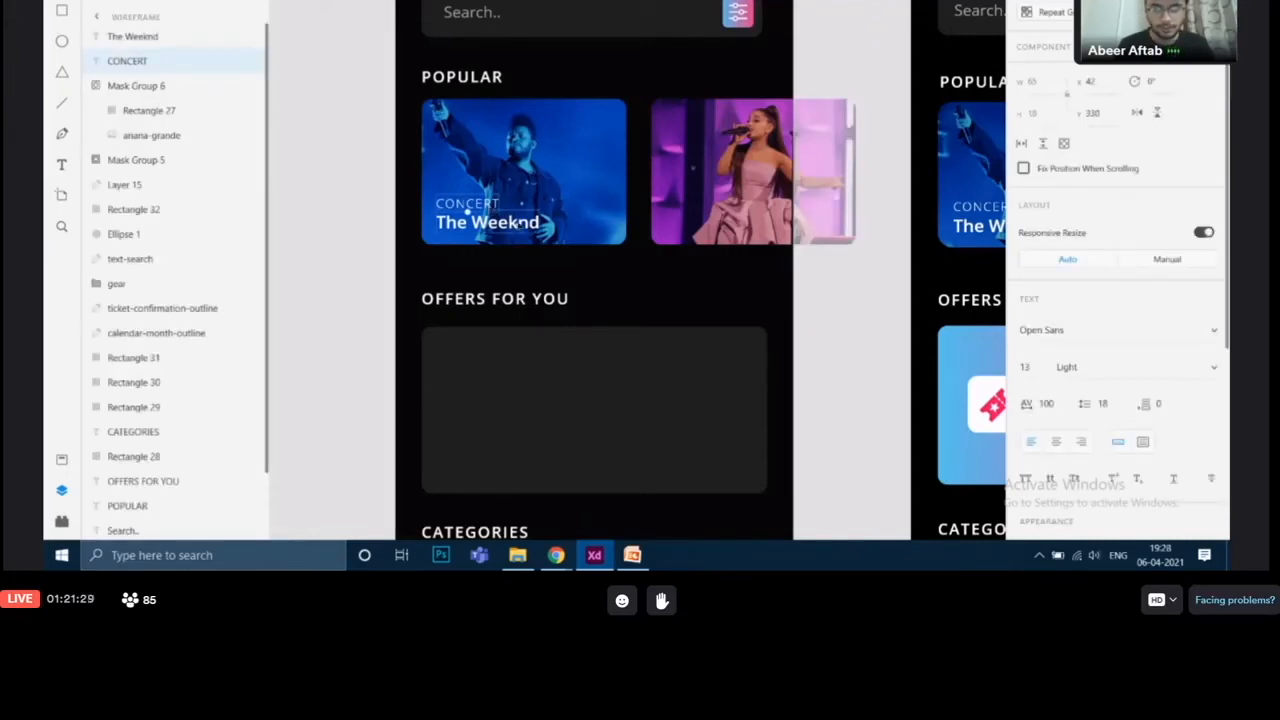
shift+click(527, 223)
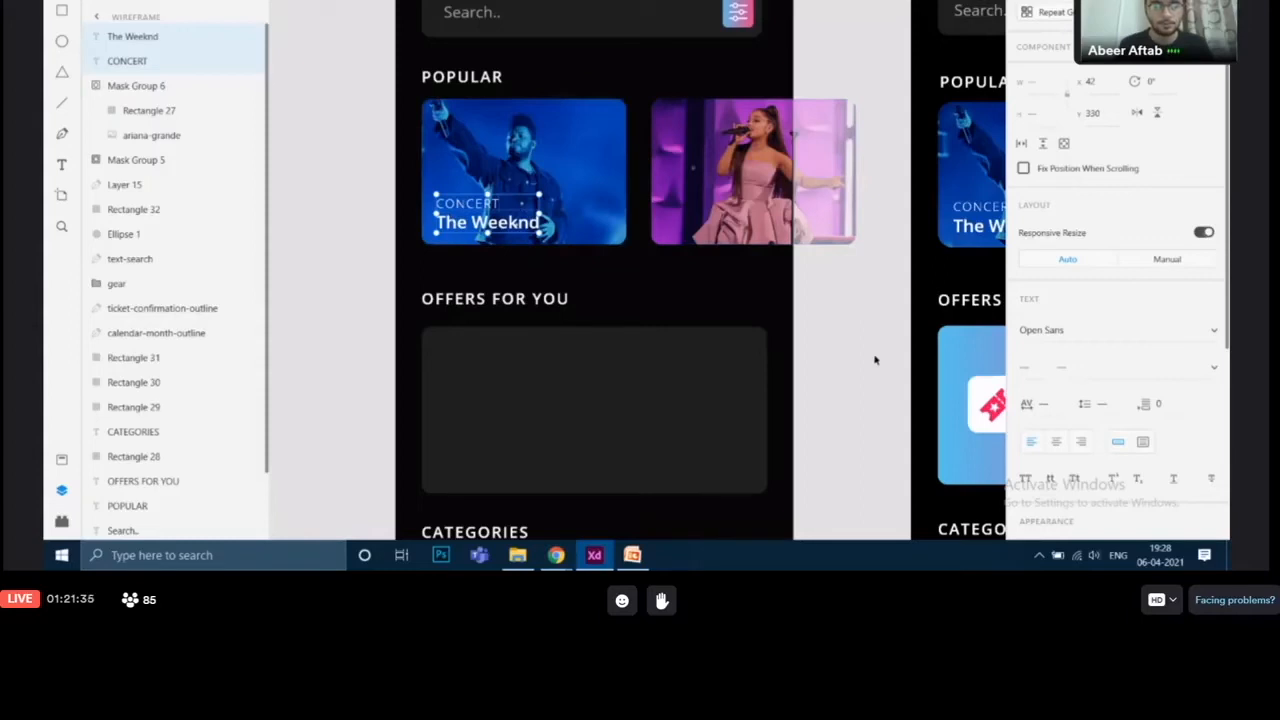
key(ctrl+d)
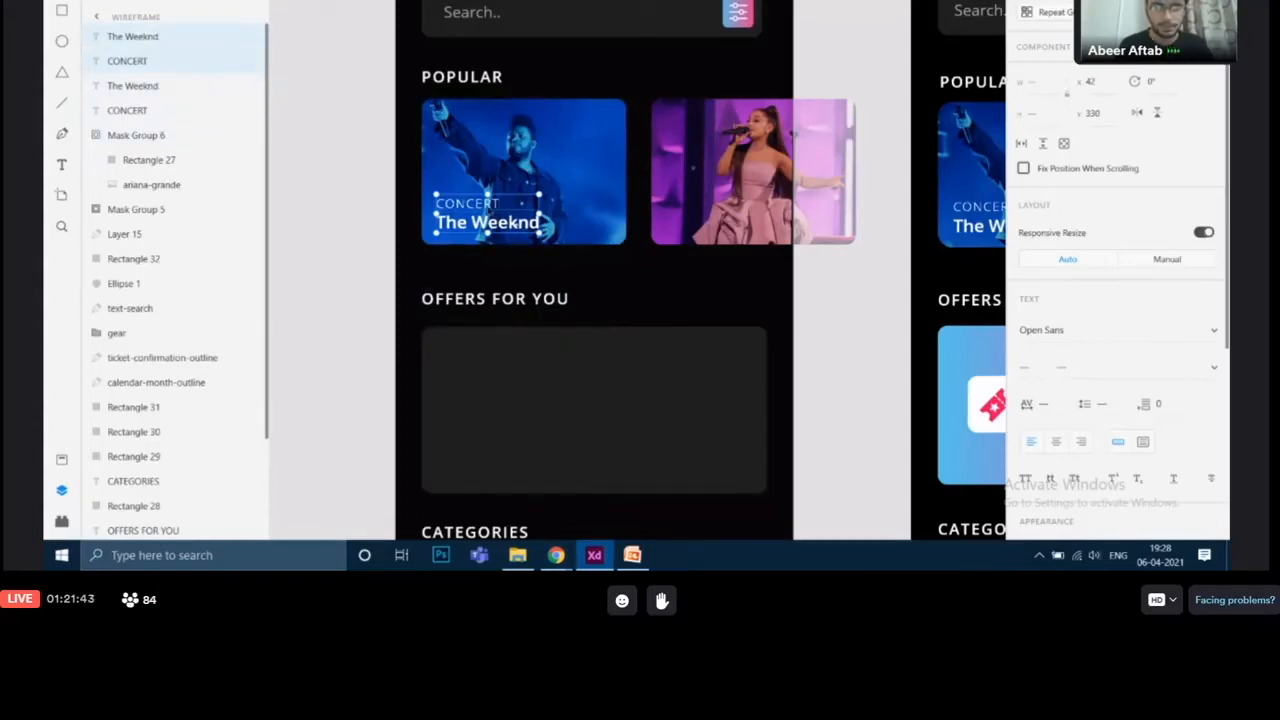
drag(490, 222, 718, 220)
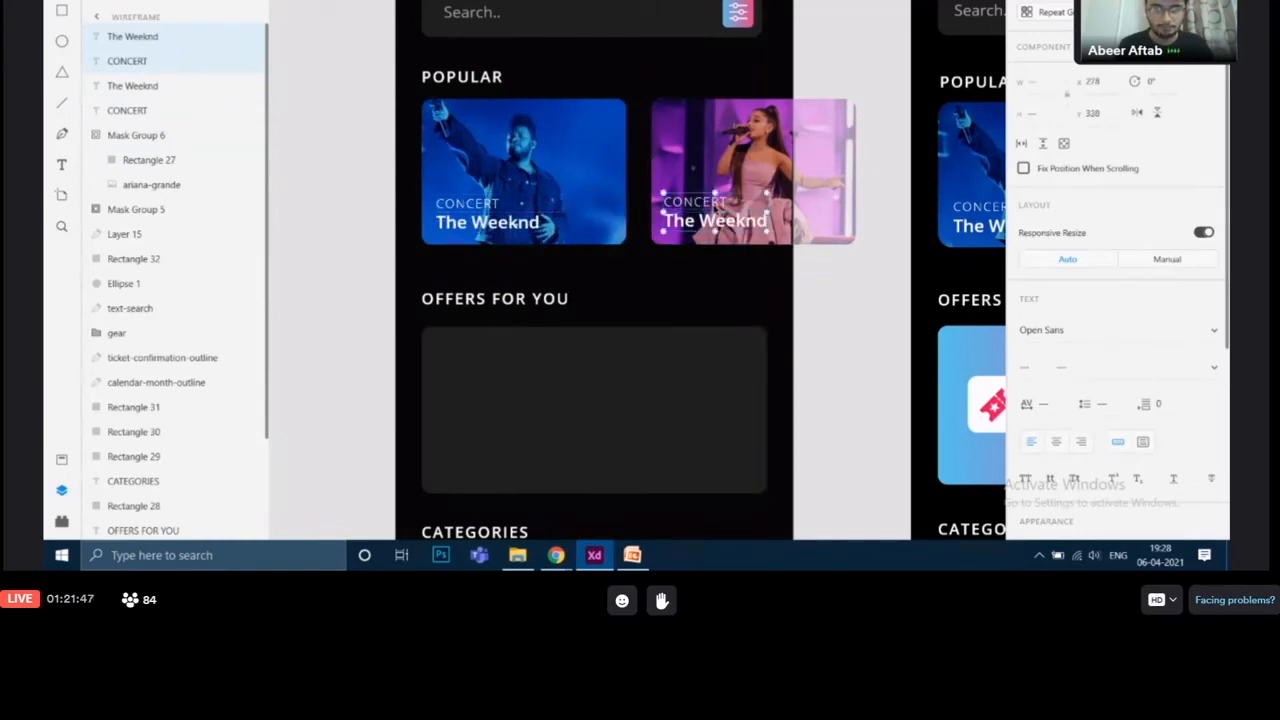
key(Down)
key(Right)
key(Right)
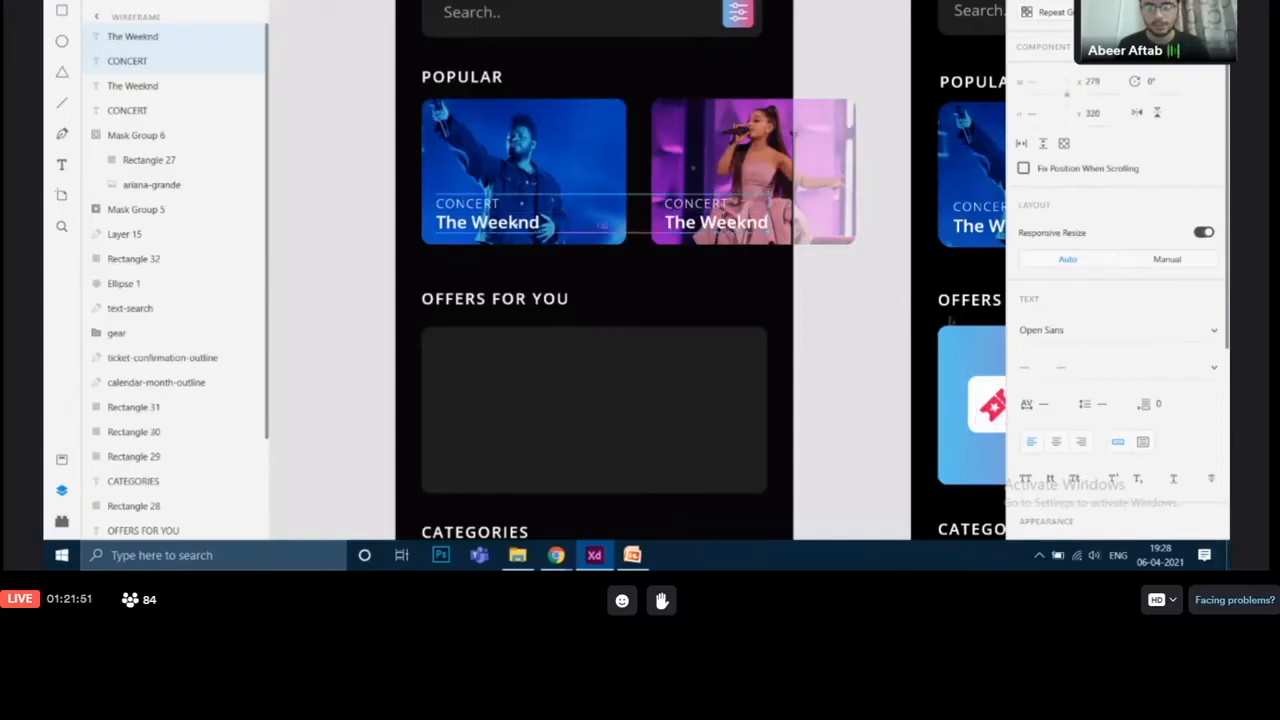
Step: Change the copied artist label's text to Ariana Grande
double_click(729, 229)
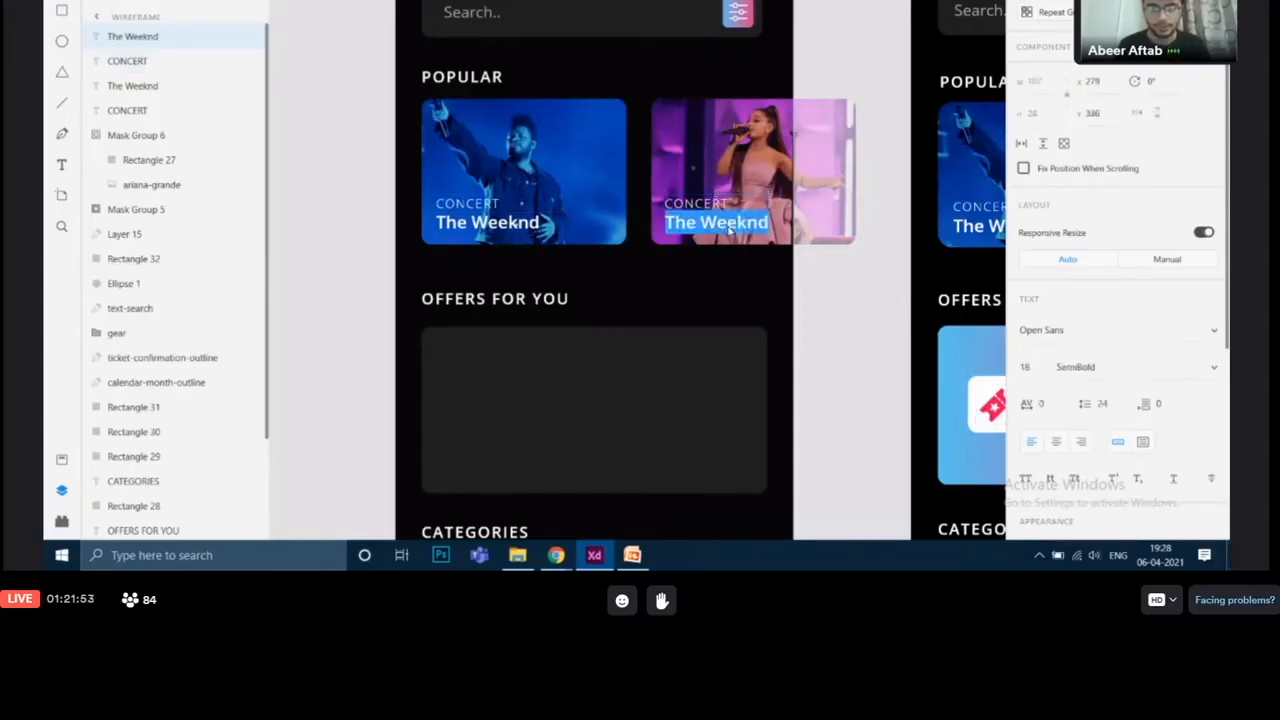
key(Left)
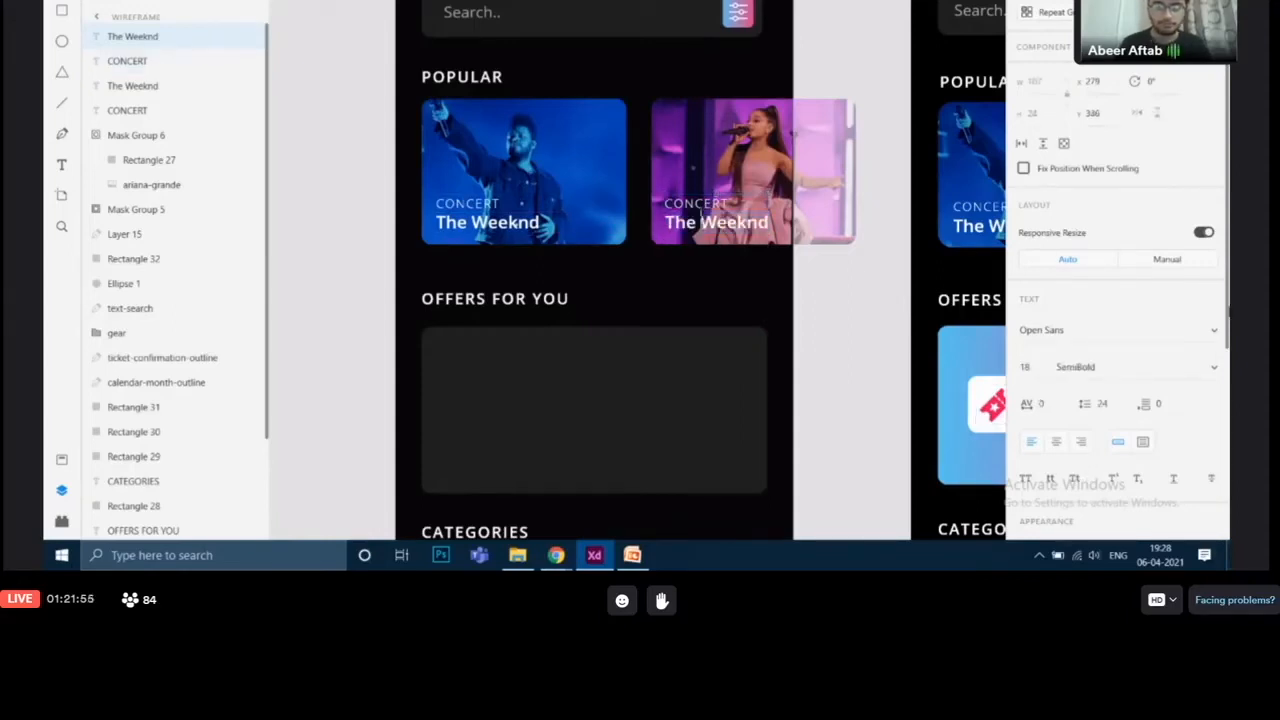
text(Ariana Grande)
key(Delete)
key(Delete)
key(Delete)
key(Delete)
key(Delete)
key(Delete)
key(Delete)
key(Delete)
key(Delete)
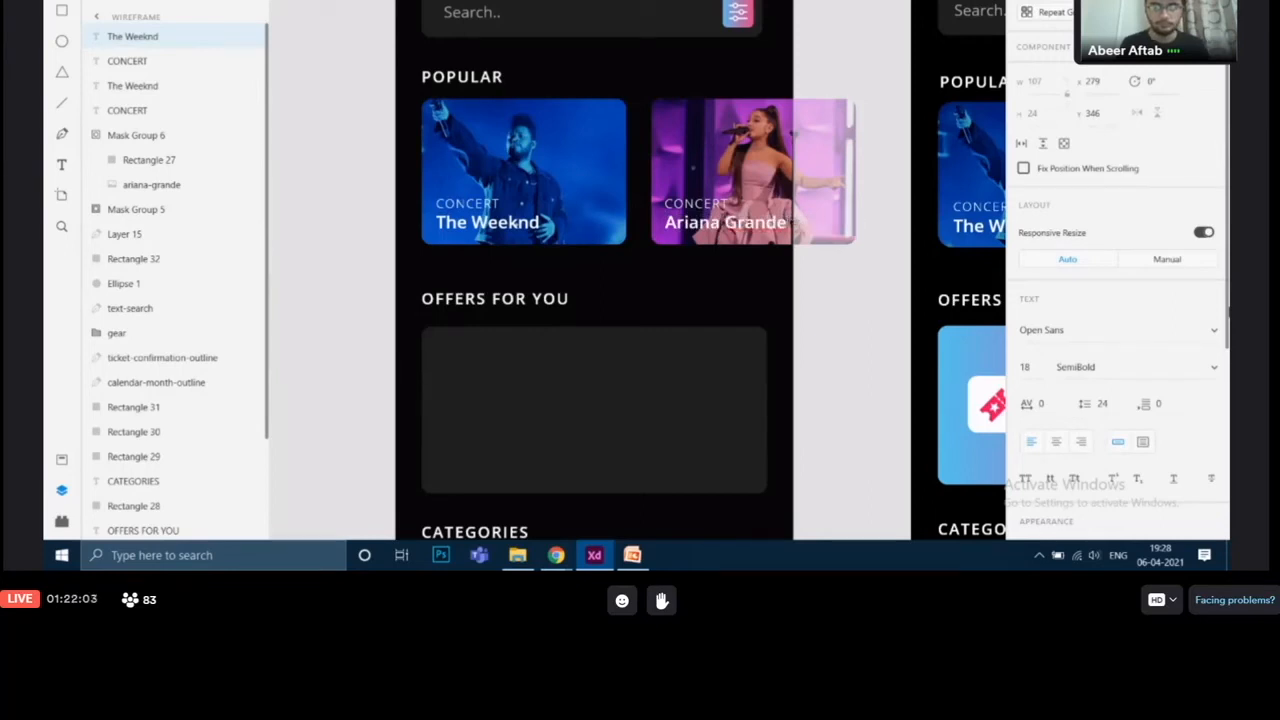
Step: Inspect the reference date badge, then draw a square about 38 × 38 in the Weeknd card's upper-right corner
click(861, 353)
drag(860, 346, 669, 436)
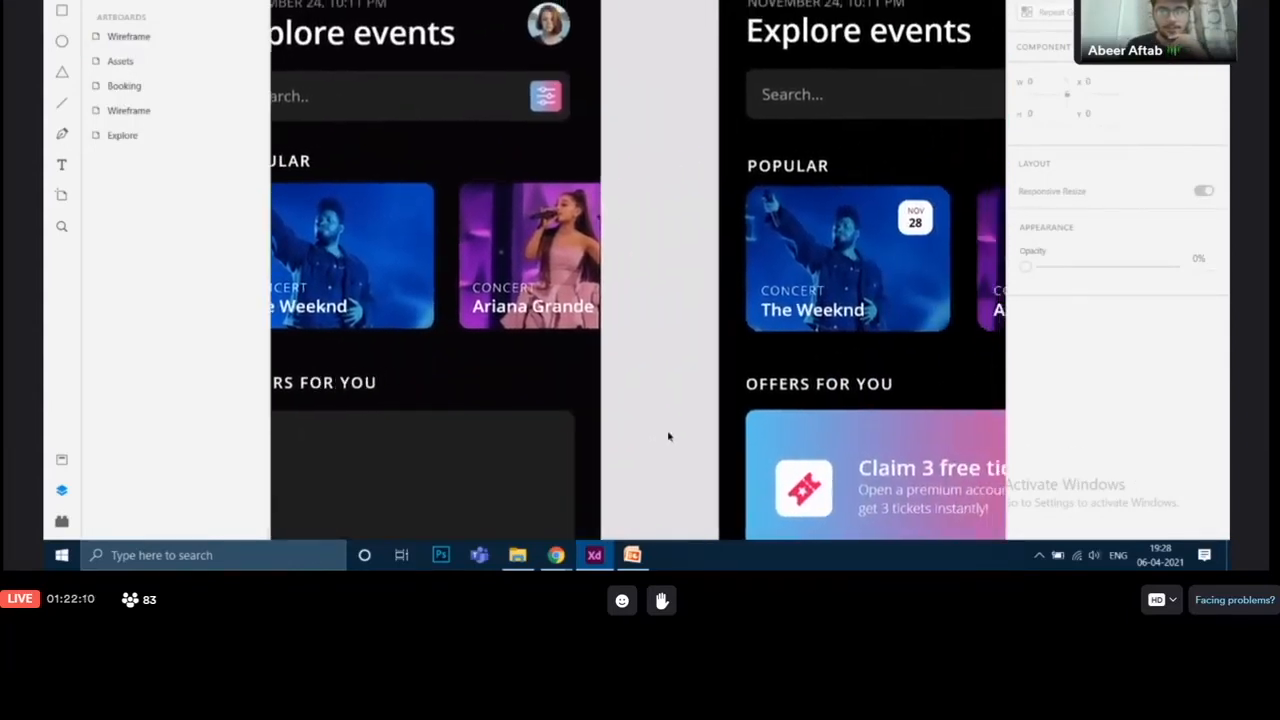
click(917, 220)
click(915, 212)
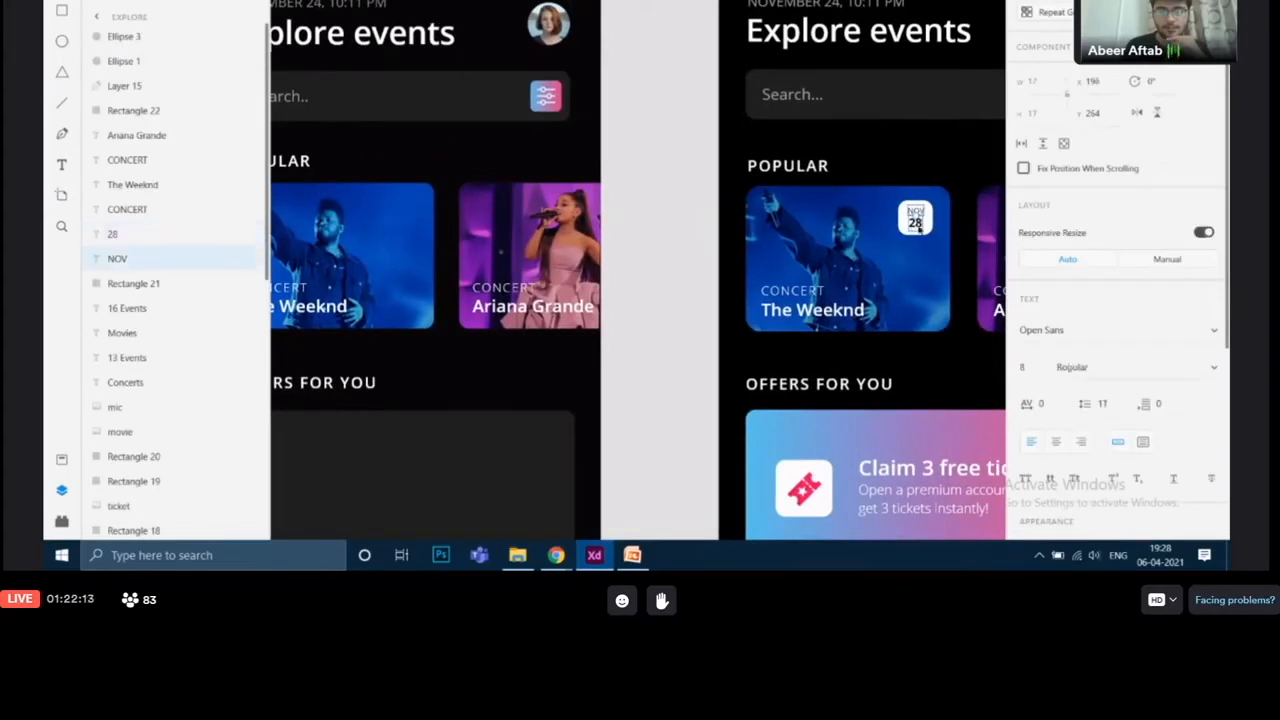
click(917, 226)
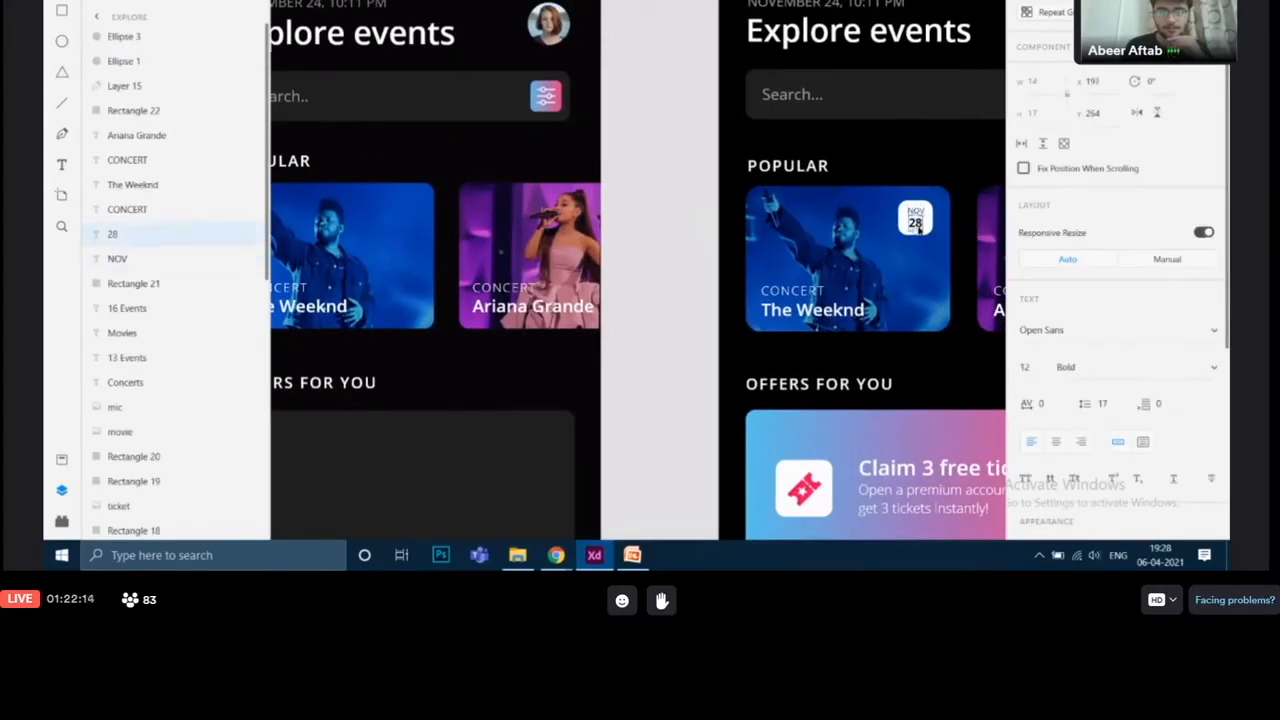
click(663, 360)
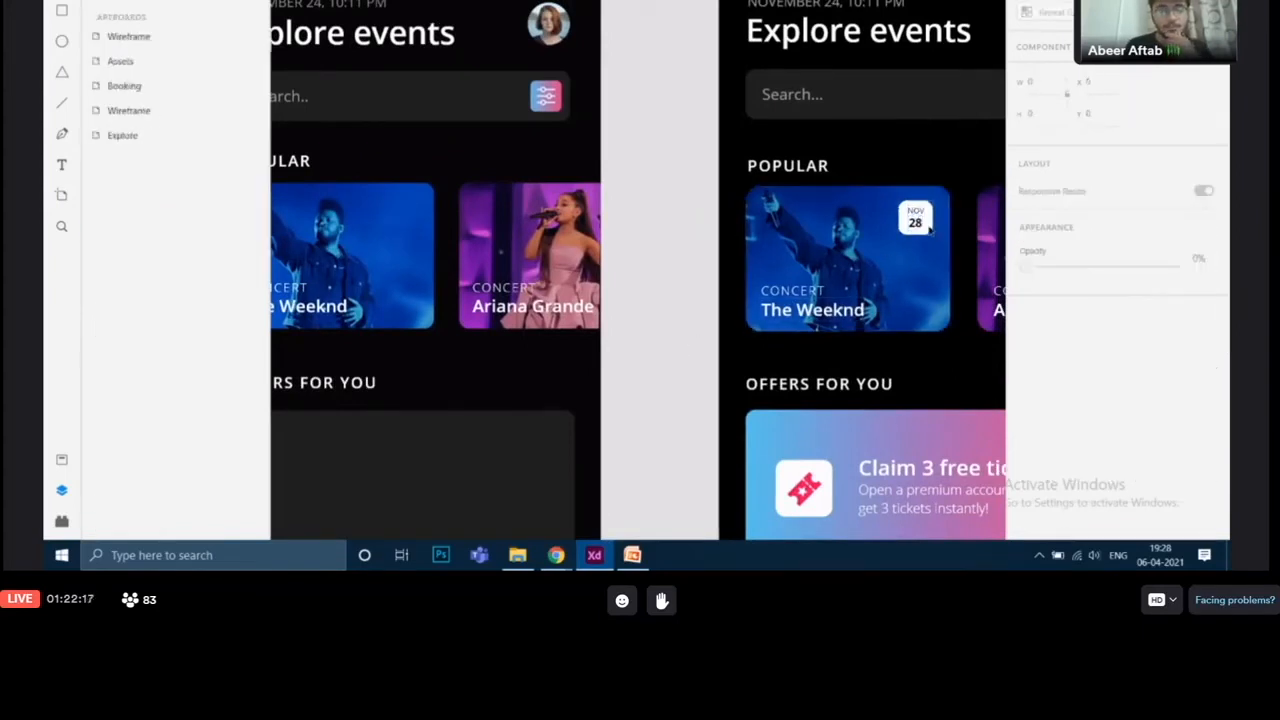
scroll(709, 117, left, 5)
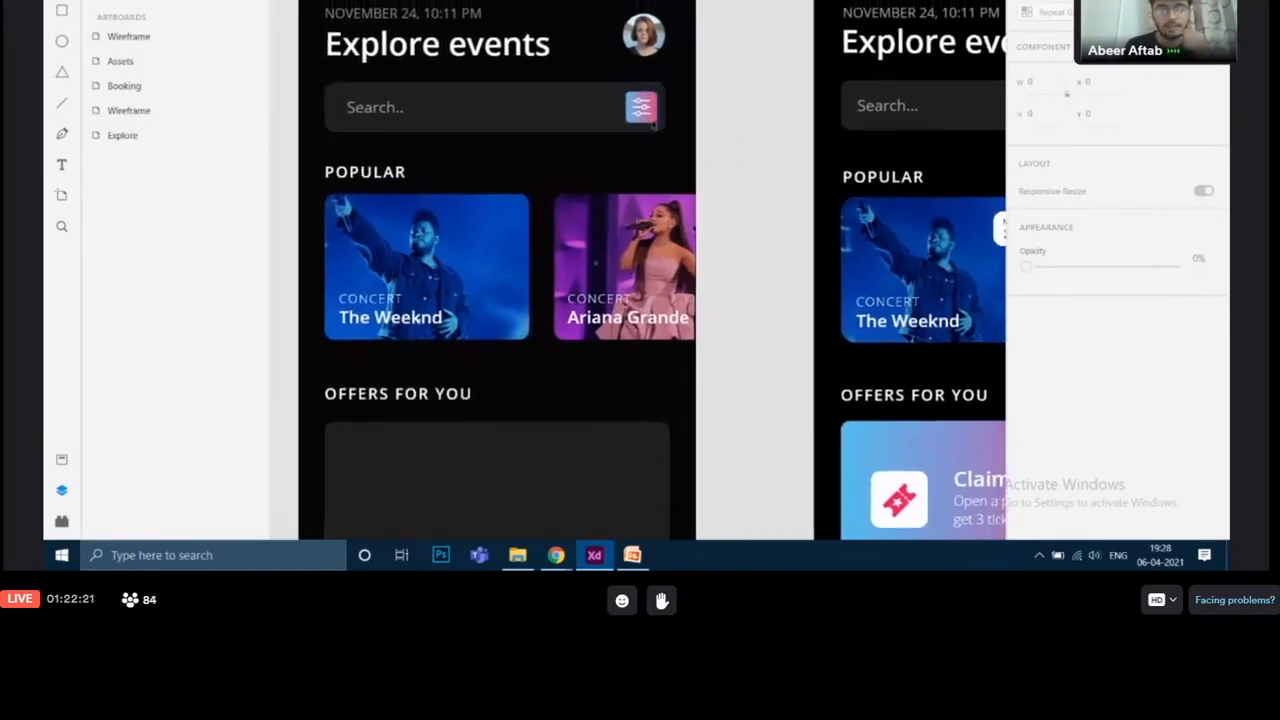
click(652, 121)
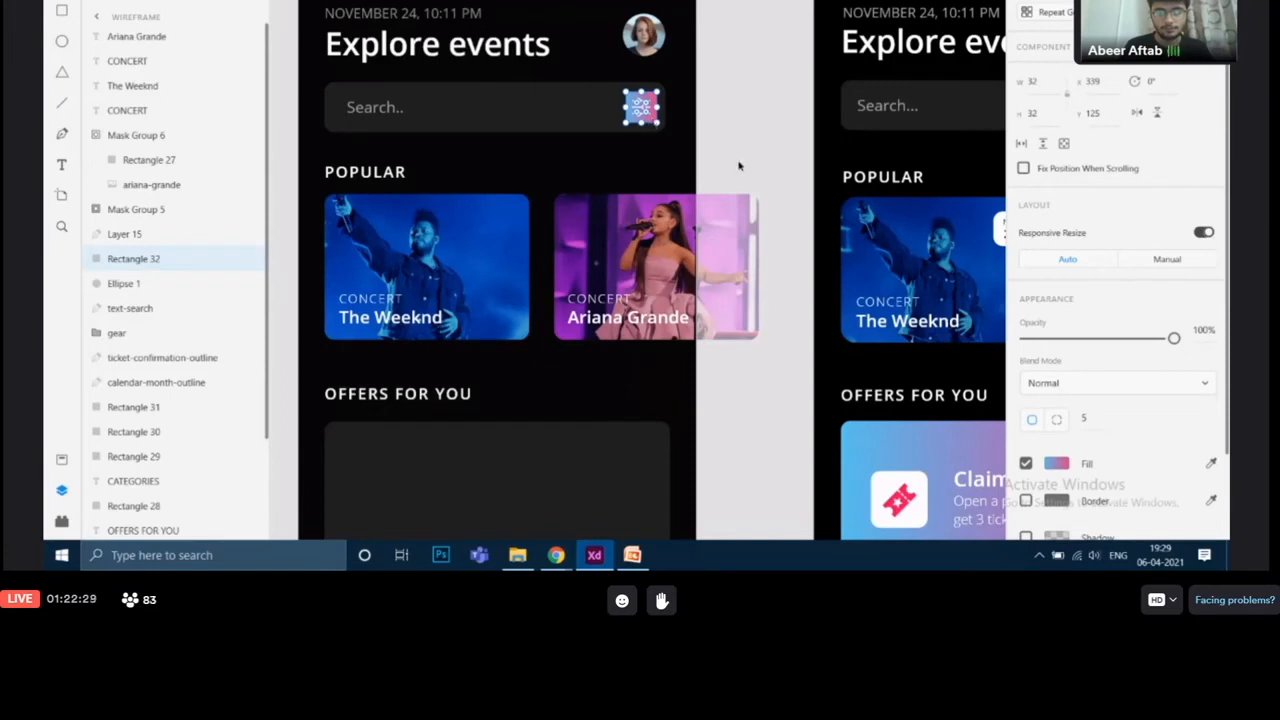
click(782, 216)
drag(783, 217, 789, 186)
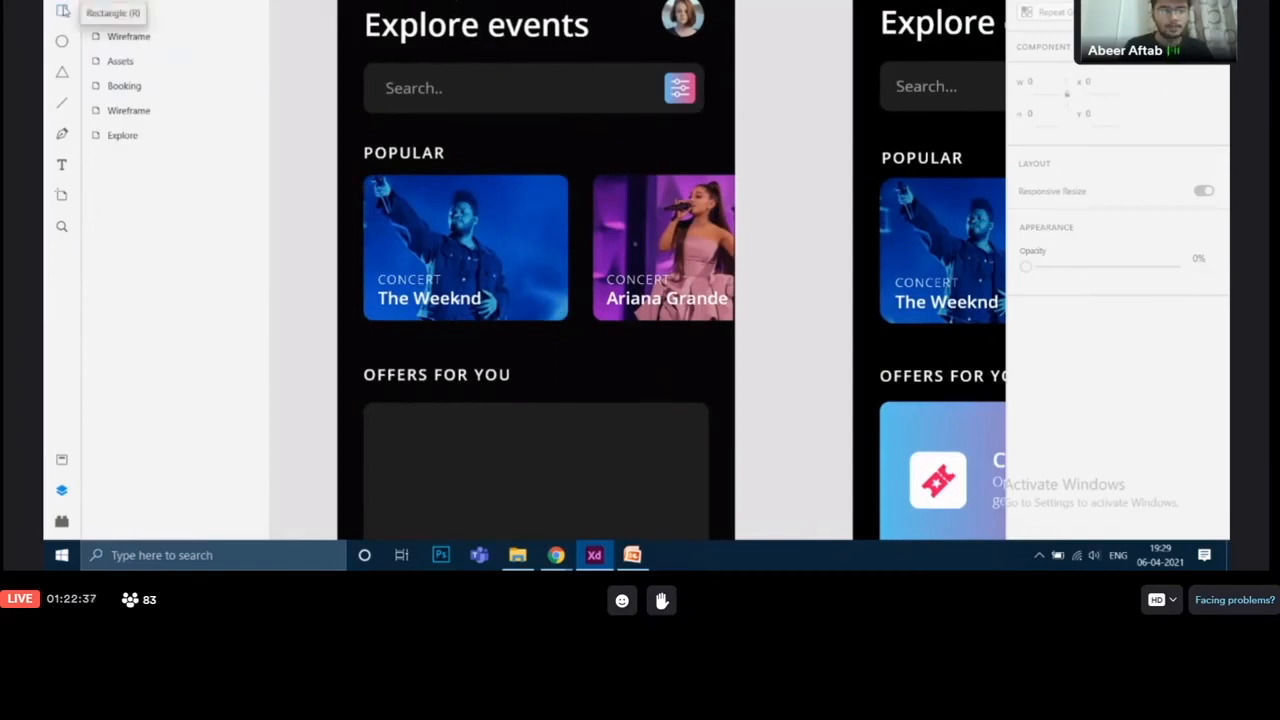
click(62, 11)
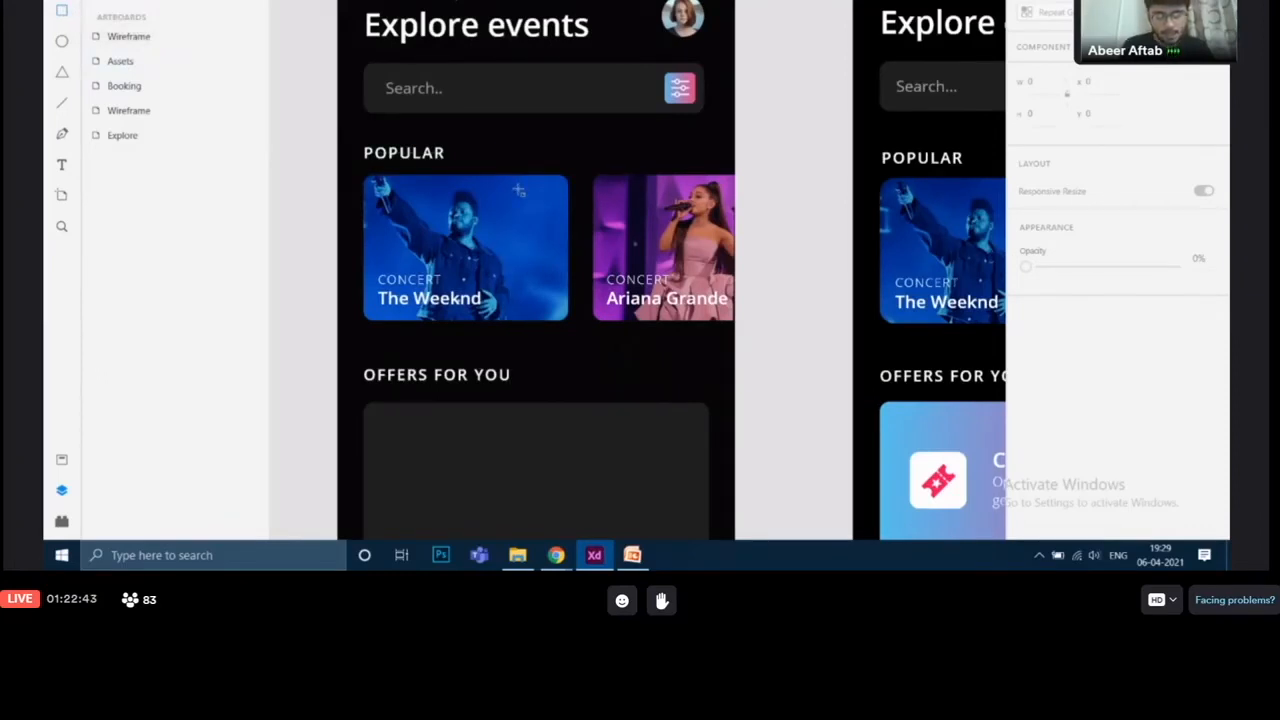
drag(520, 193, 553, 228)
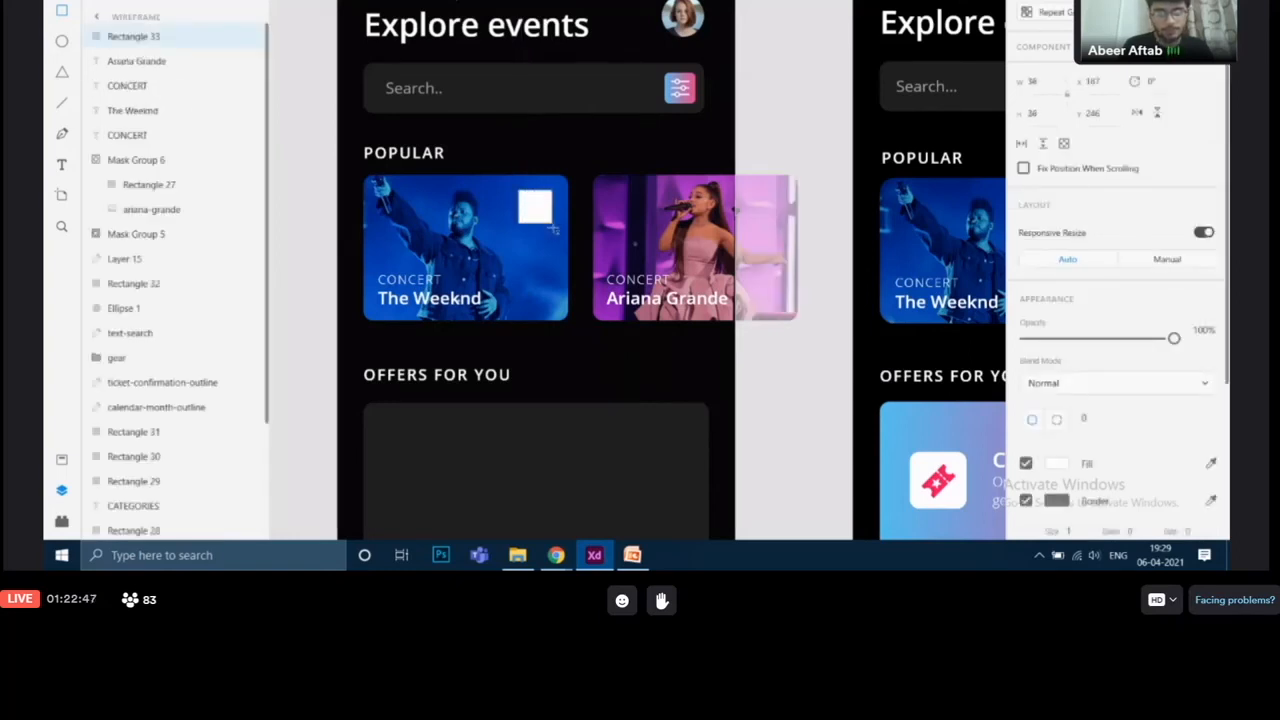
Step: Resize the white badge square to about 34 × 34 and turn off its border
mouse_move(553, 228)
mouse_down()
mouse_move(536, 206)
mouse_move(567, 225)
mouse_up()
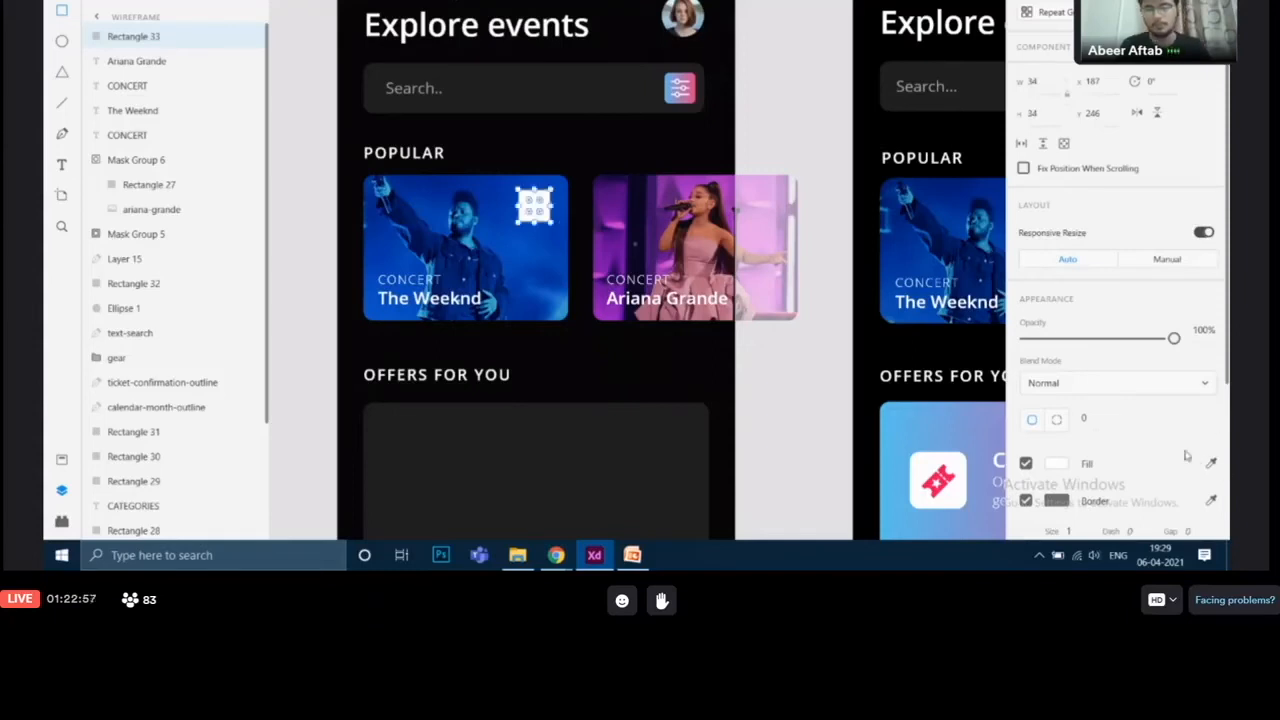
scroll(1139, 413, down, 4)
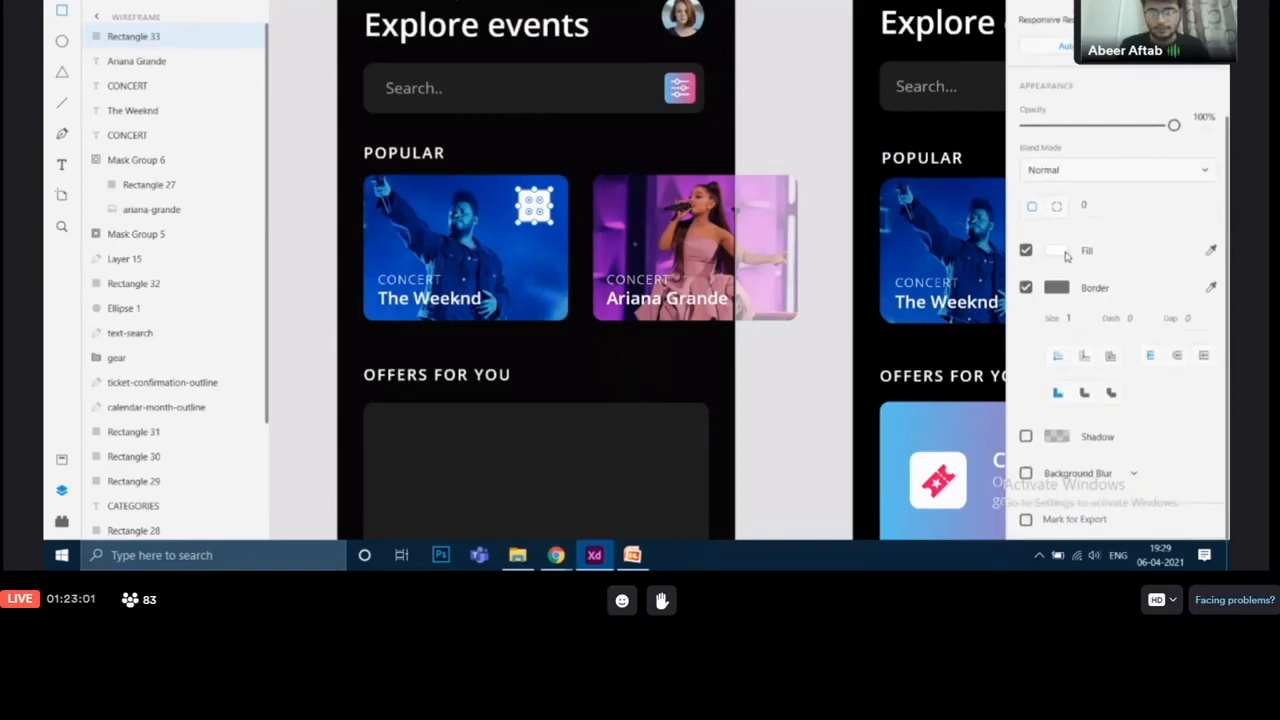
scroll(1065, 256, up, 2)
scroll(1065, 256, down, 2)
click(1025, 288)
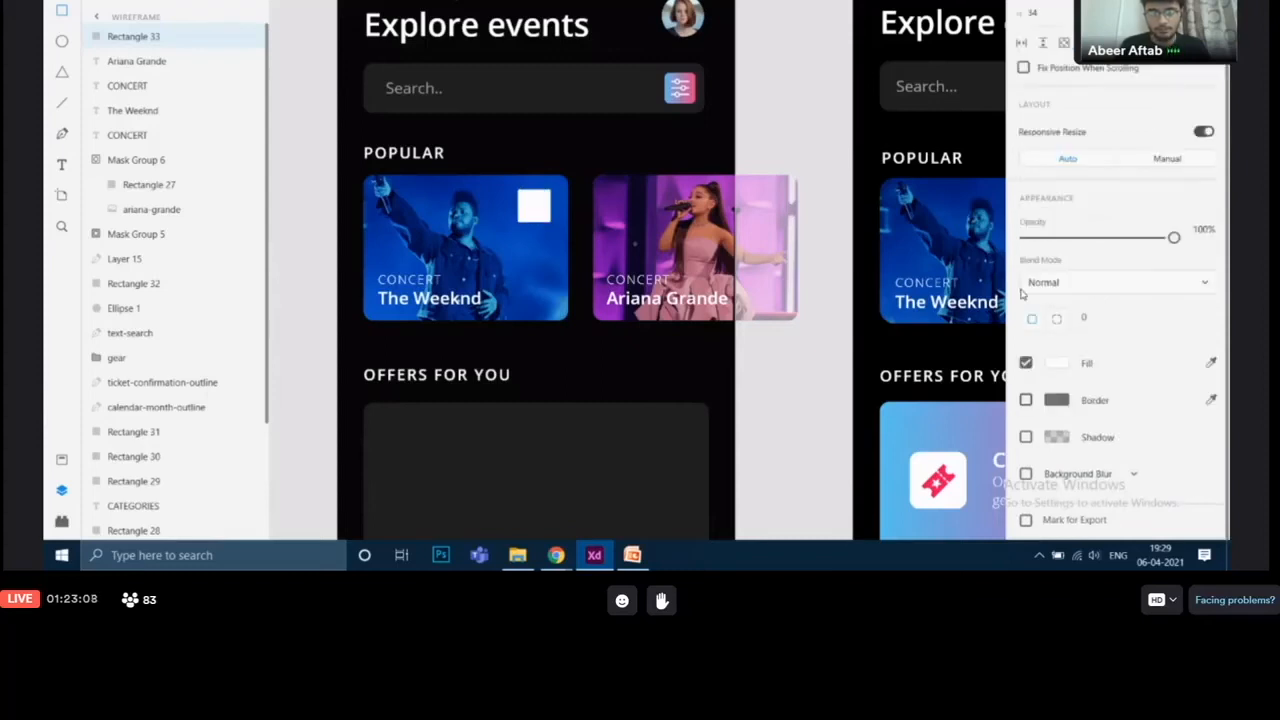
Step: Set the badge square's corner radius to 5
click(1093, 316)
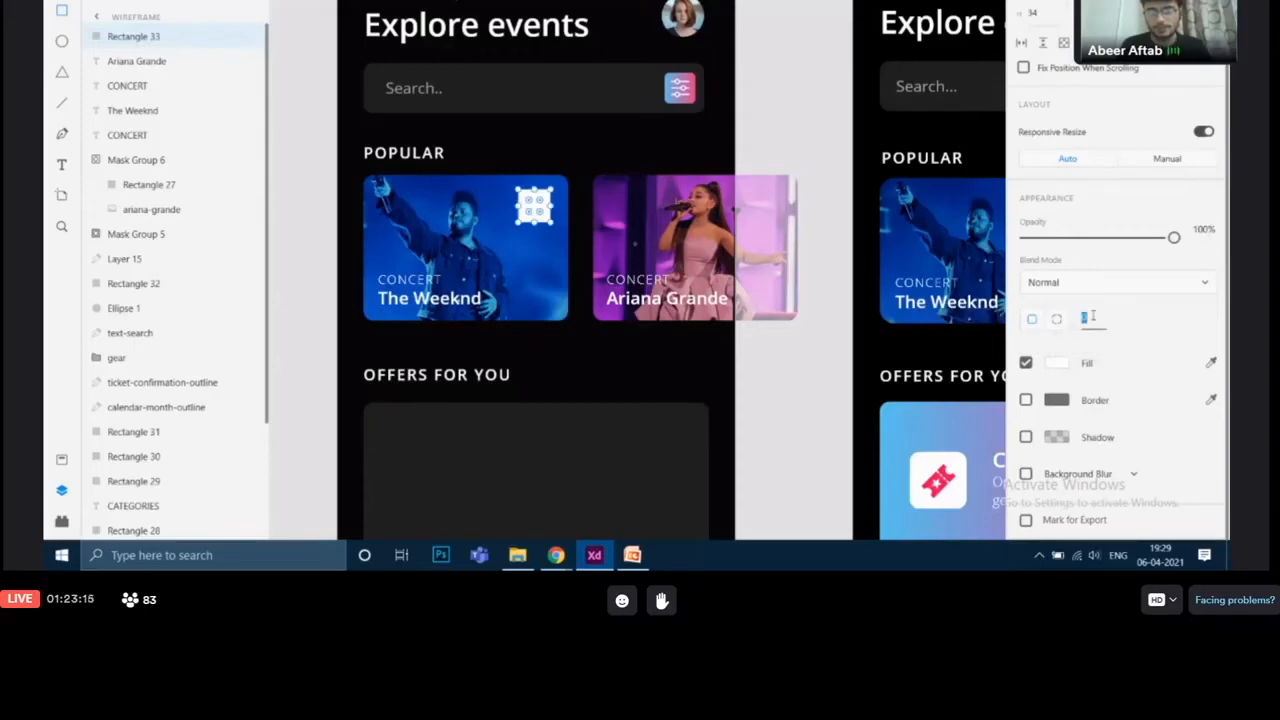
key(BackSpace)
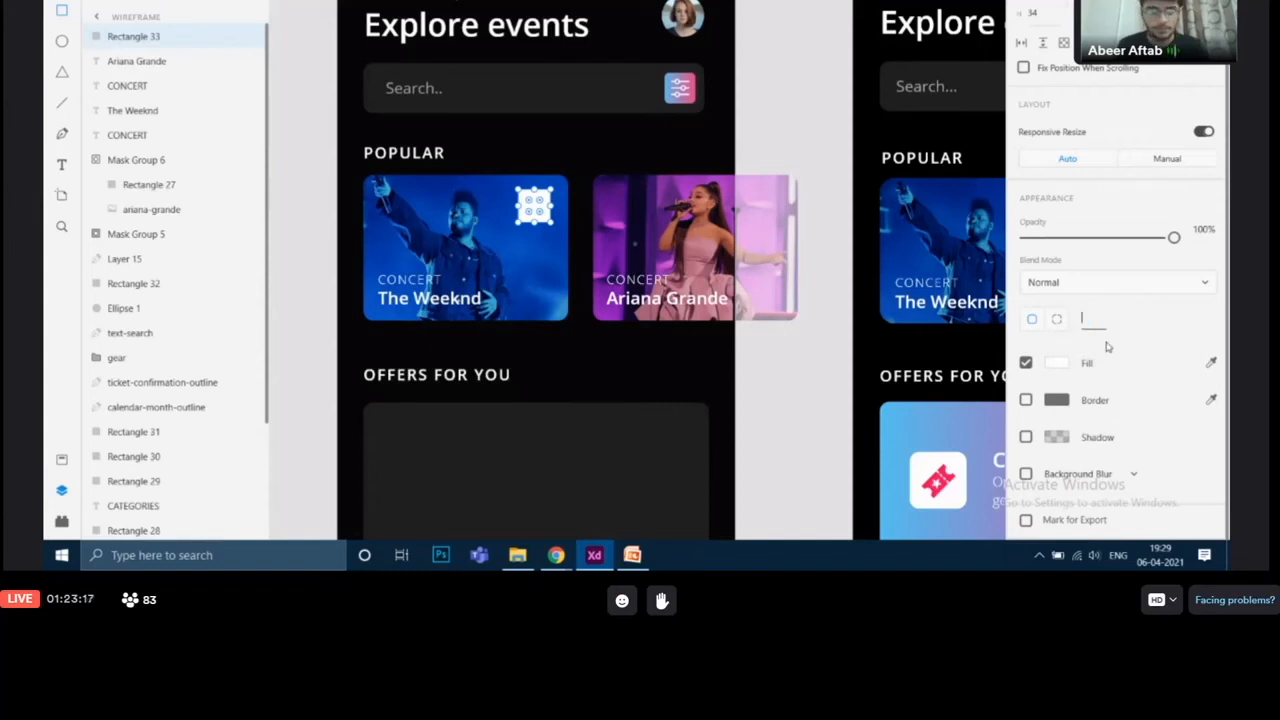
key(Return)
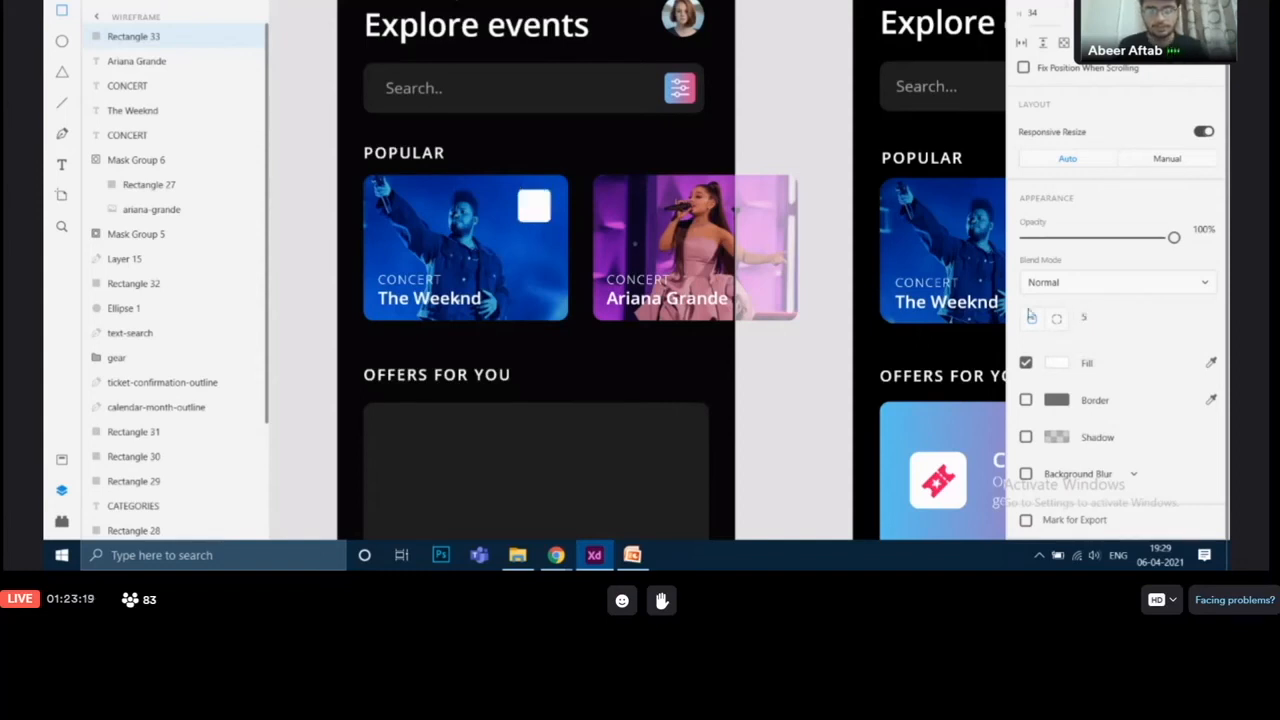
Step: Examine the reference date badge's NOV and 28 text labels
drag(803, 248, 749, 294)
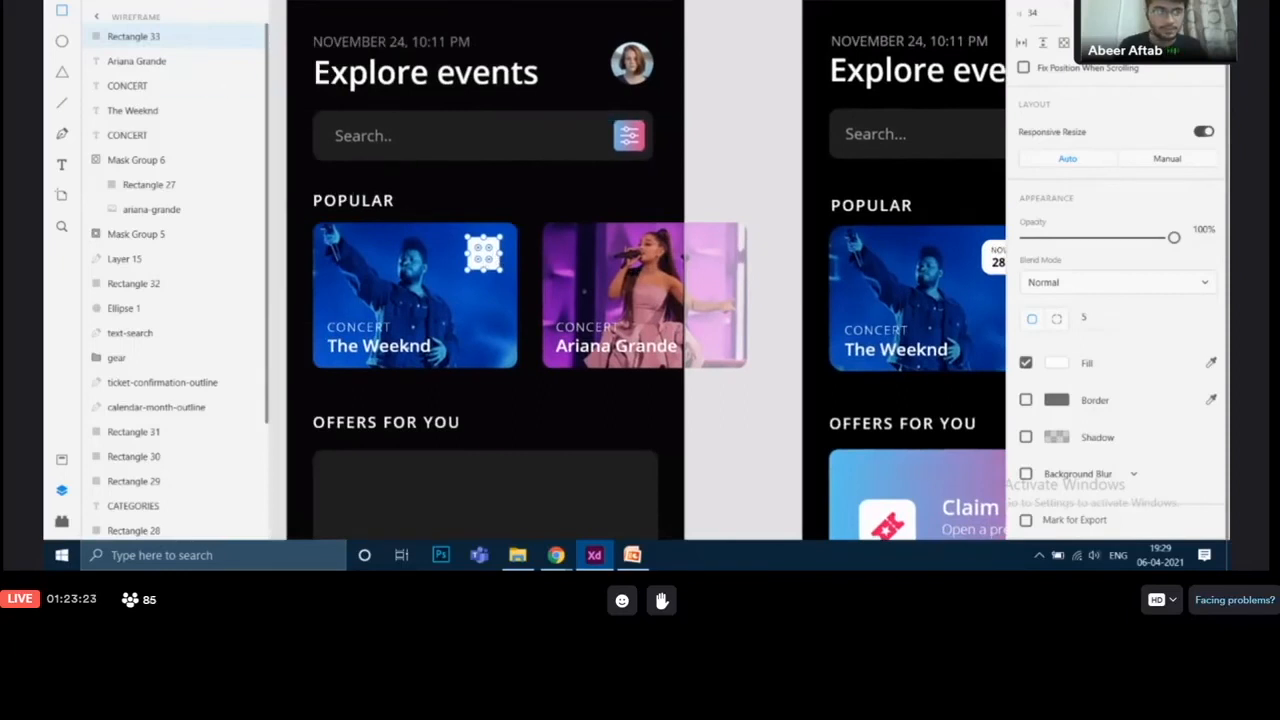
scroll(476, 244, up, 3)
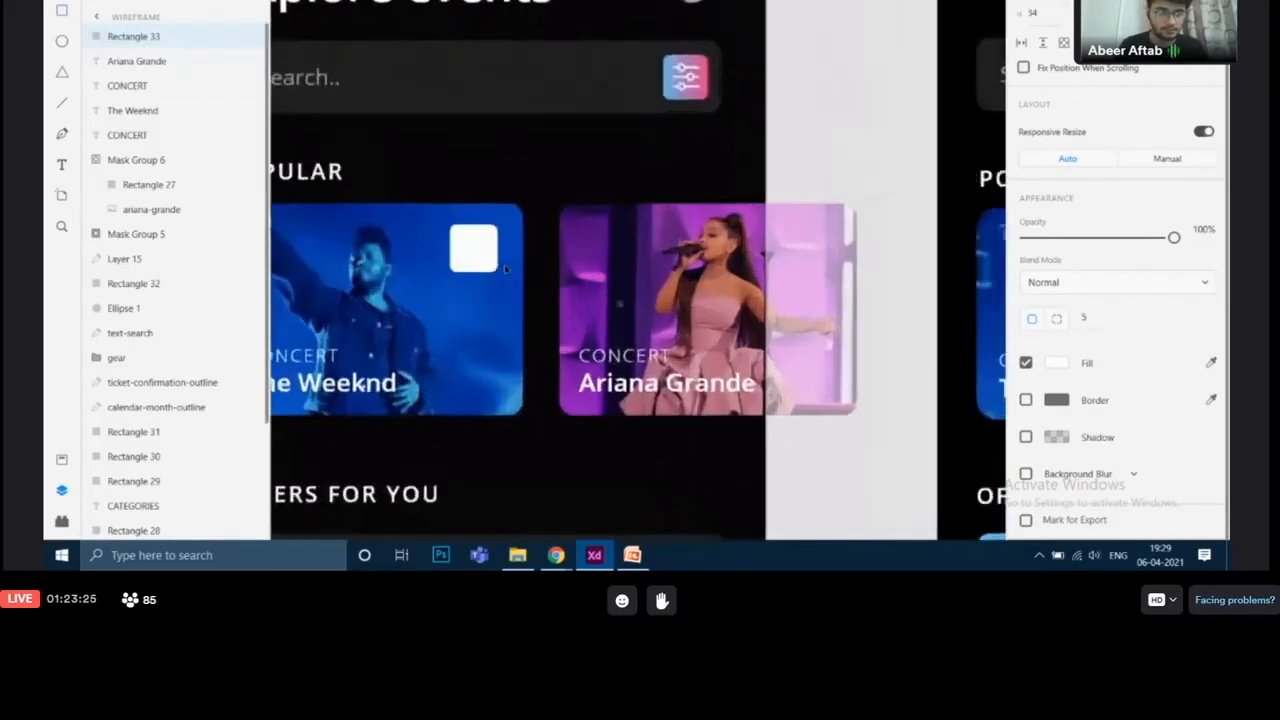
drag(476, 244, 477, 246)
click(528, 140)
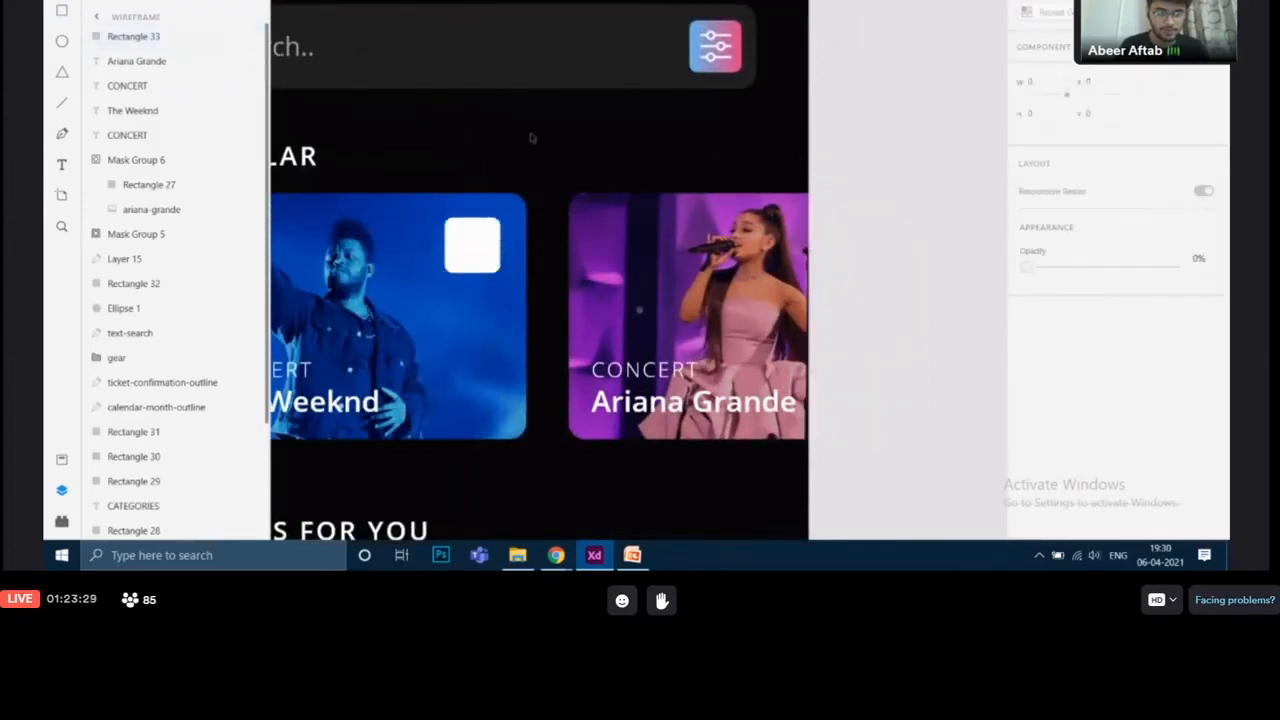
drag(775, 135, 392, 159)
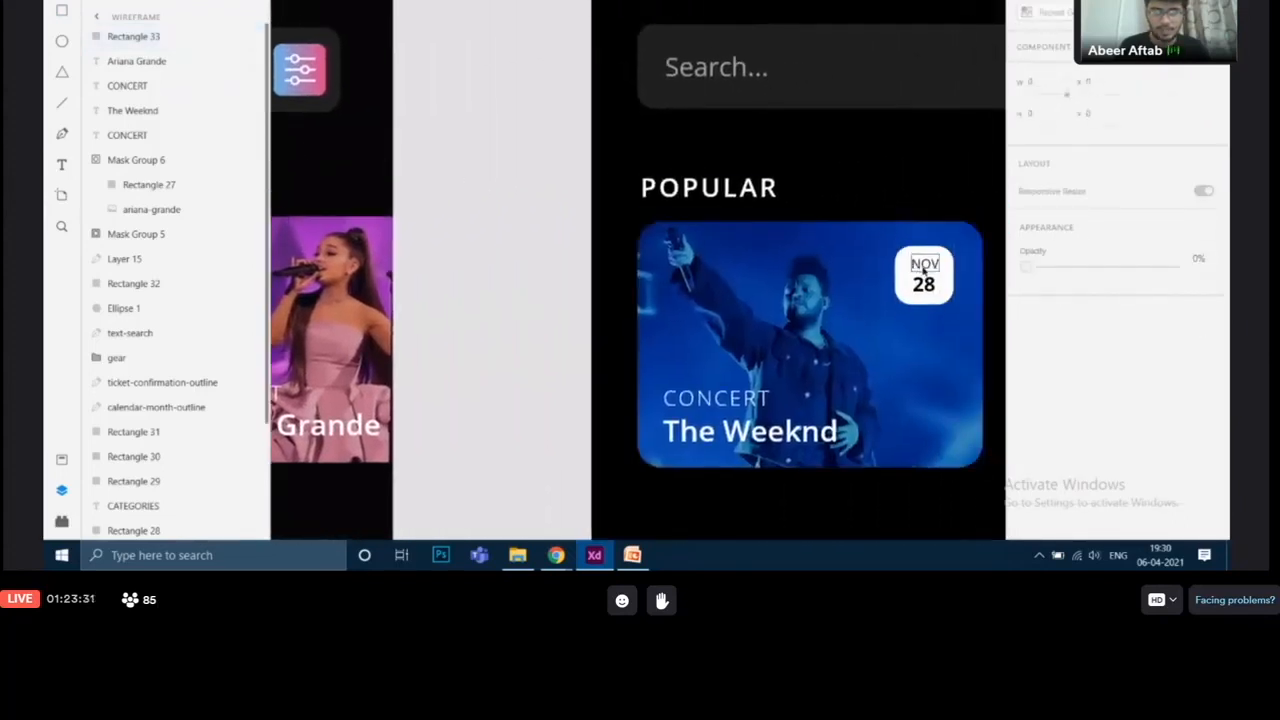
click(924, 266)
click(928, 288)
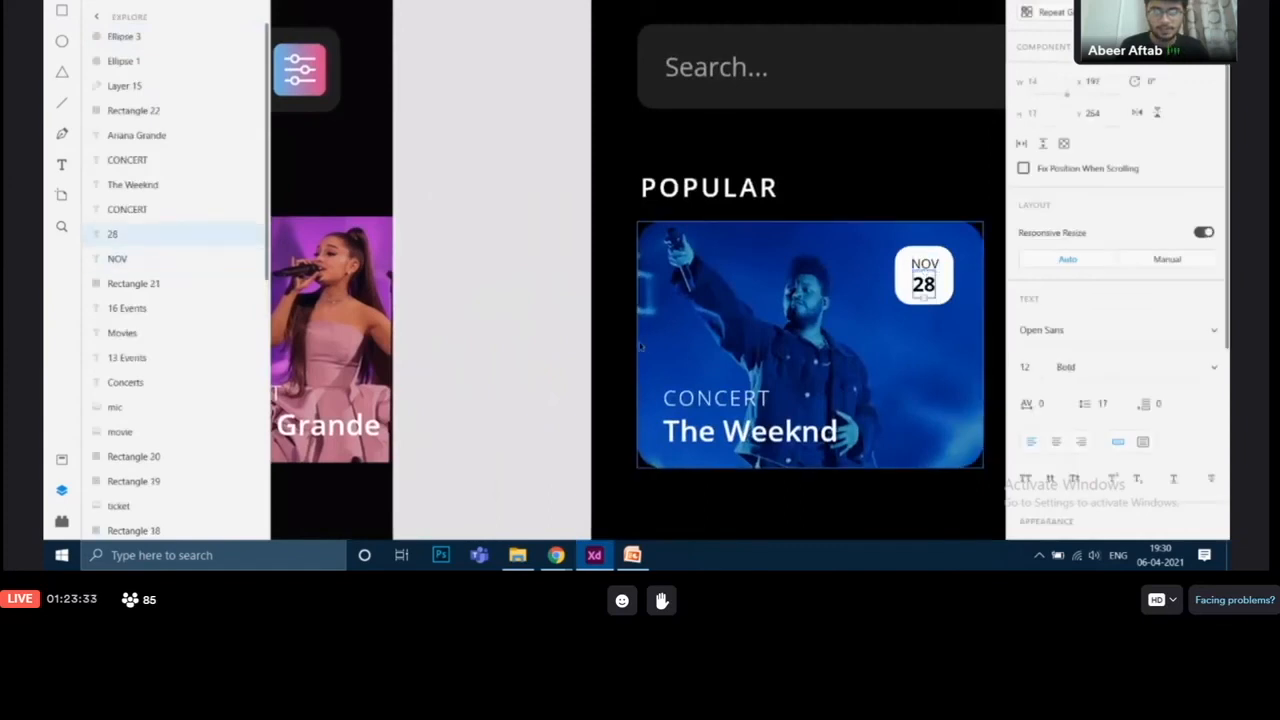
Step: Duplicate the Weeknd card's CONCERT and artist labels and move the copies onto the badge square
drag(640, 346, 722, 234)
drag(780, 200, 964, 154)
drag(708, 187, 929, 209)
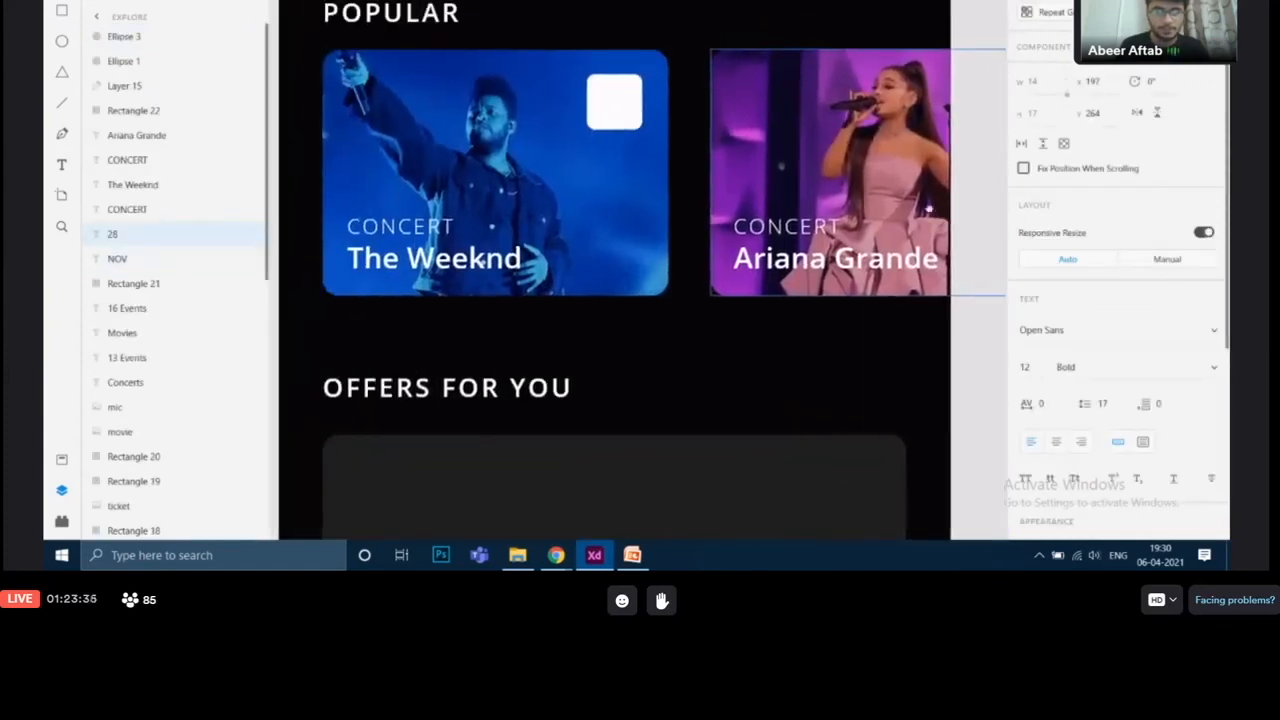
click(400, 238)
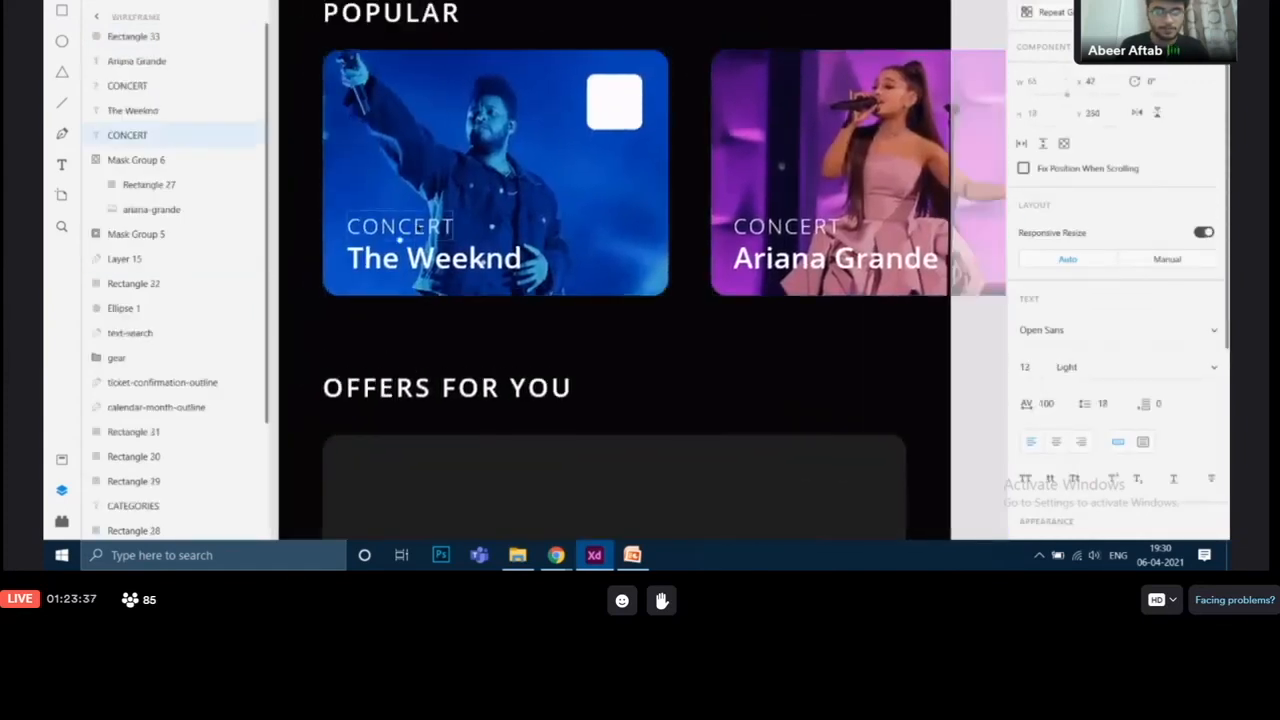
shift+click(476, 261)
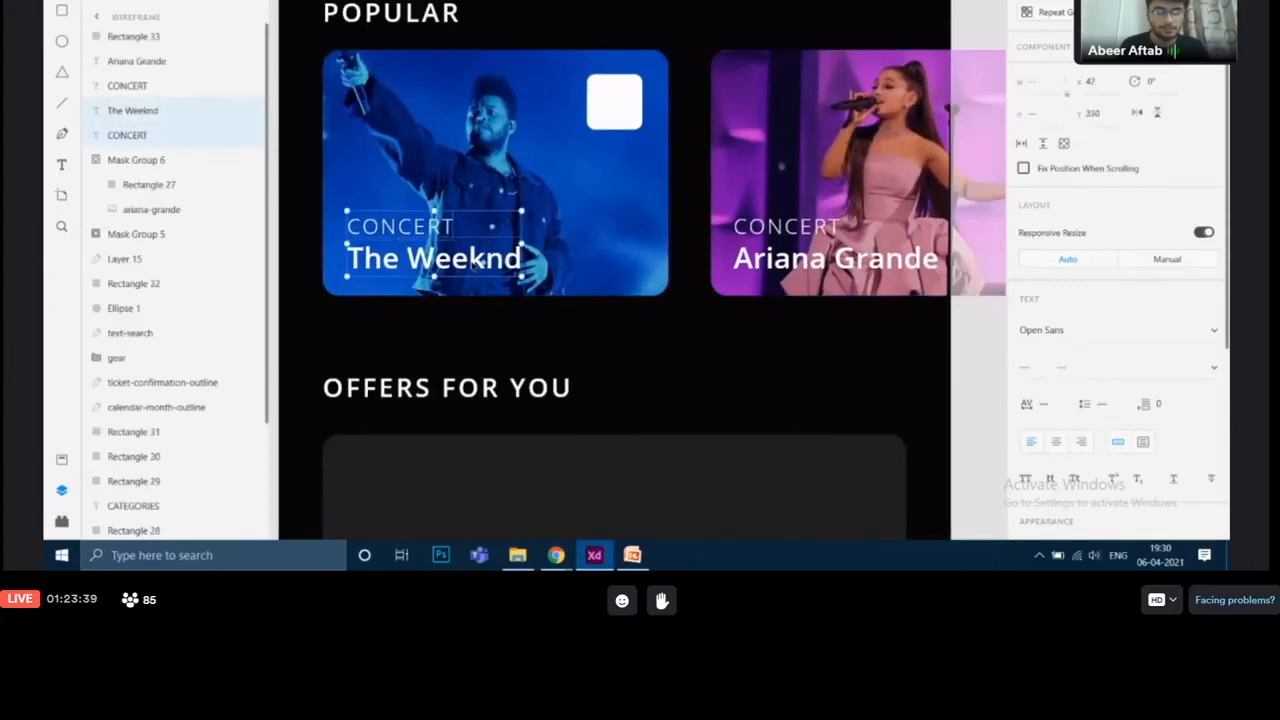
key(ctrl+d)
drag(476, 261, 663, 125)
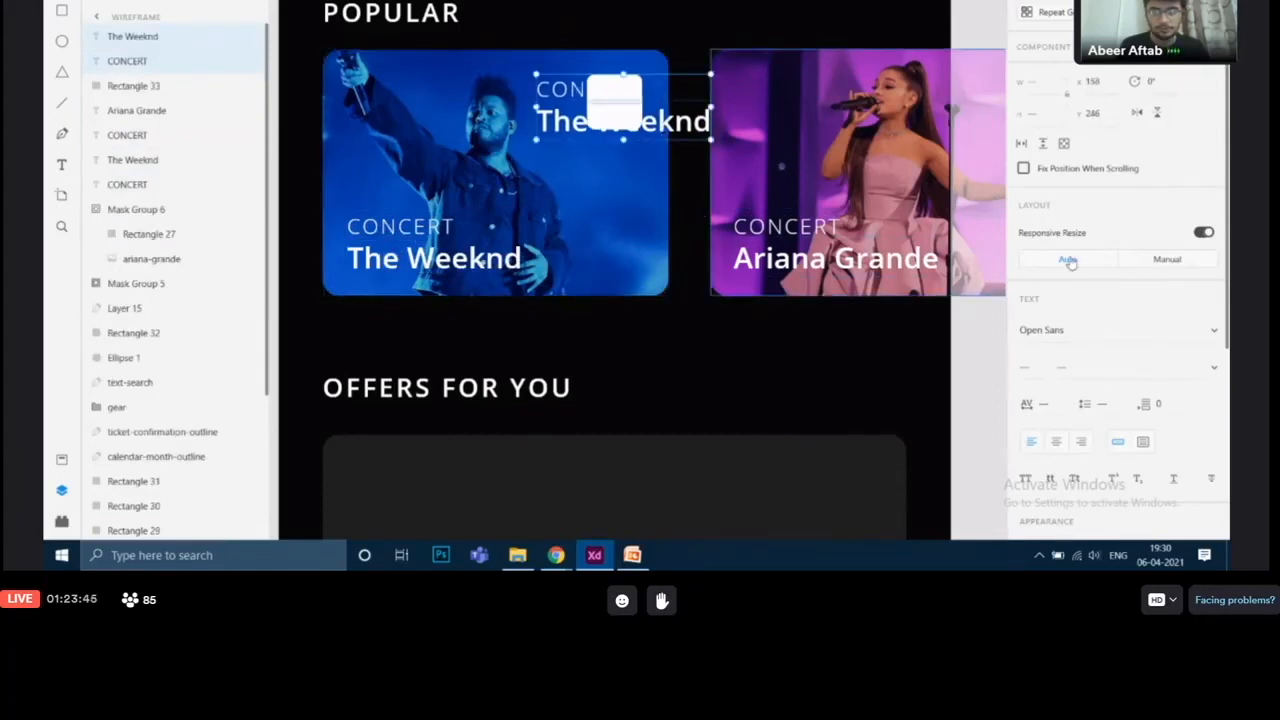
Step: Set the copied labels' fill color to black
scroll(1070, 263, down, 5)
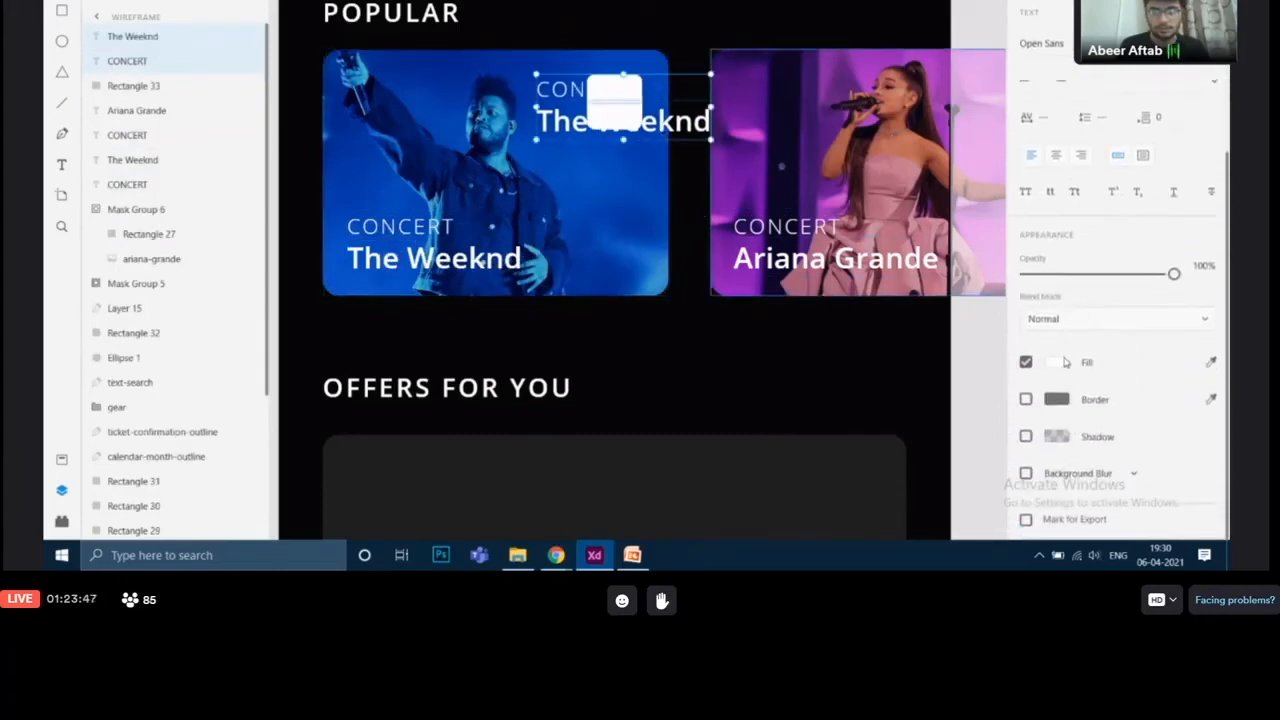
click(1065, 363)
mouse_move(909, 357)
mouse_down()
mouse_move(891, 354)
mouse_move(815, 405)
mouse_up()
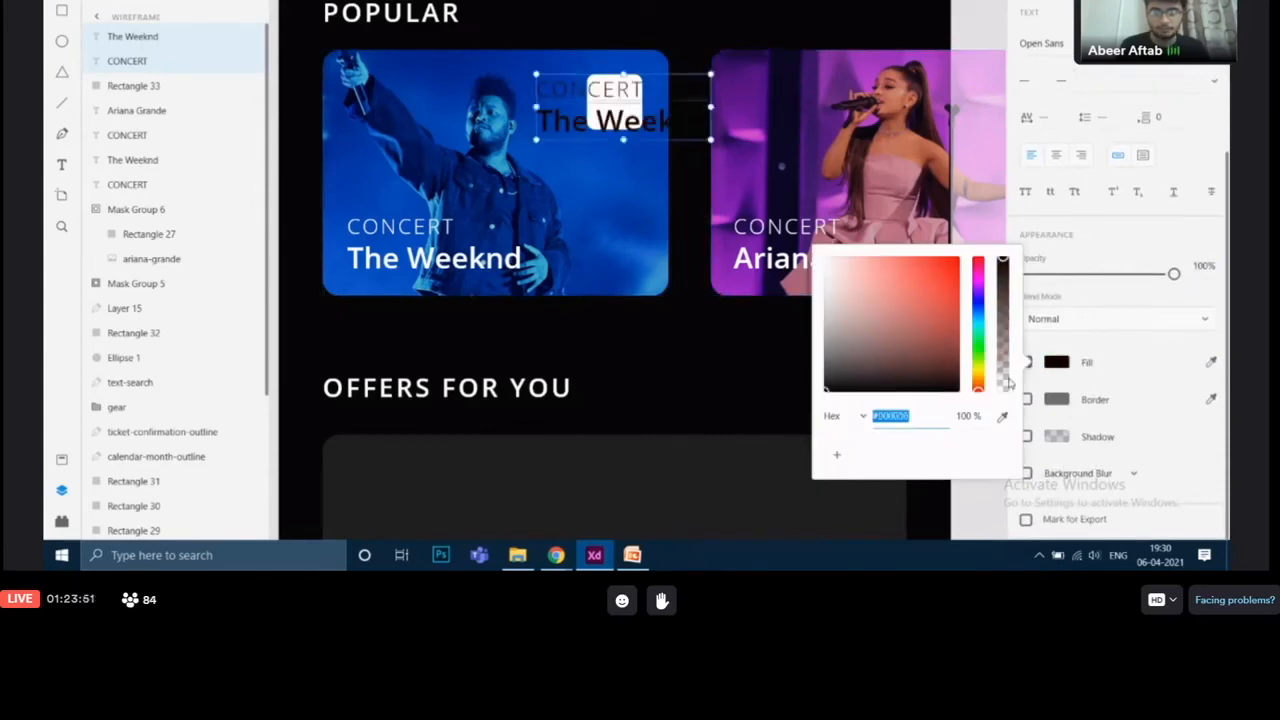
Step: Change the copied CONCERT label's text to NOV
click(609, 91)
click(609, 91)
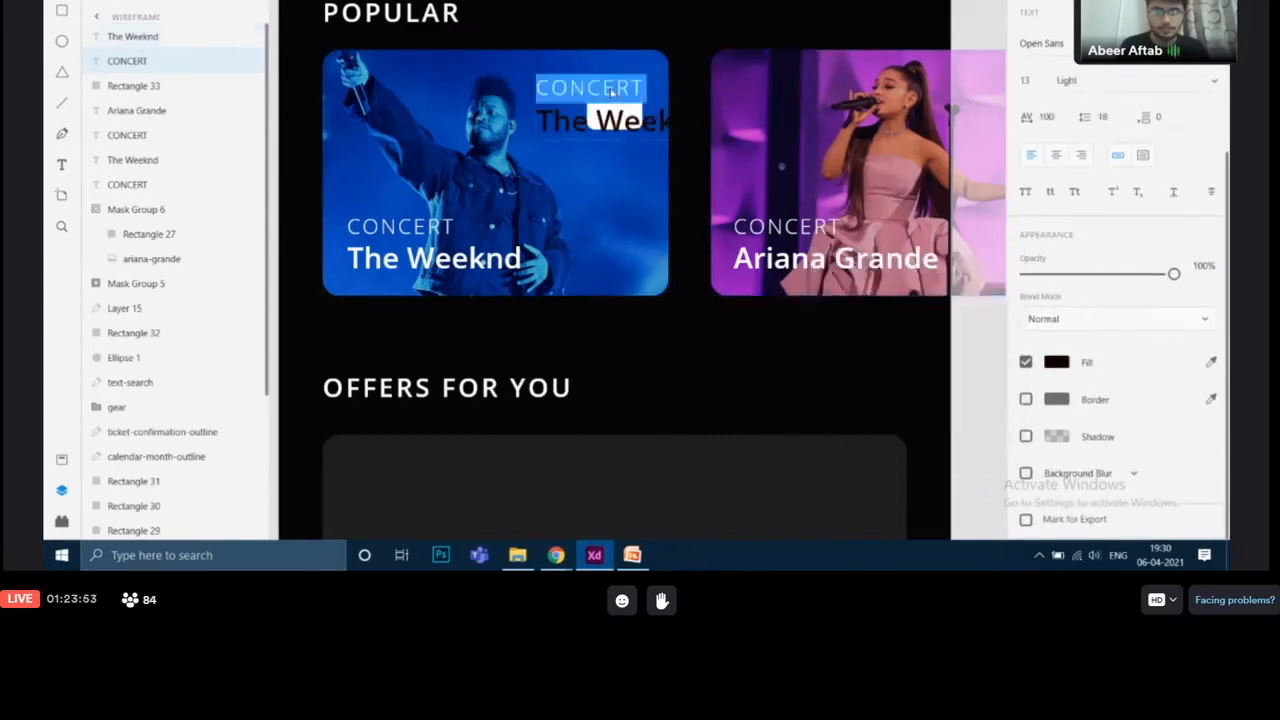
key(BackSpace)
key(BackSpace)
key(BackSpace)
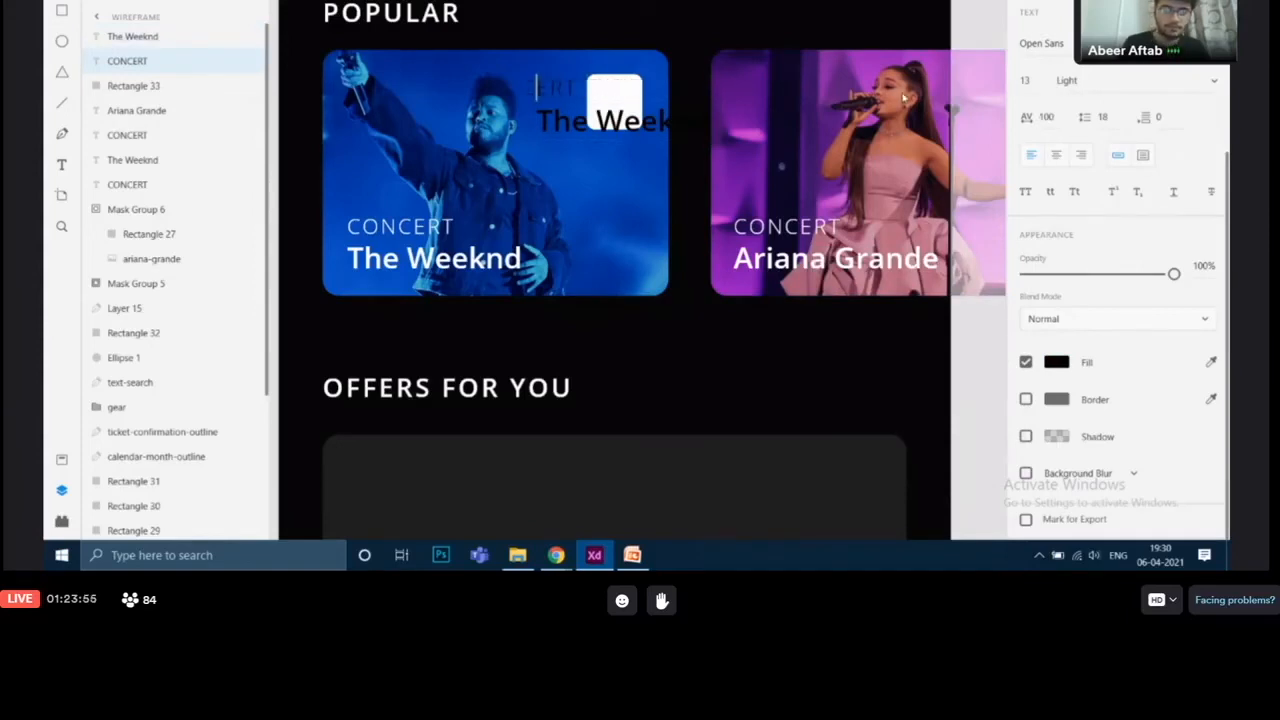
text(NOV)
Step: Replace the copied artist label's text with 28
click(622, 130)
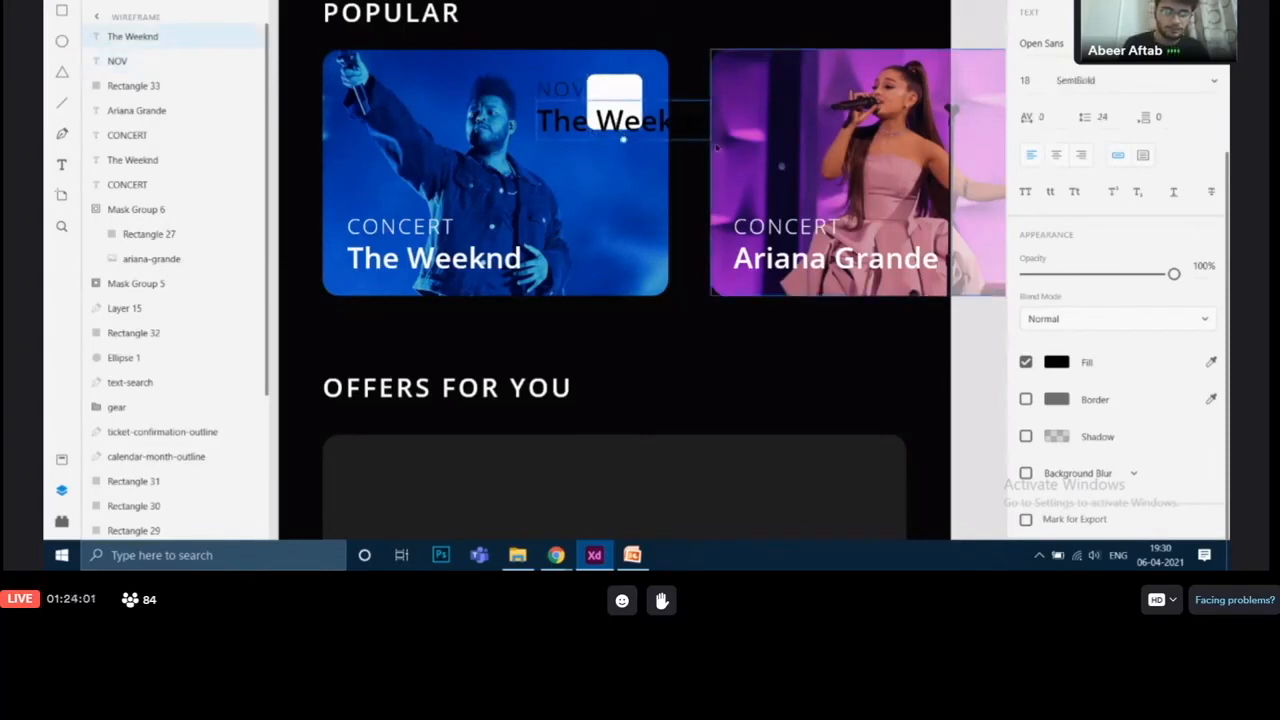
double_click(556, 136)
key(ctrl+a)
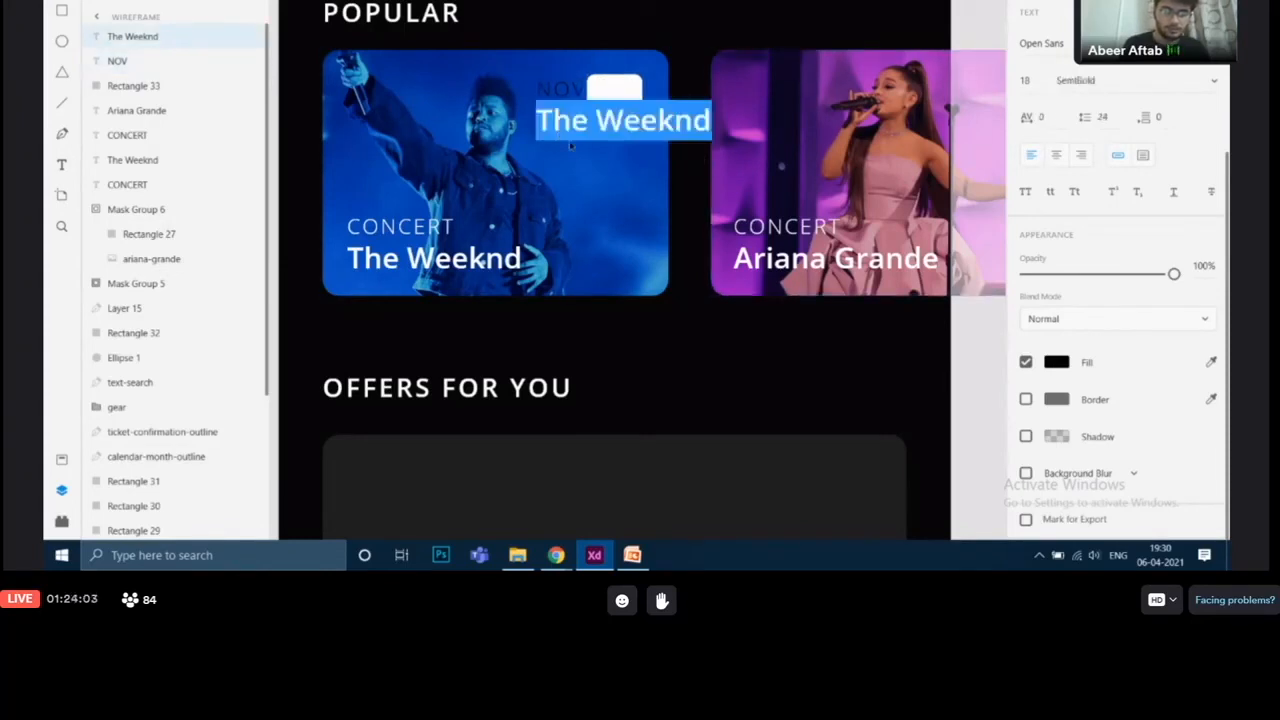
key(BackSpace)
text(28)
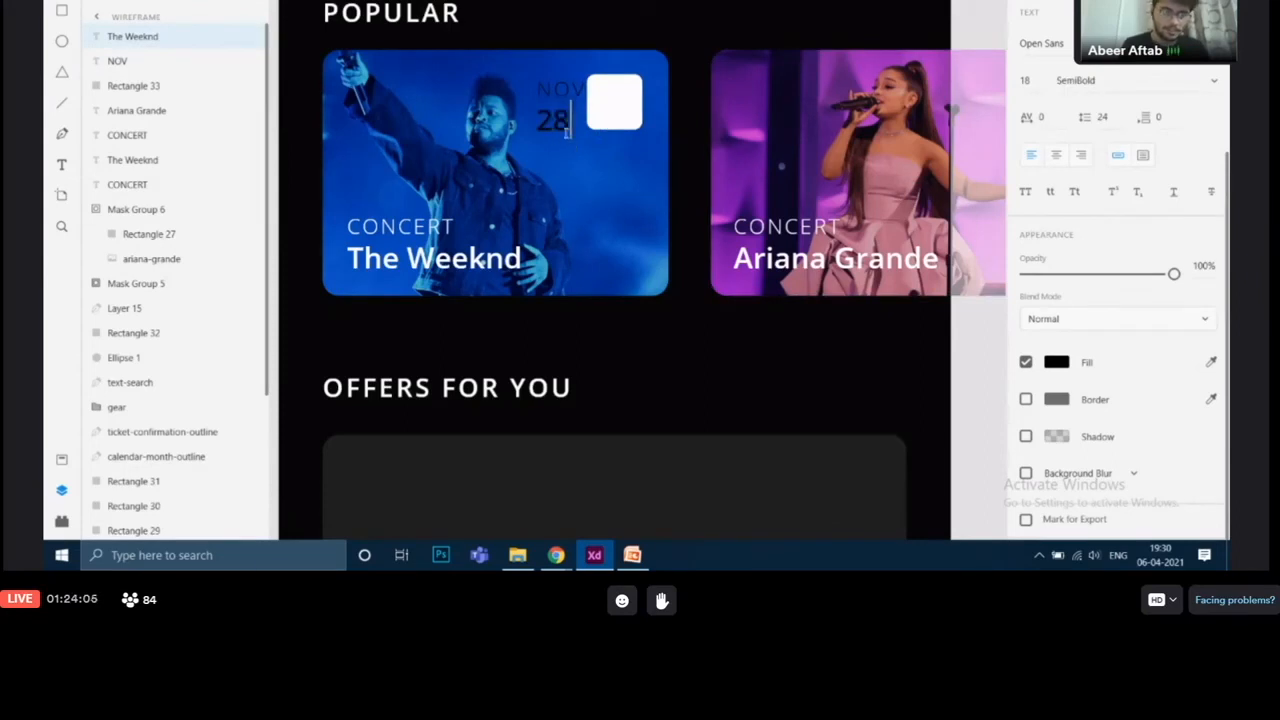
key(Escape)
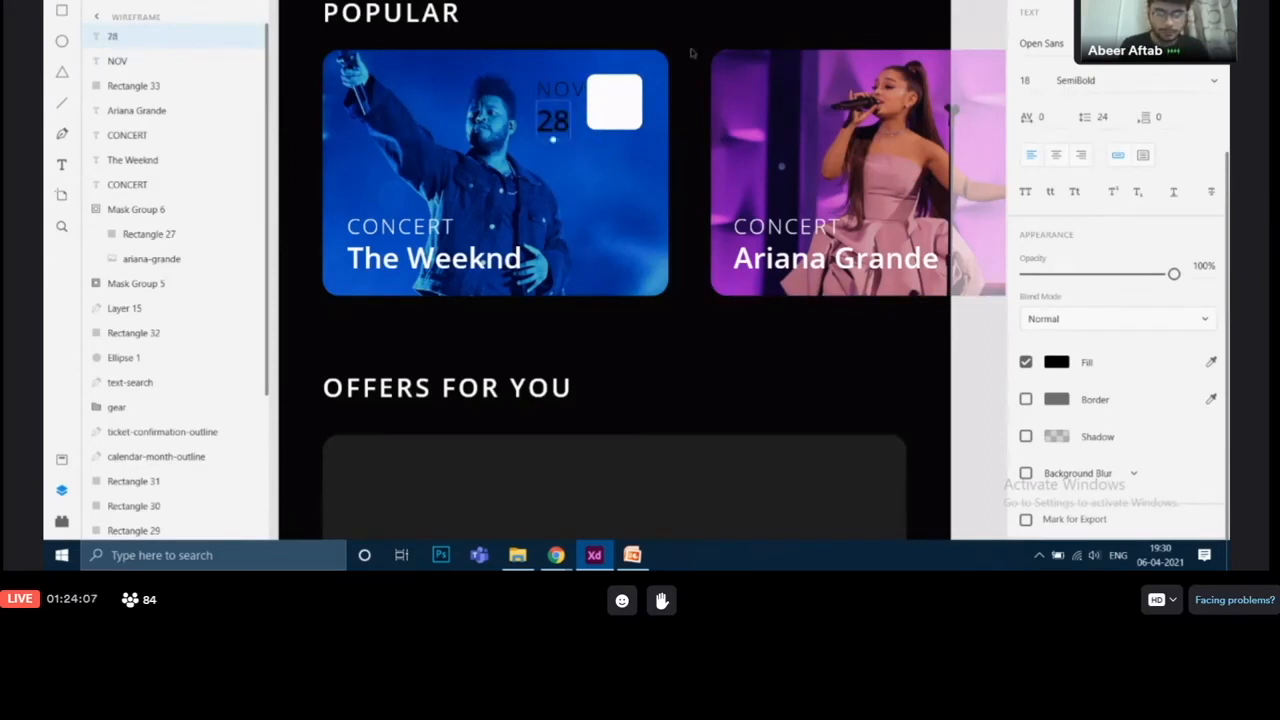
Step: Move the NOV and 28 labels inside the white badge square
scroll(690, 52, up, 2)
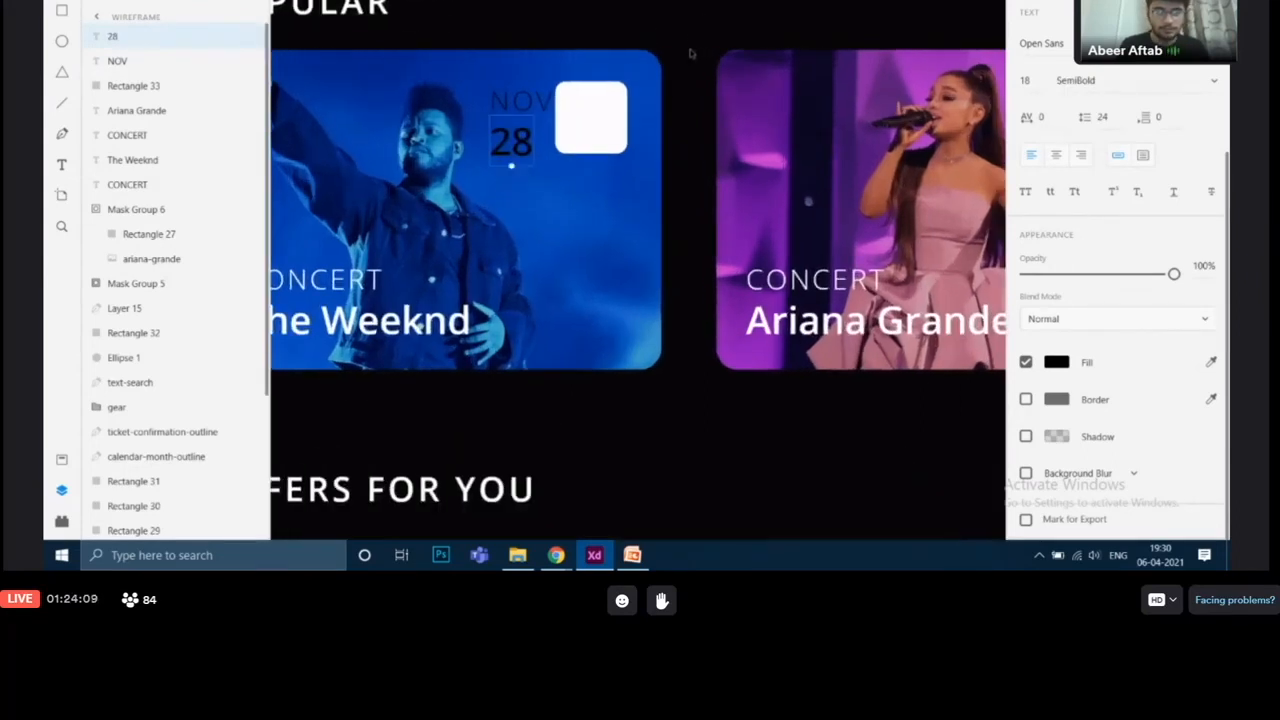
drag(510, 110, 588, 112)
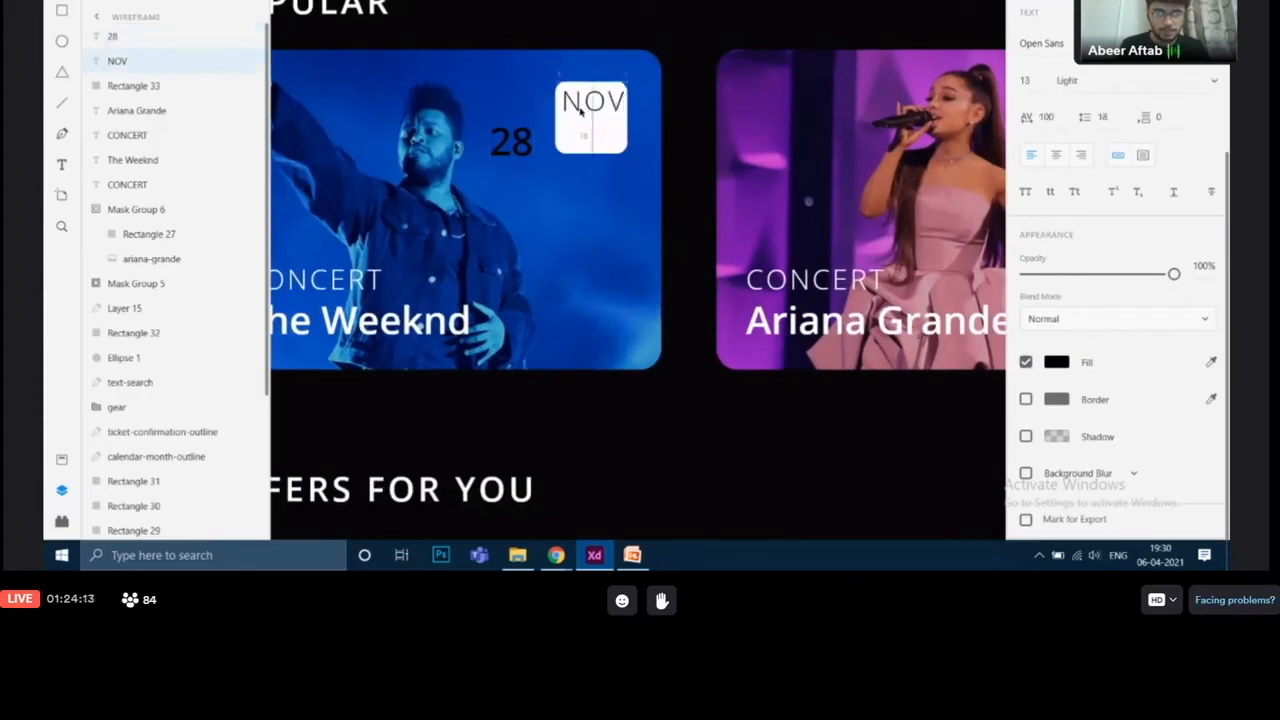
drag(510, 150, 592, 143)
Step: Compare with the reference badge and set the NOV label's font size to 8
drag(860, 206, 492, 145)
drag(767, 306, 436, 269)
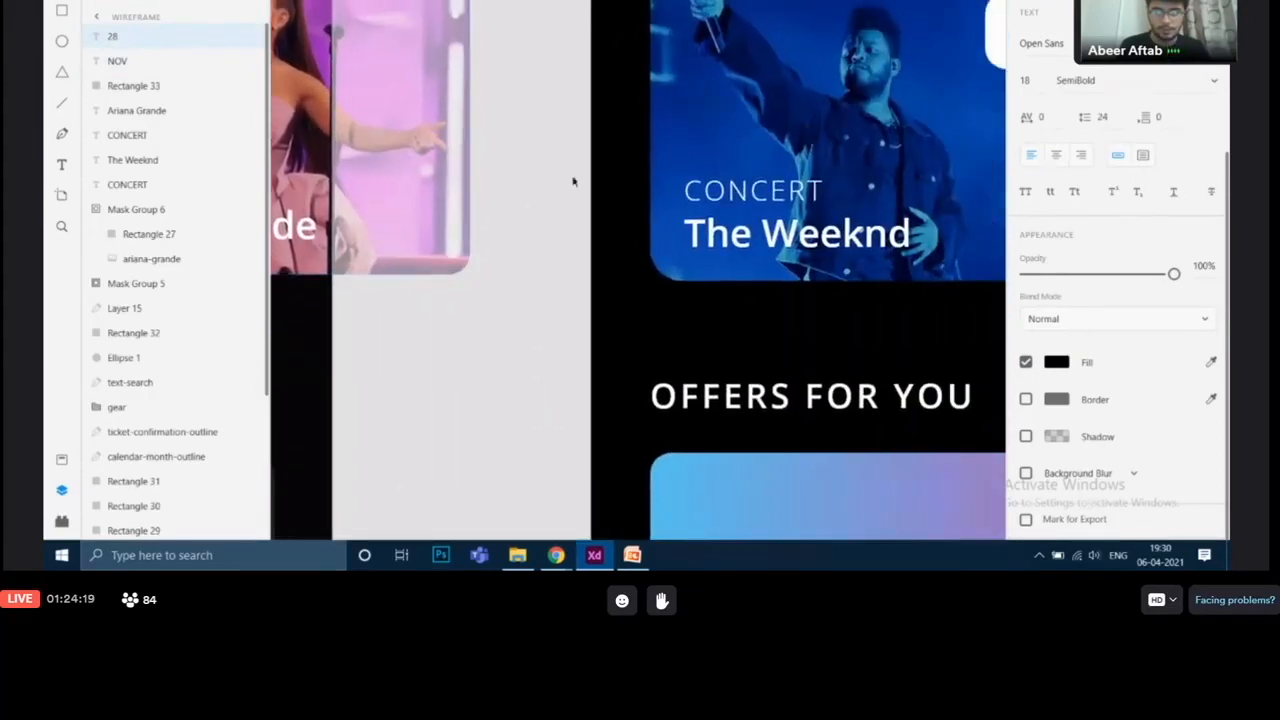
drag(586, 174, 440, 217)
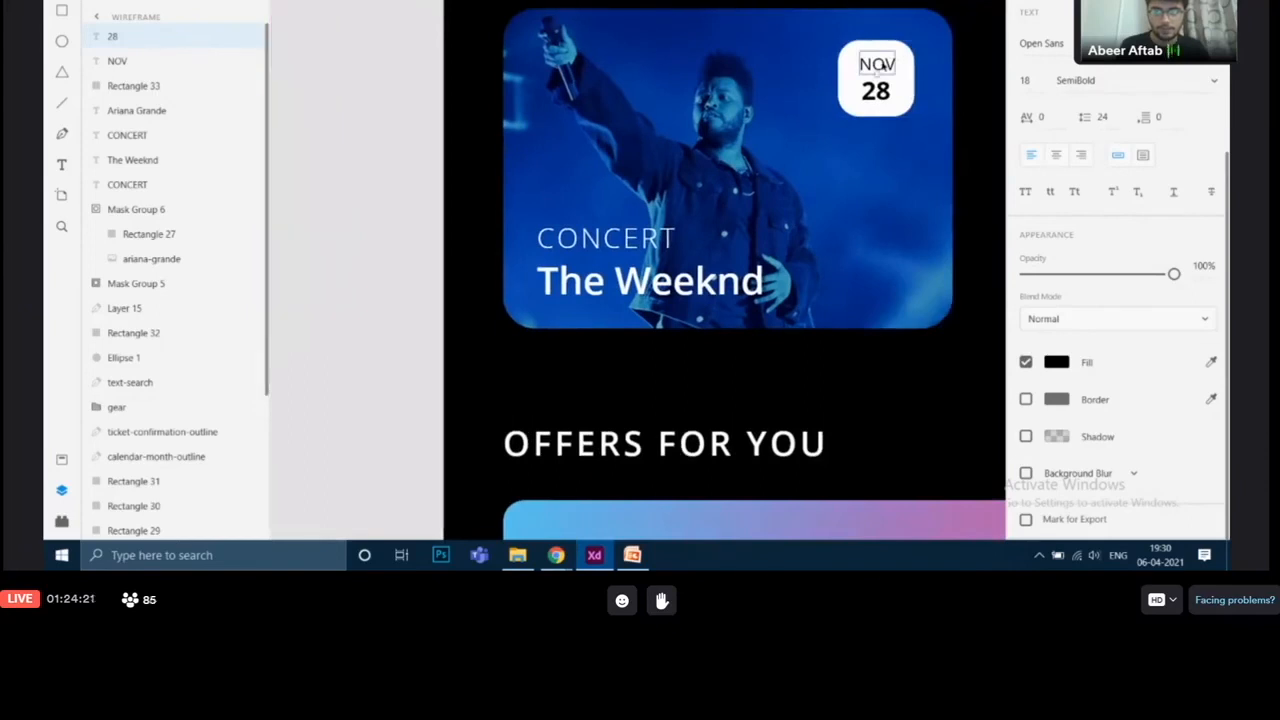
click(877, 64)
click(876, 91)
drag(451, 146, 890, 139)
drag(676, 111, 820, 131)
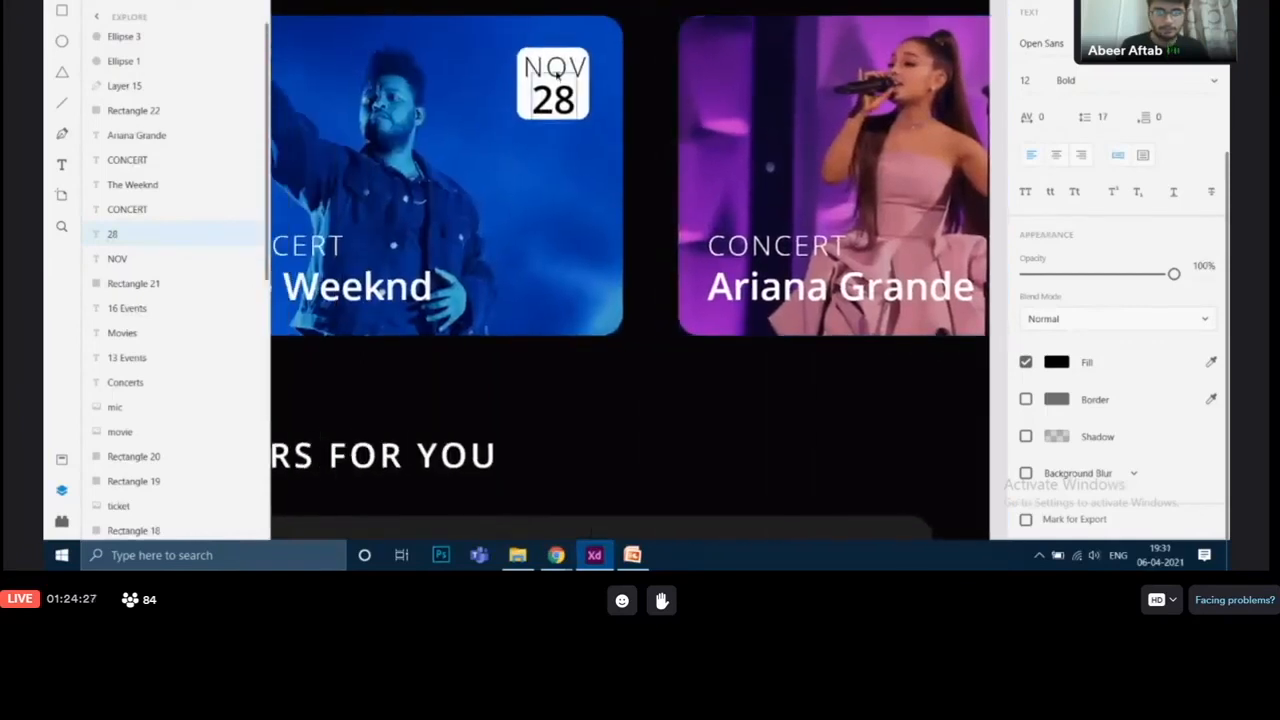
click(556, 74)
click(1027, 82)
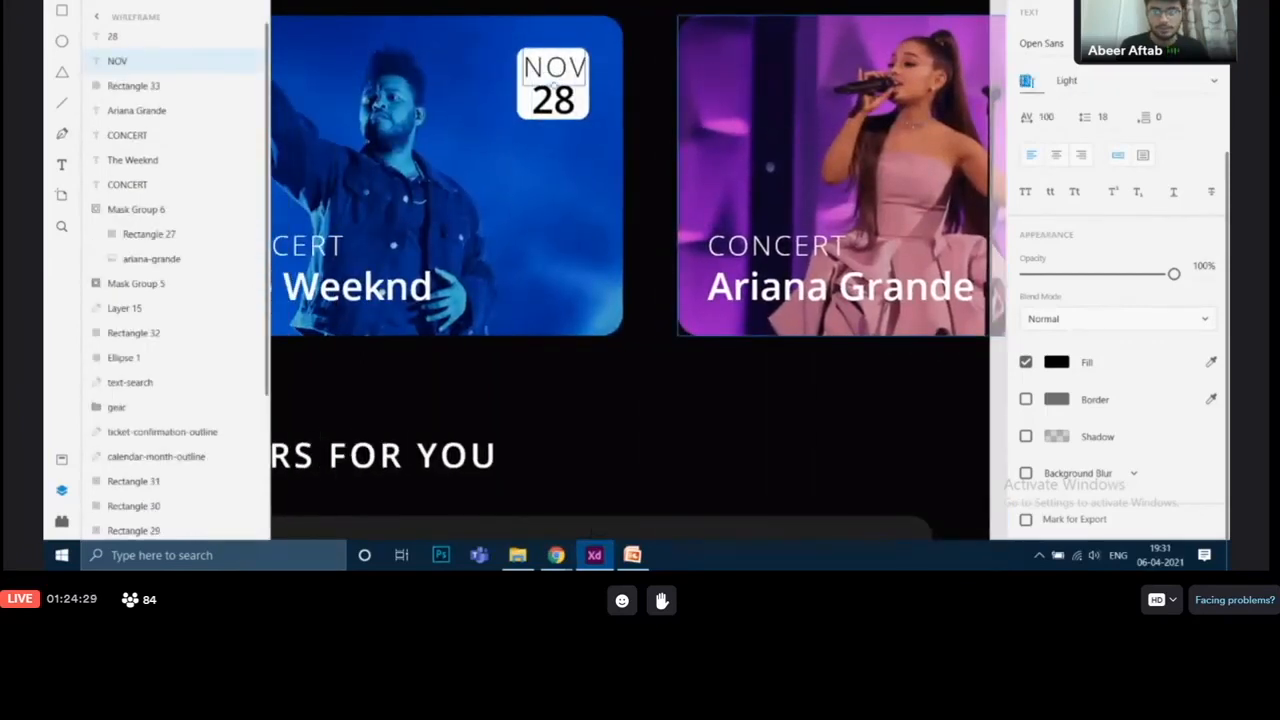
key(BackSpace)
text(8)
key(Return)
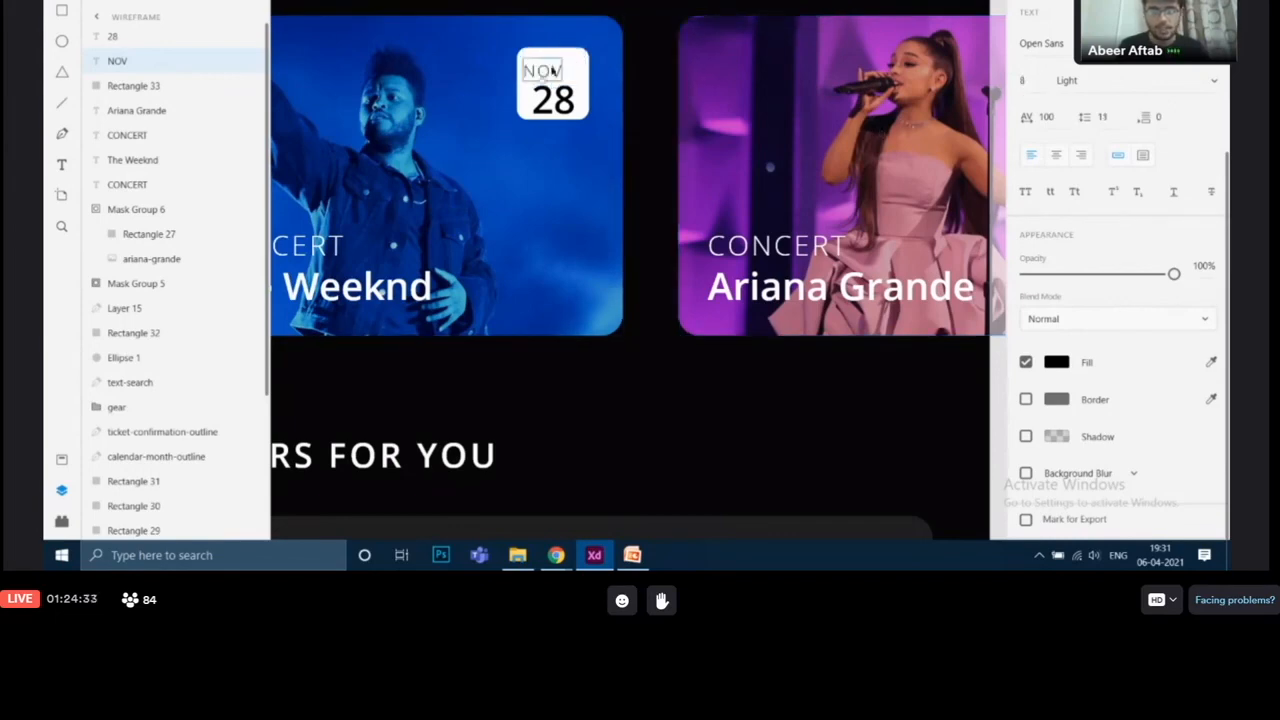
Step: Center the NOV label above 28 and set its character spacing to 0
drag(553, 72, 563, 69)
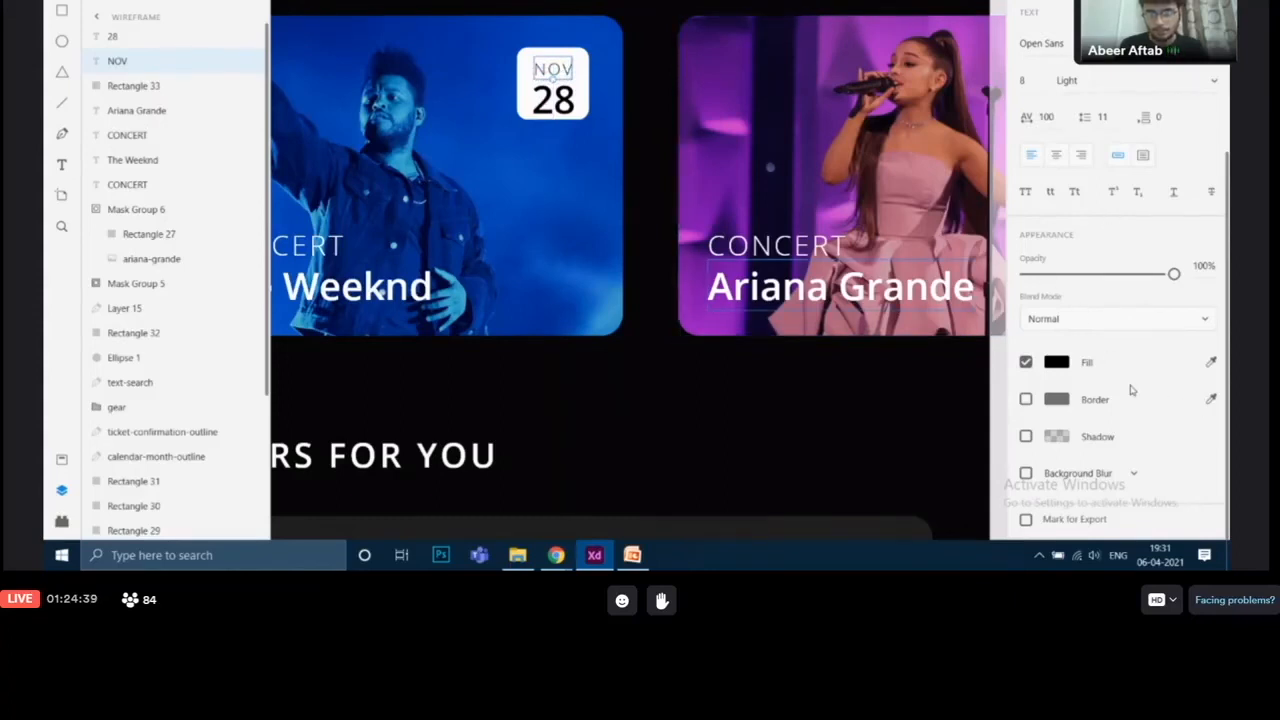
scroll(1130, 389, up, 2)
drag(1061, 203, 1038, 205)
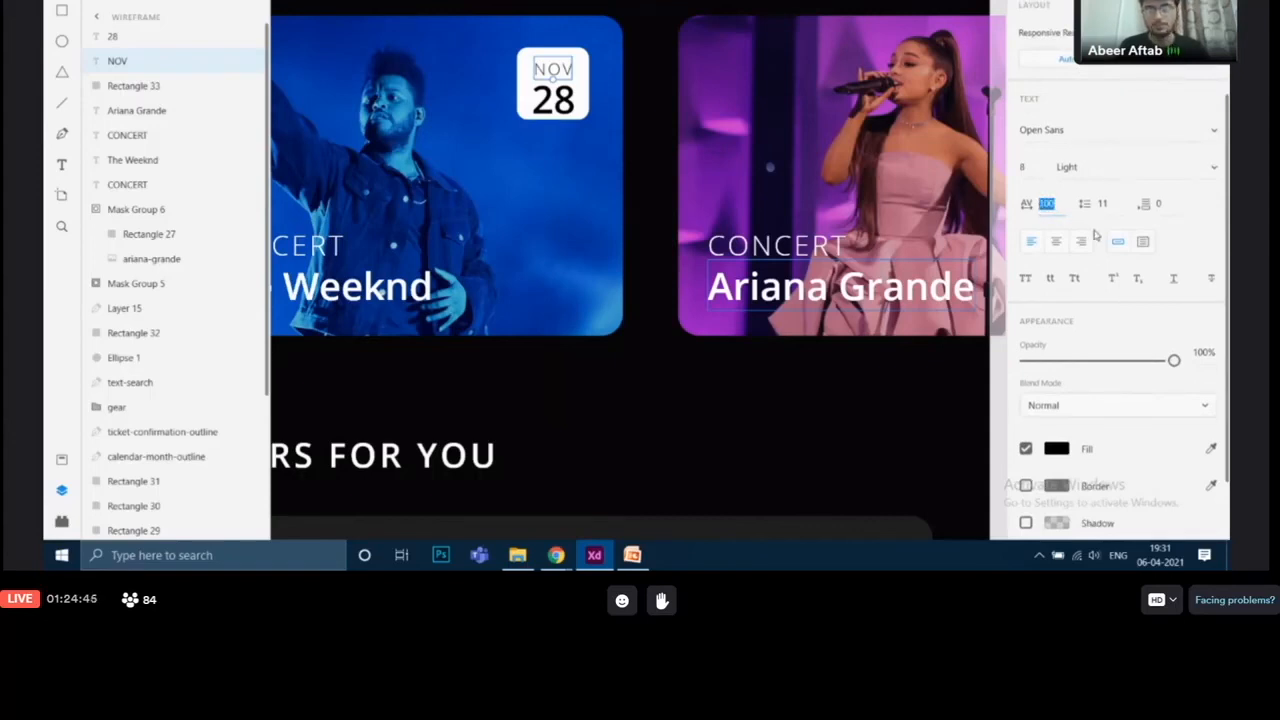
key(BackSpace)
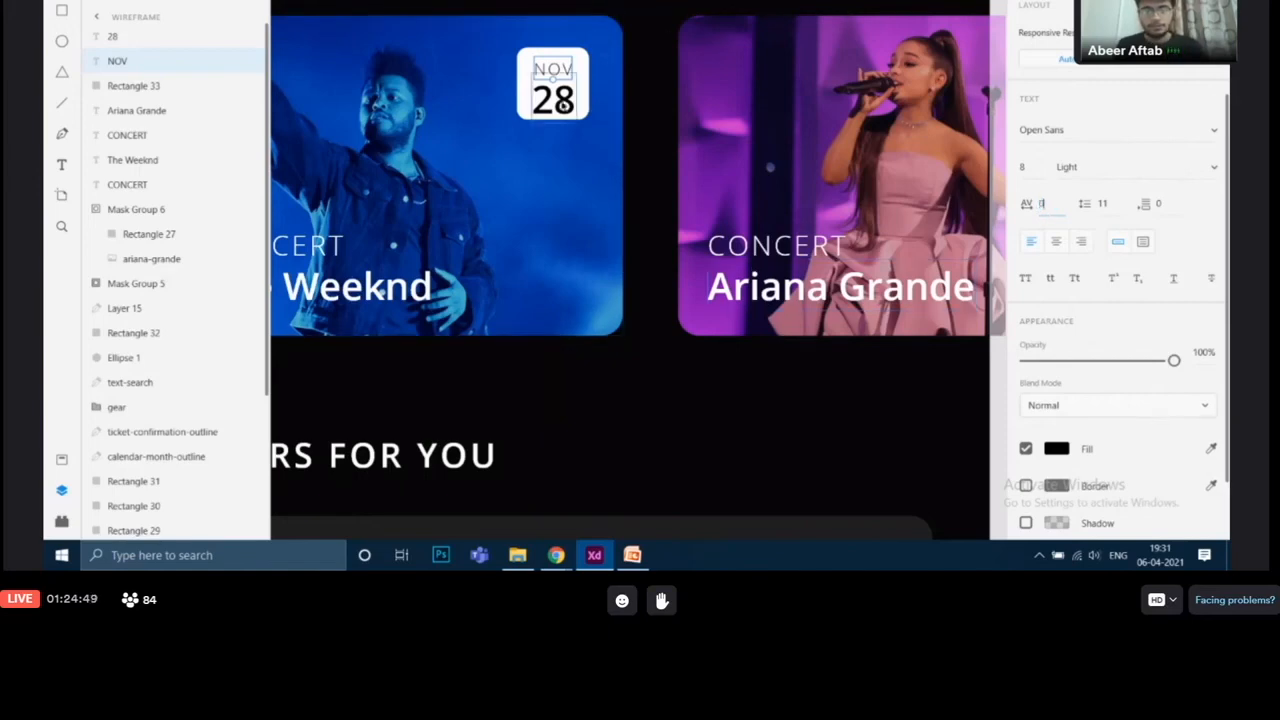
click(564, 73)
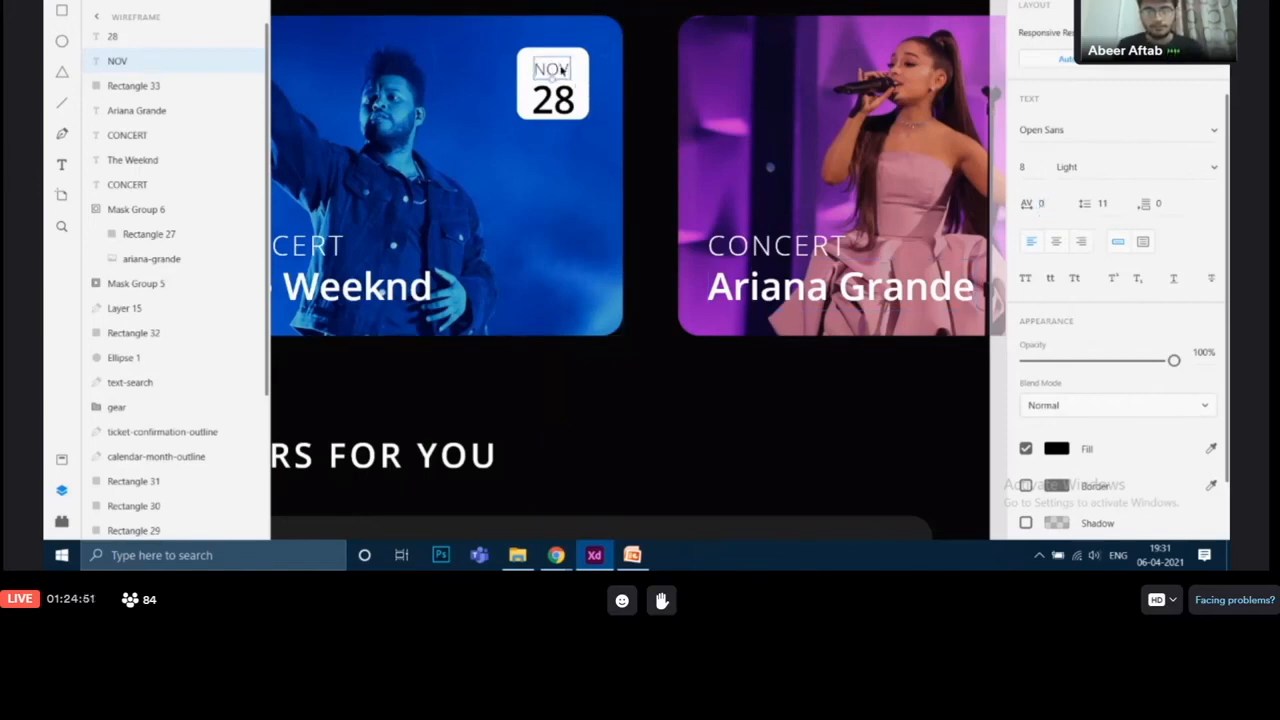
click(555, 100)
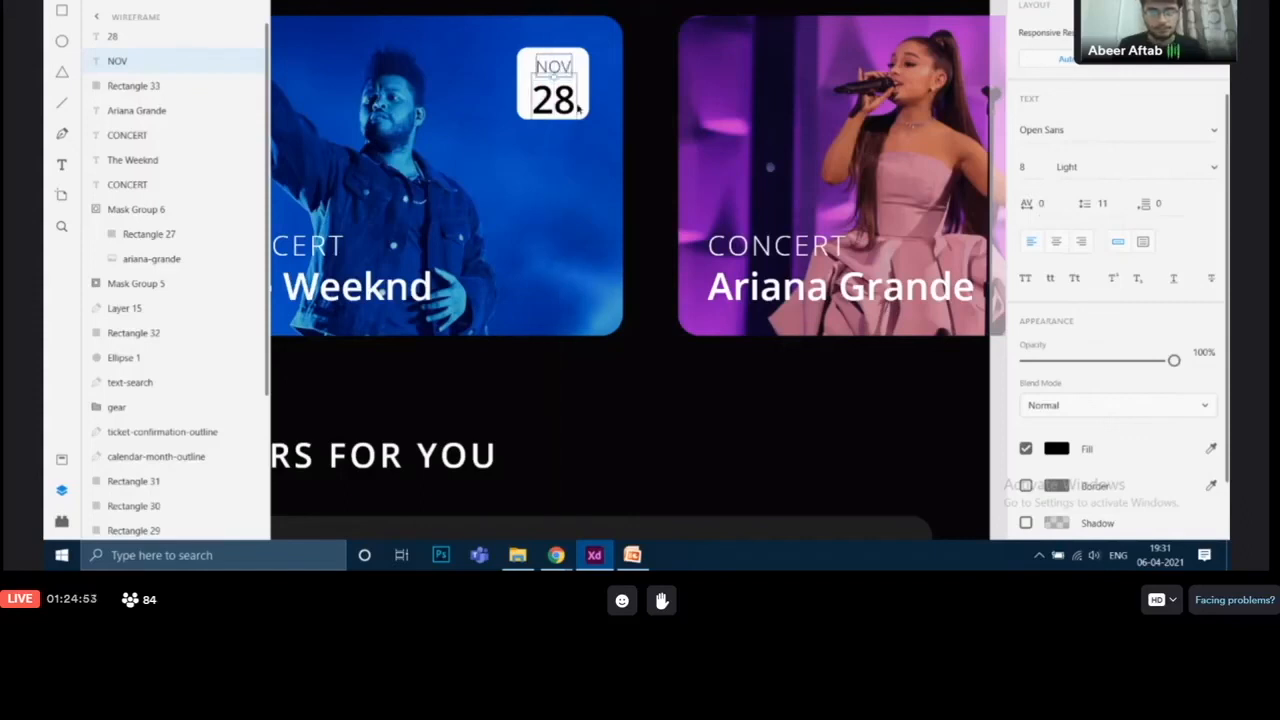
Step: Compare with the reference badge and set the 28 label's font size to 12 and weight to Bold
scroll(578, 112, right, 10)
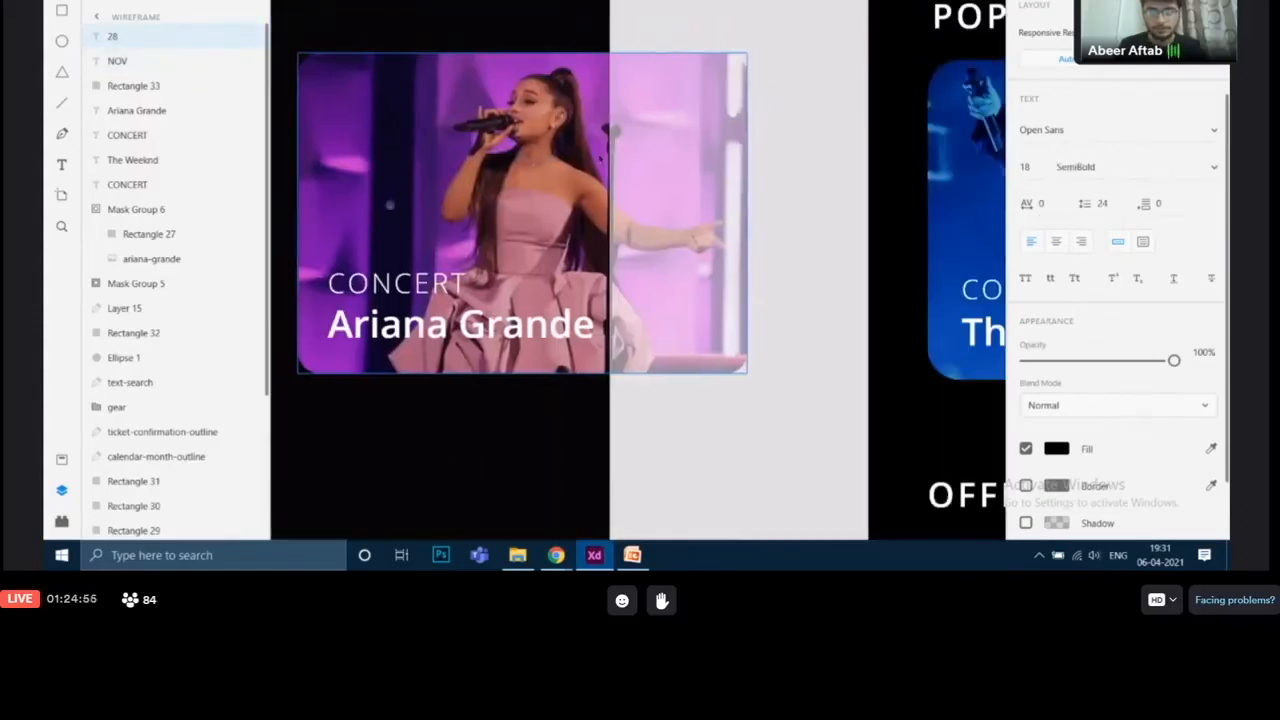
scroll(910, 202, right, 2)
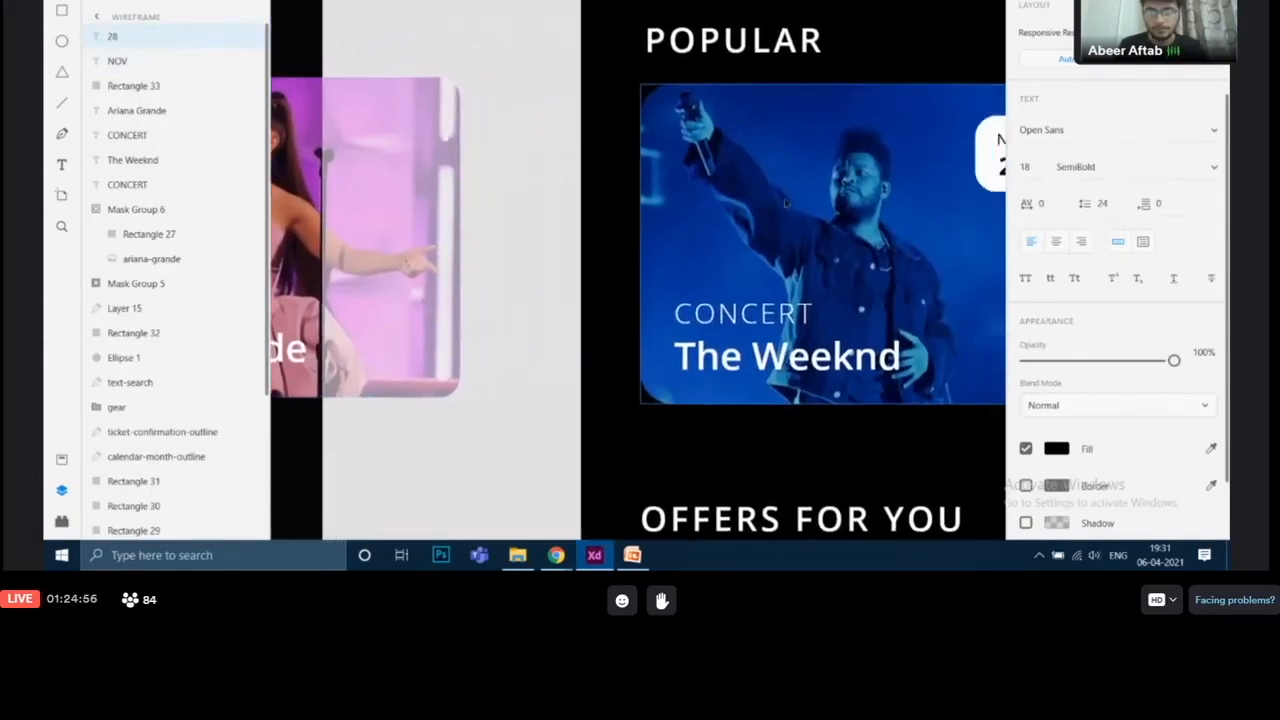
click(1002, 172)
scroll(754, 183, left, 8)
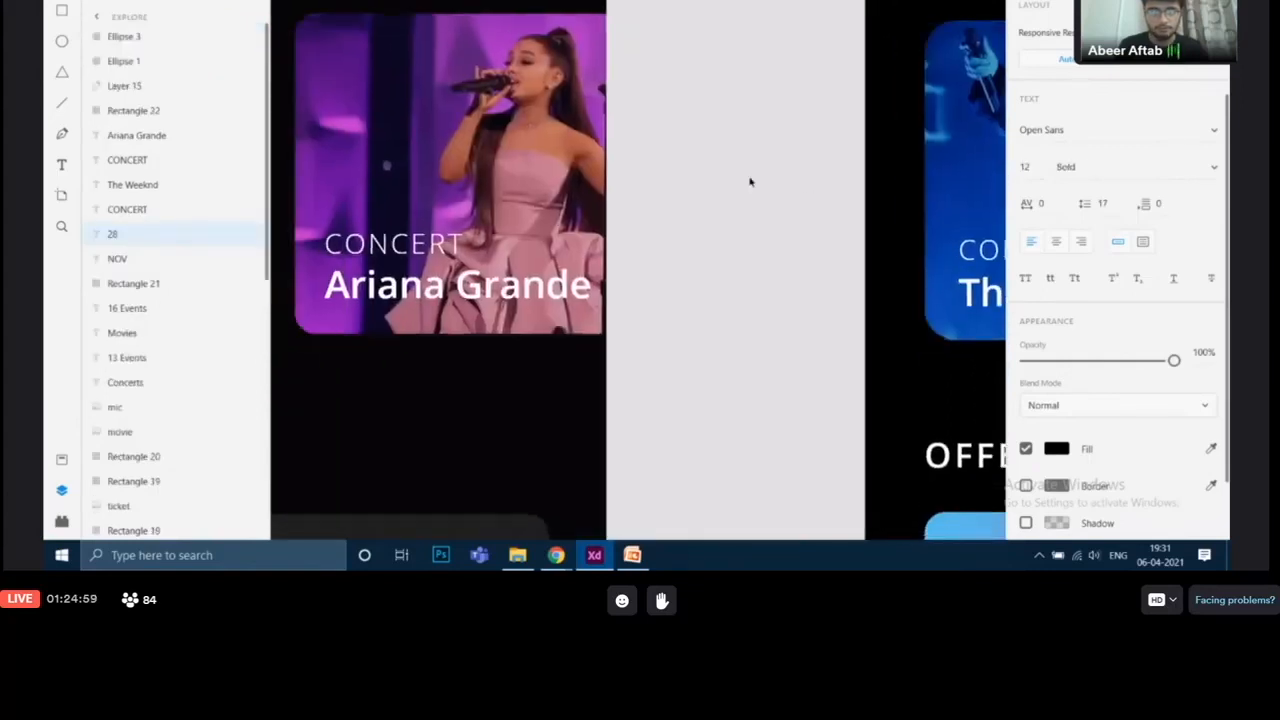
click(406, 115)
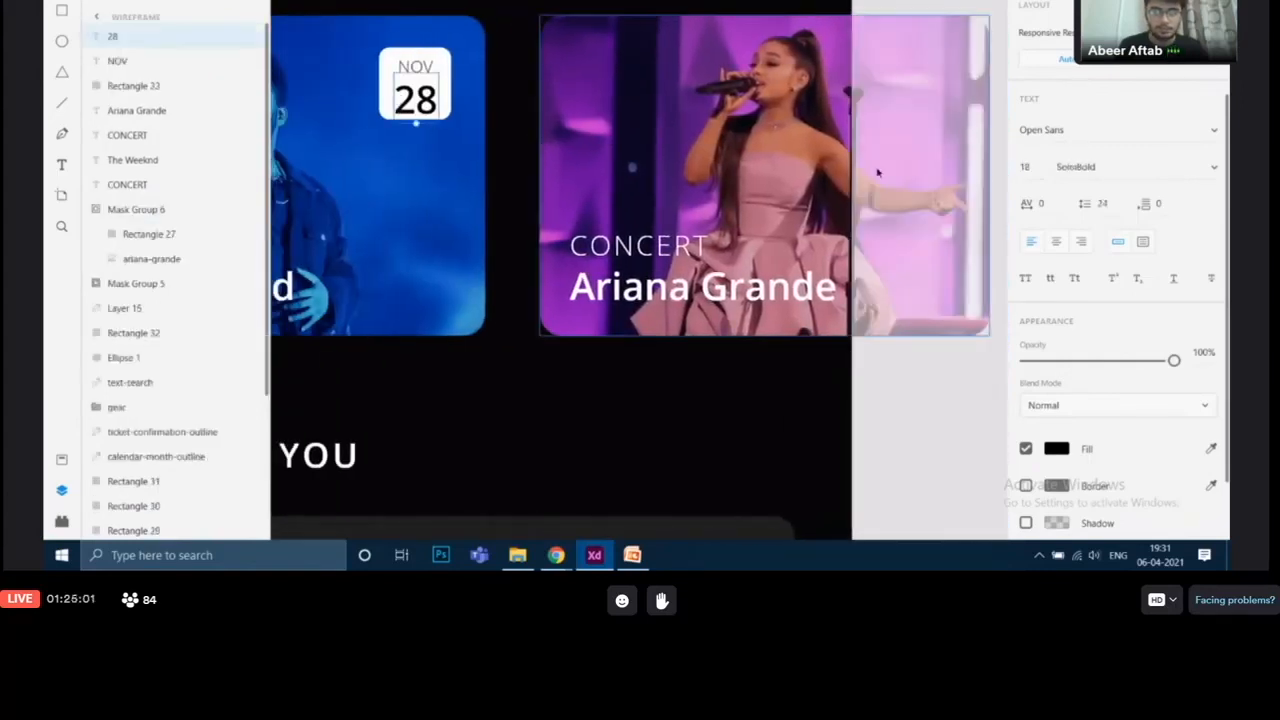
double_click(1024, 168)
key(BackSpace)
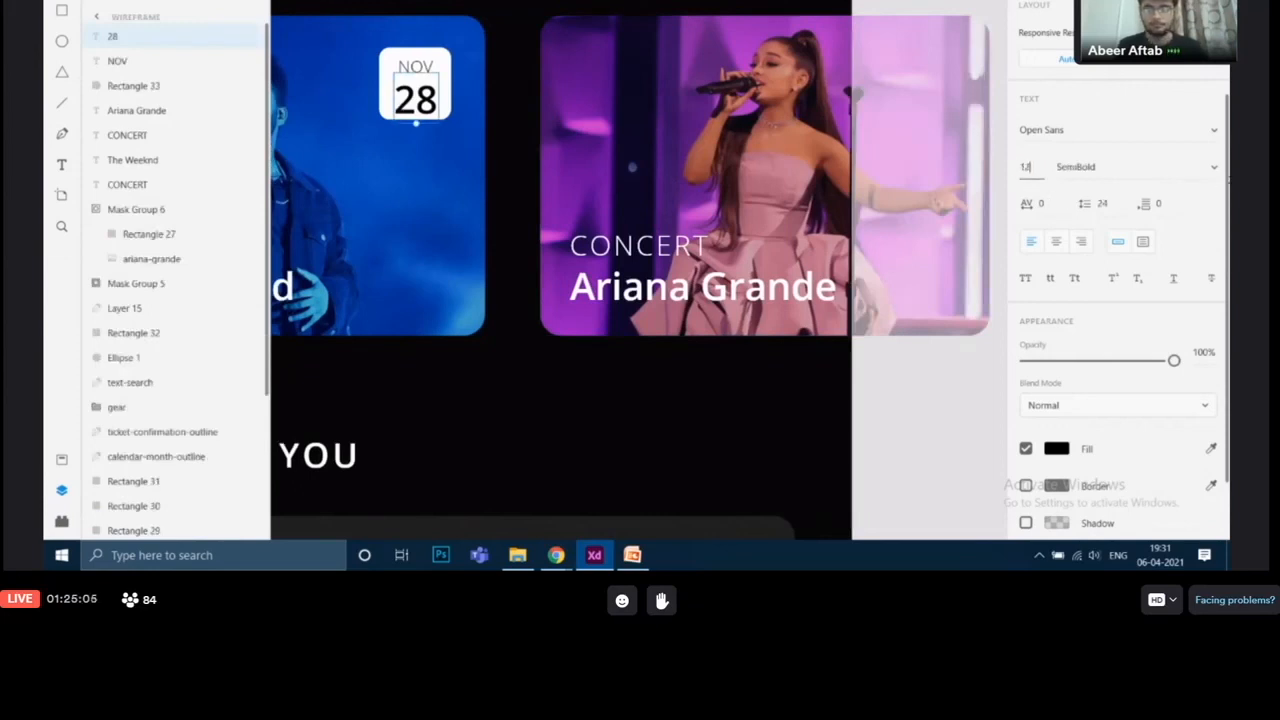
double_click(1154, 170)
key(BackSpace)
text(B)
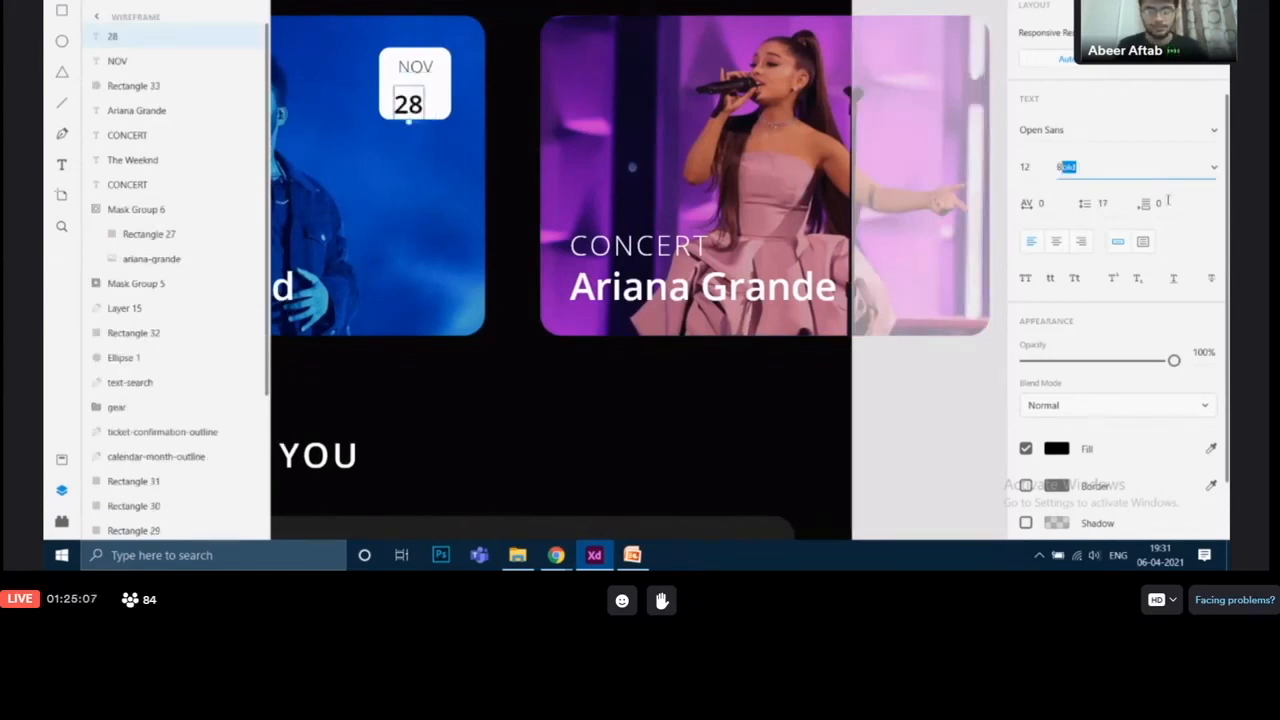
key(Return)
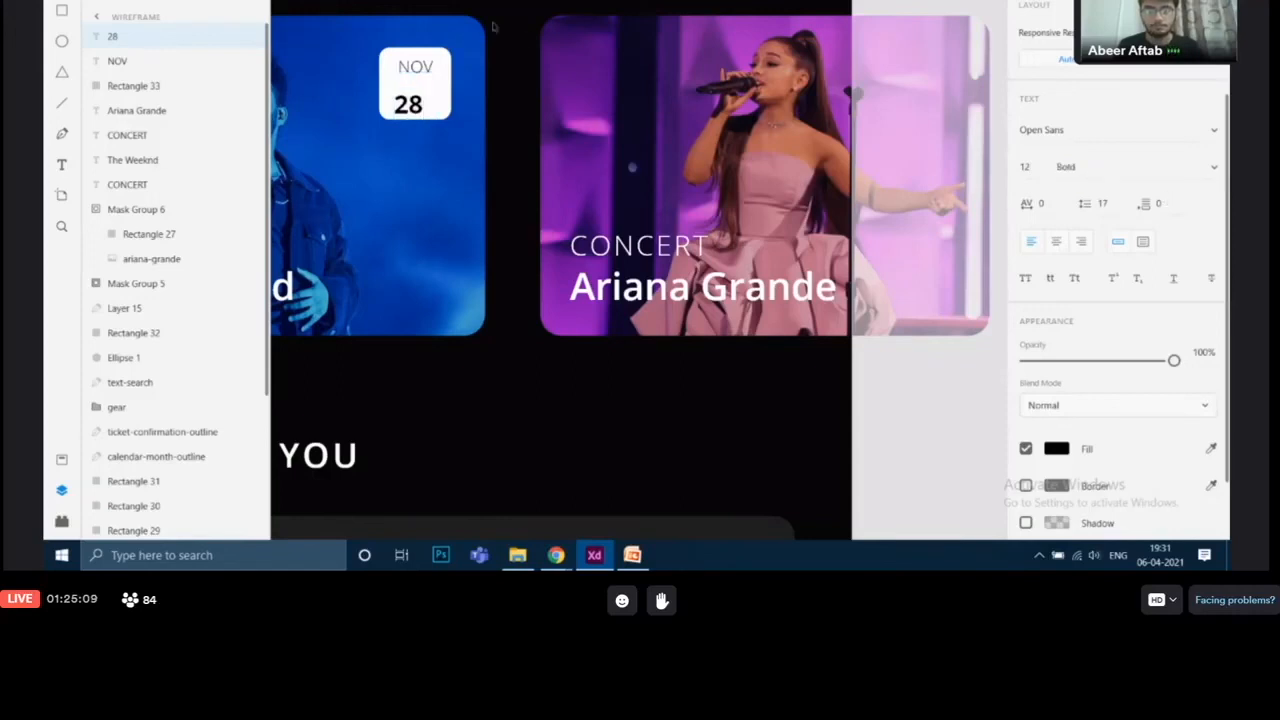
Step: Center the 28 label beneath NOV in the badge and compare the finished Explore screen with the reference
drag(415, 110, 421, 103)
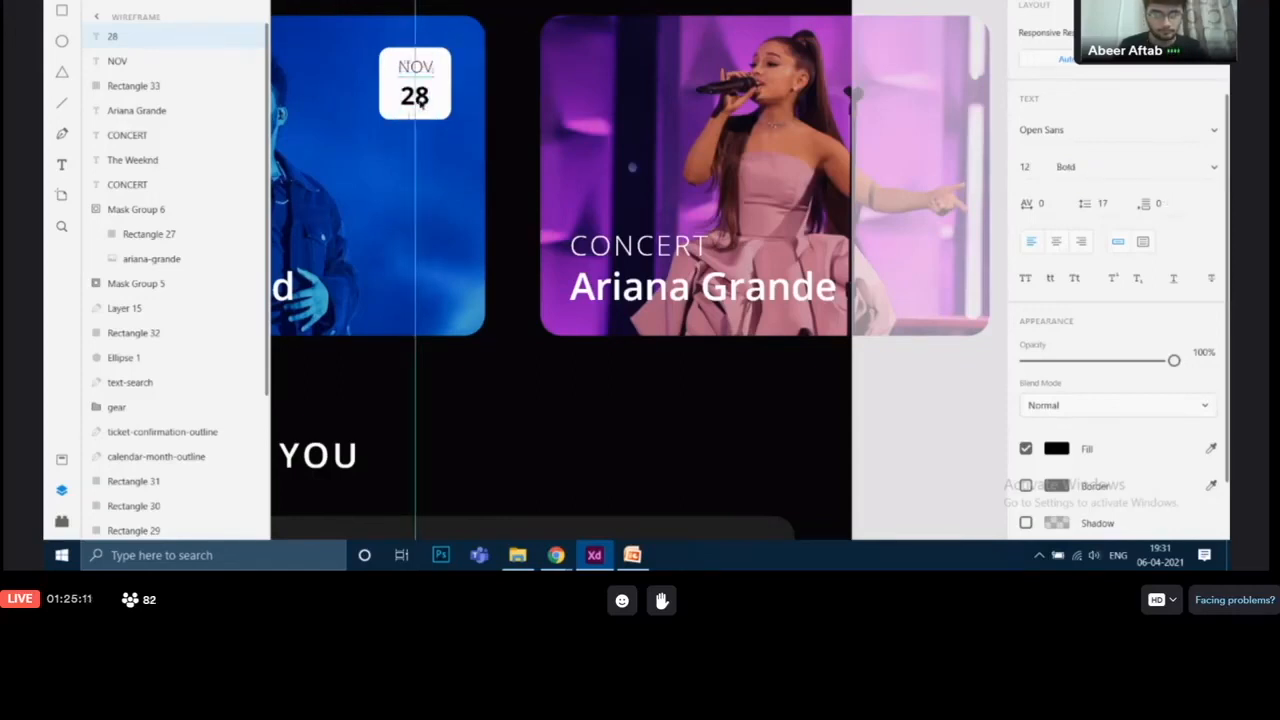
click(512, 166)
drag(513, 167, 715, 154)
scroll(716, 154, down, 1)
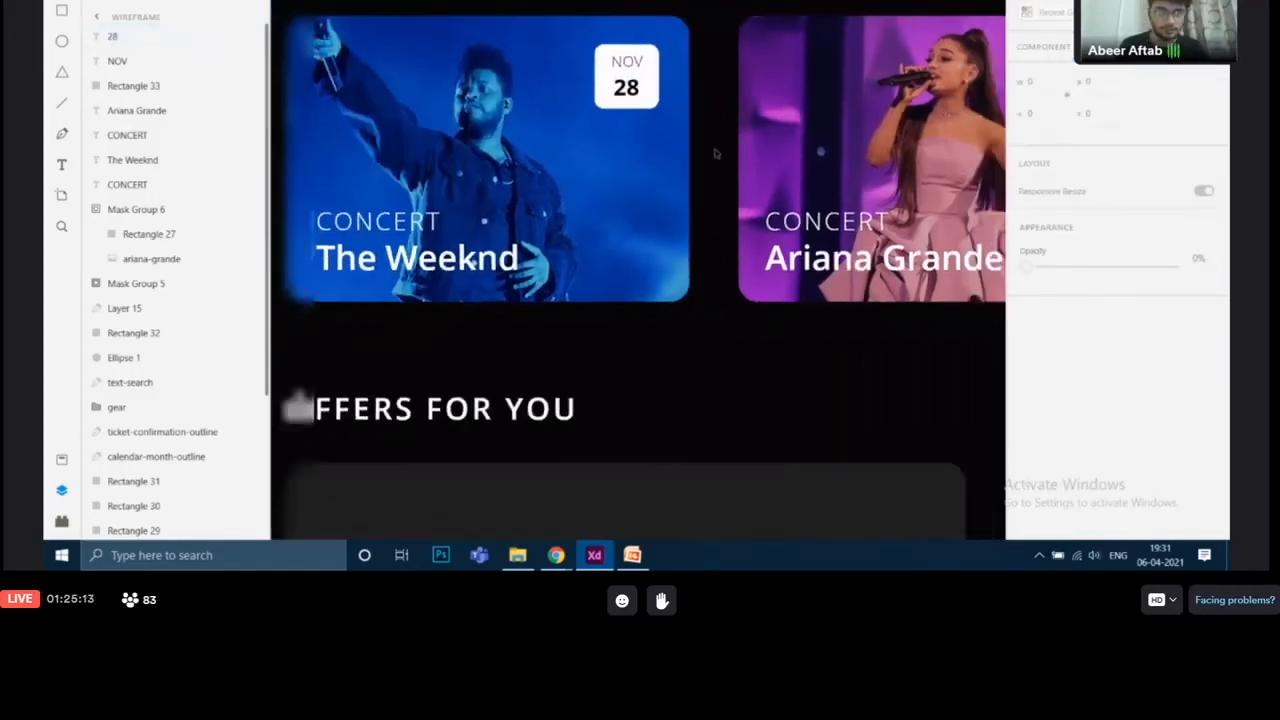
scroll(716, 154, down, 5)
drag(943, 194, 723, 223)
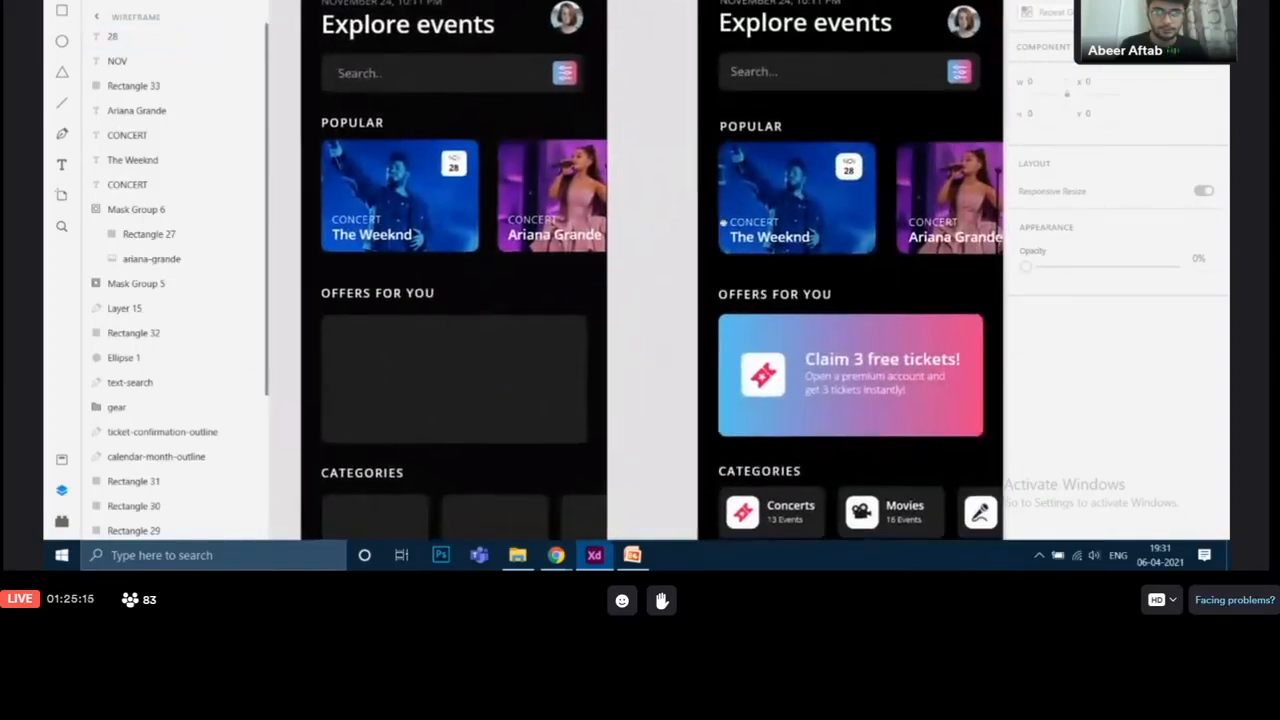
scroll(722, 222, down, 3)
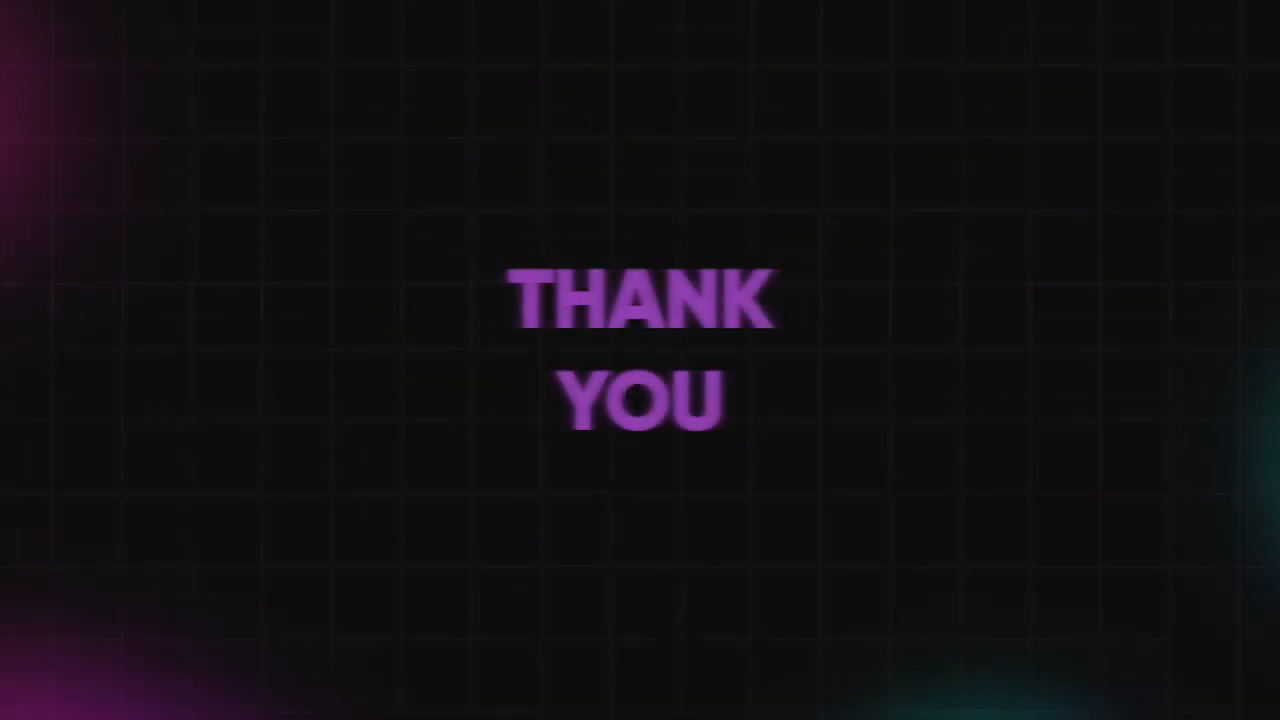